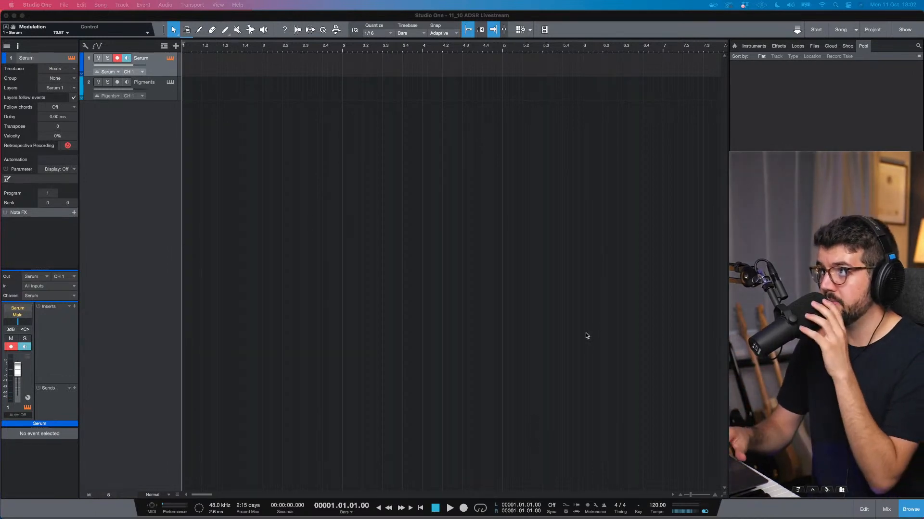
Open the Serum instrument window and set its master volume to 81%
{"action": "key", "text": "F11"}
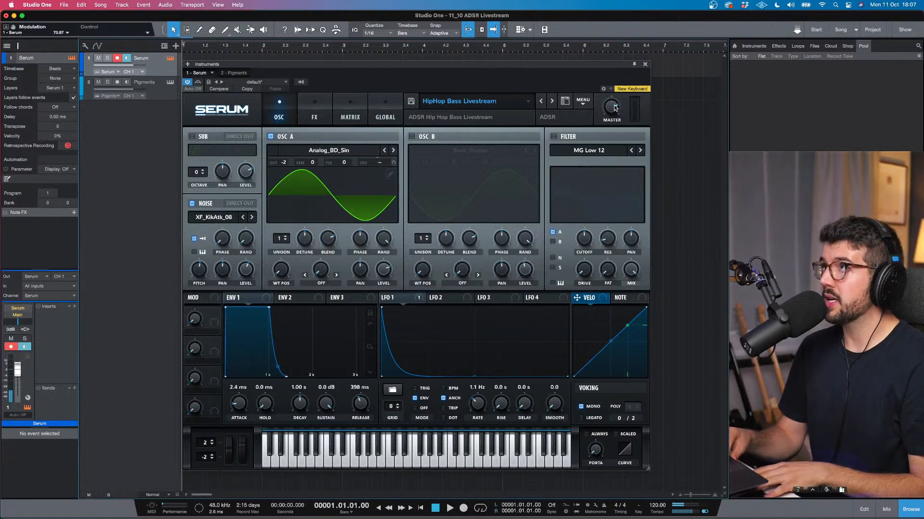
{"action": "left_click_drag", "start_coordinate": [615, 106], "coordinate": [606, 94]}
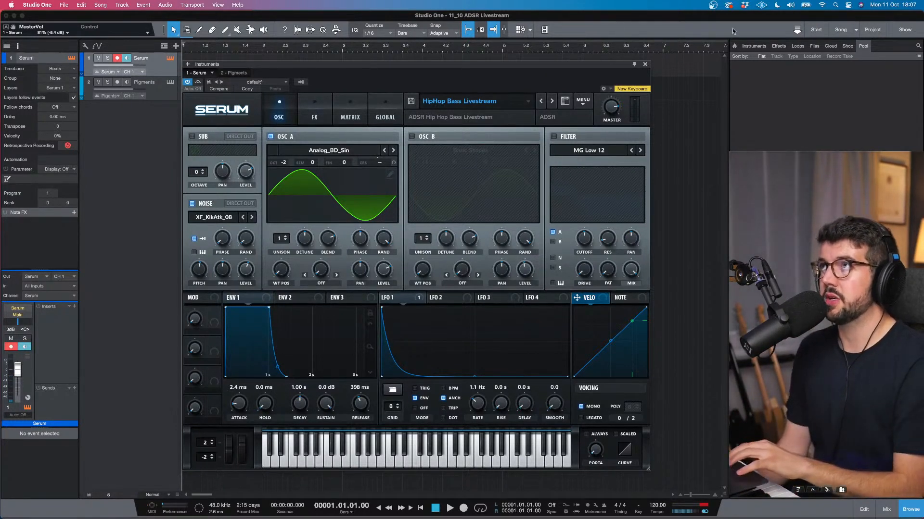
Load the preset Ambient Bass ADSR Livestream.fxp from the ADSR 11/10 Presets folder on the Desktop
{"action": "left_click", "coordinate": [583, 102]}
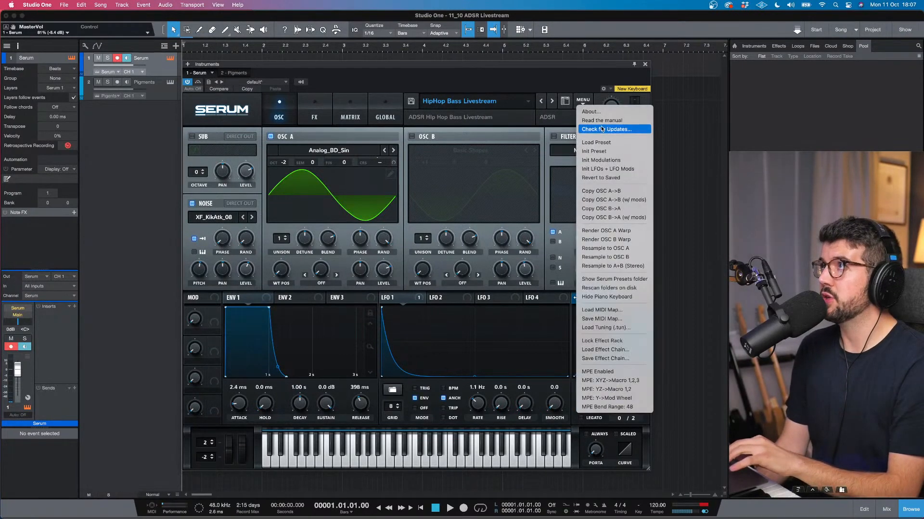
{"action": "left_click", "coordinate": [521, 167]}
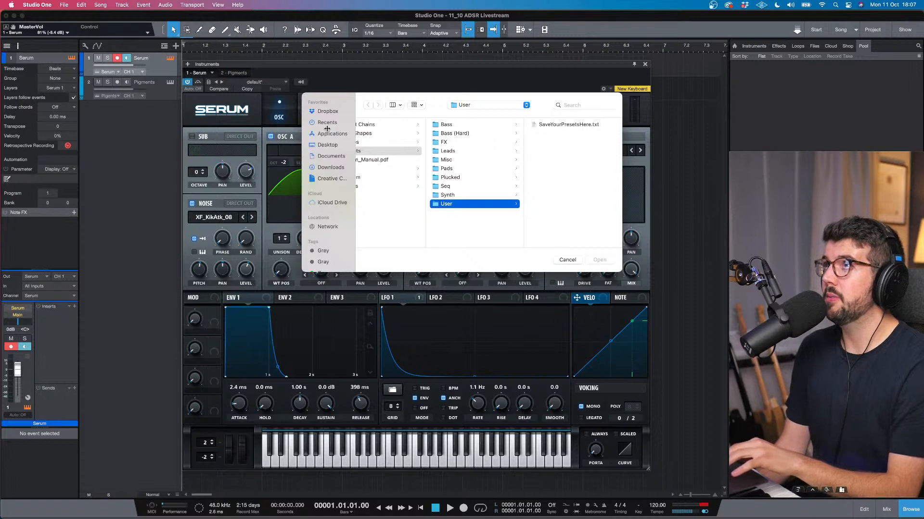
{"action": "left_click", "coordinate": [328, 145]}
{"action": "left_click", "coordinate": [424, 125]}
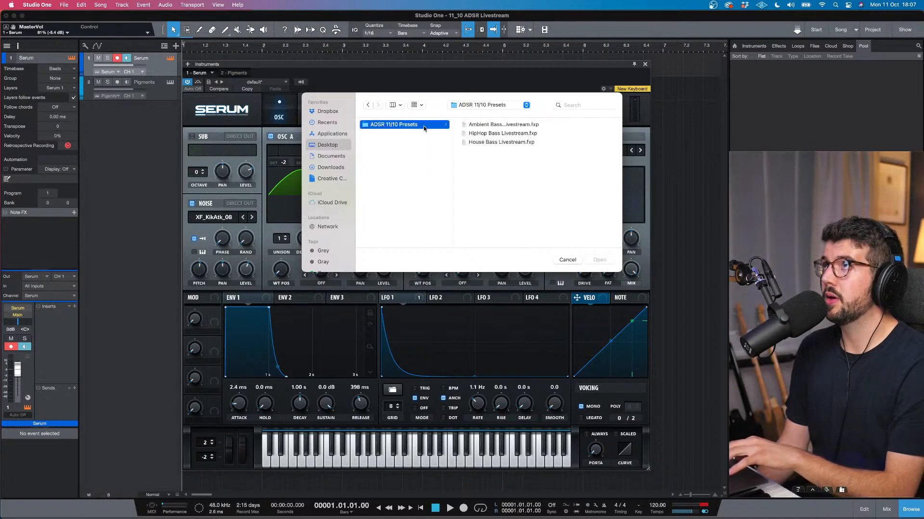
{"action": "left_click", "coordinate": [495, 124]}
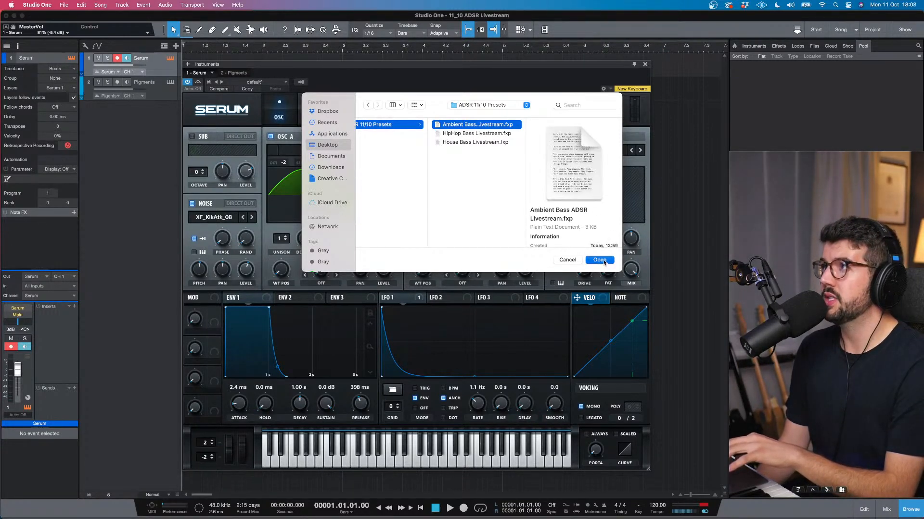
{"action": "left_click", "coordinate": [604, 262]}
{"action": "left_click", "coordinate": [573, 269]}
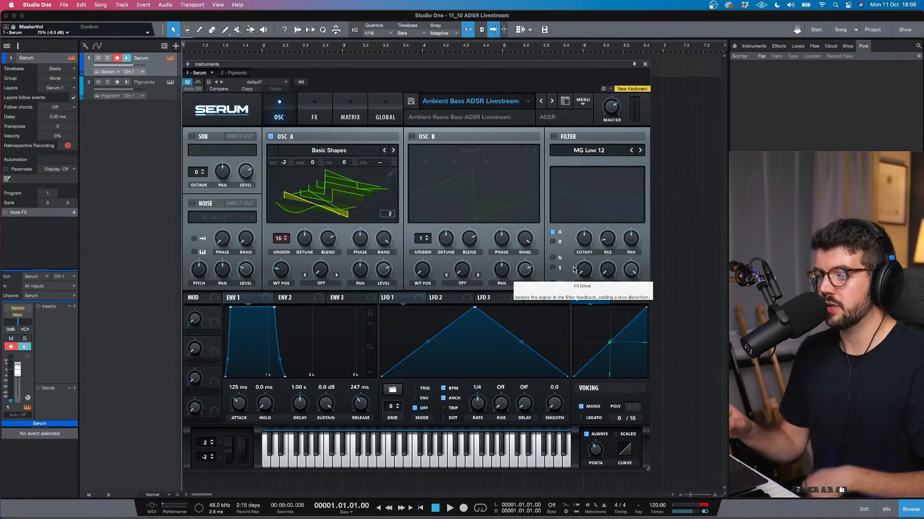
Load the preset House Bass Livestream.fxp from the ADSR 11/10 Presets folder on the Desktop
{"action": "left_click", "coordinate": [582, 101]}
{"action": "left_click", "coordinate": [595, 142]}
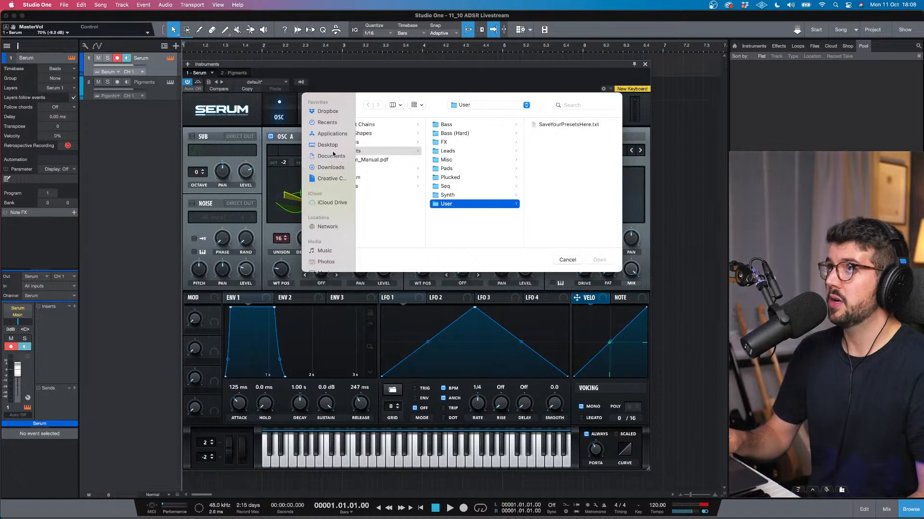
{"action": "left_click", "coordinate": [336, 148]}
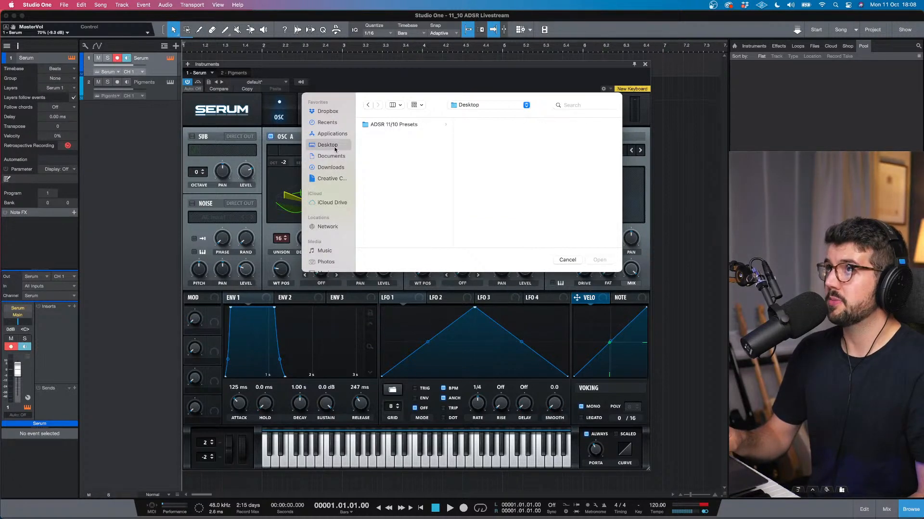
{"action": "left_click", "coordinate": [432, 126]}
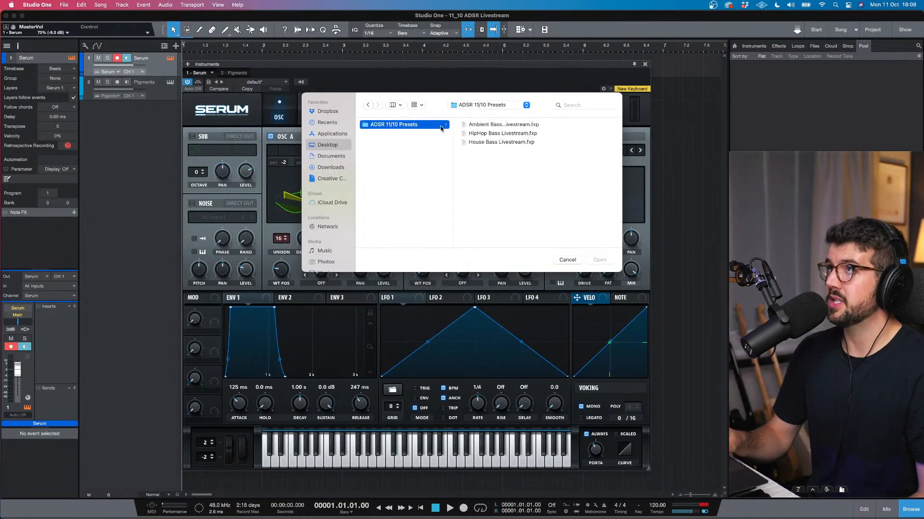
{"action": "left_click", "coordinate": [502, 142]}
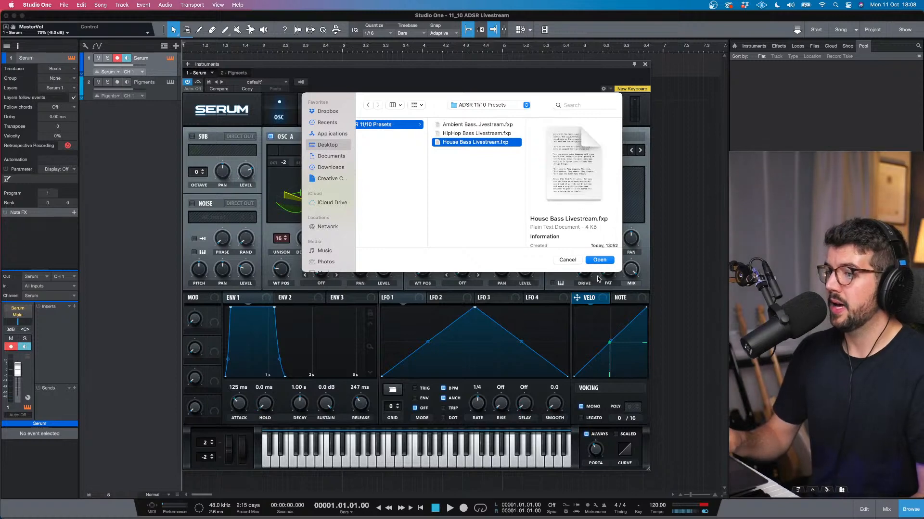
{"action": "left_click", "coordinate": [600, 261]}
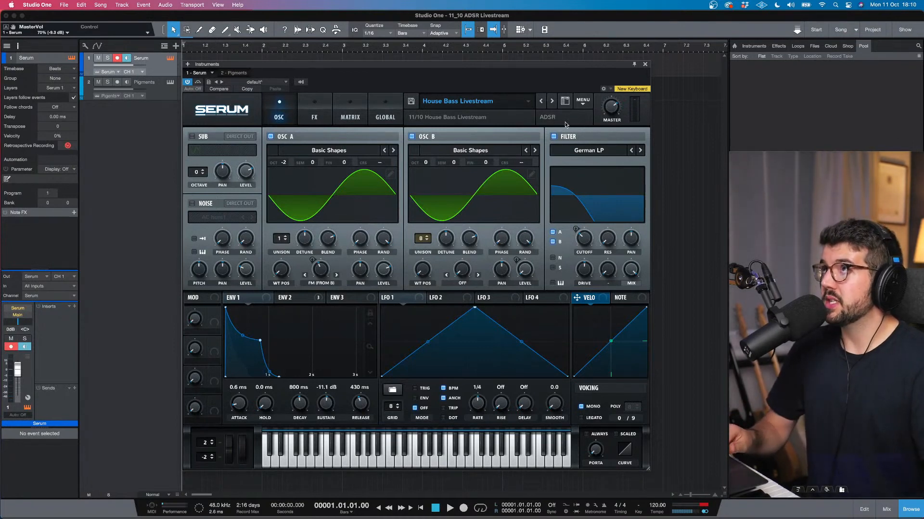
Initialize the preset and load the analog Basic Shapes wavetable into oscillator A, with its waveform shown in 3D
{"action": "left_click", "coordinate": [583, 100]}
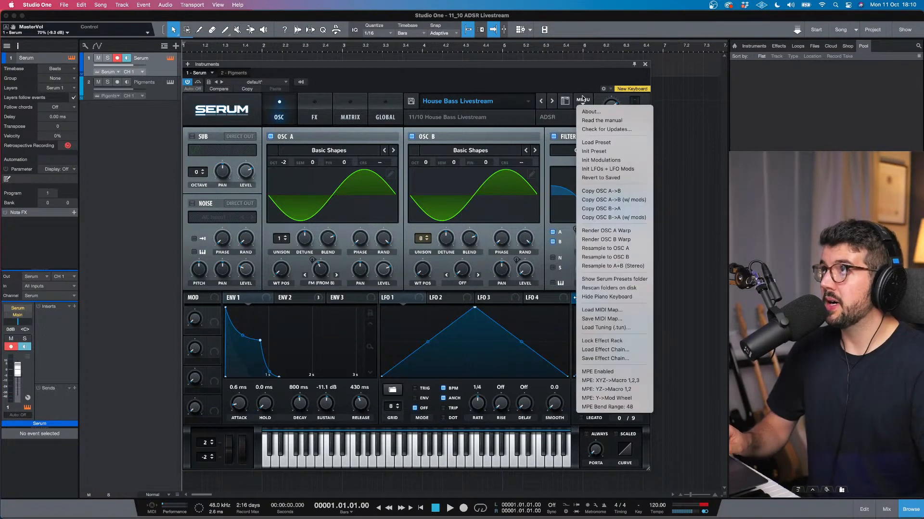
{"action": "left_click", "coordinate": [592, 150]}
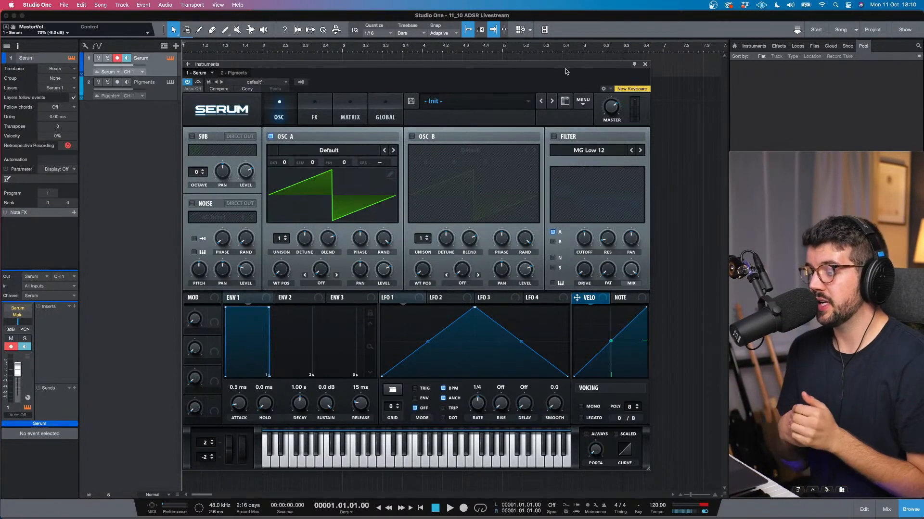
{"action": "left_click", "coordinate": [355, 150]}
{"action": "mouse_move", "coordinate": [370, 170]}
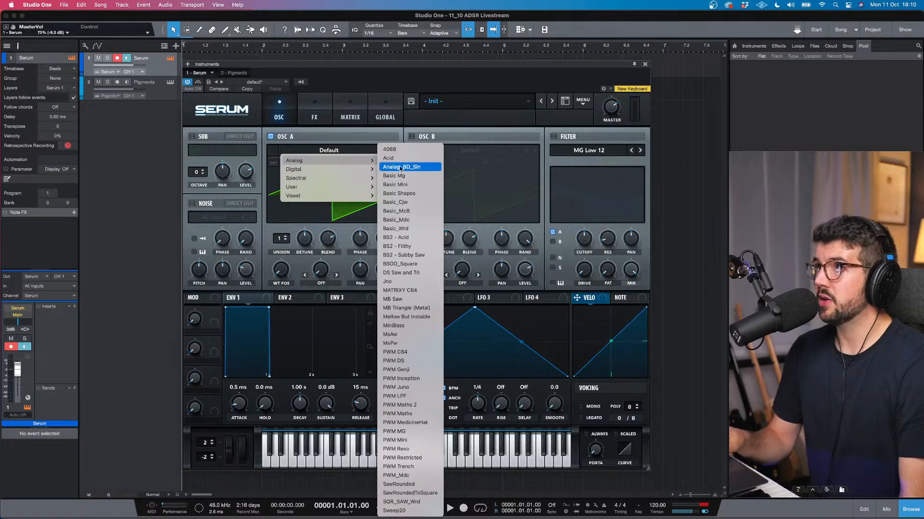
{"action": "left_click", "coordinate": [408, 193]}
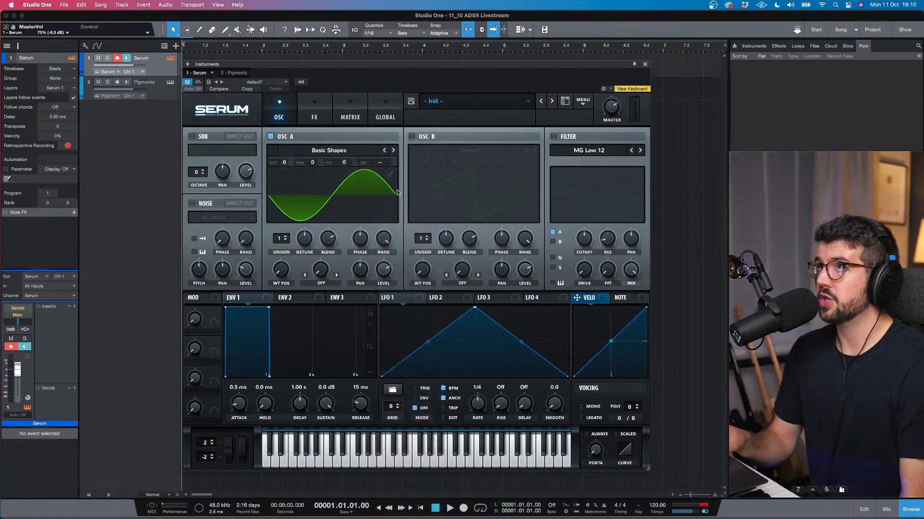
{"action": "left_click", "coordinate": [364, 206]}
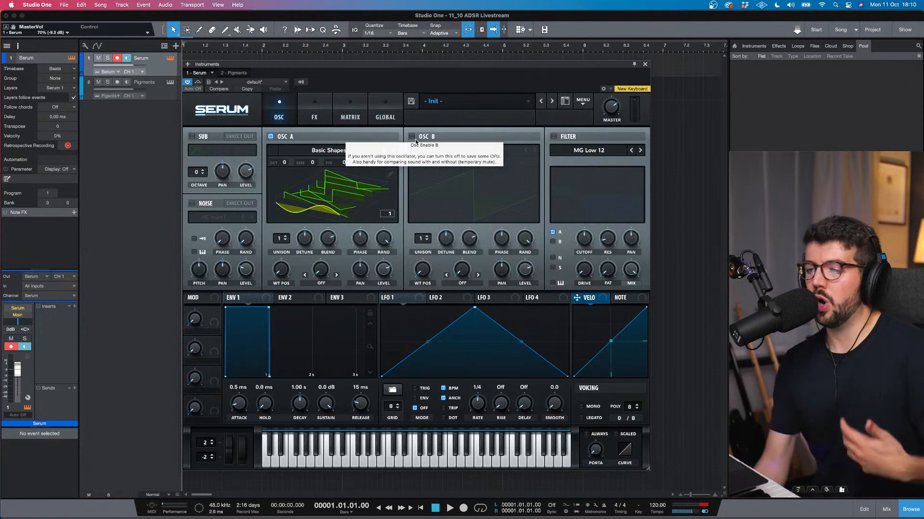
Enable oscillator B and load the analog Basic Shapes wavetable into it, with its waveform shown in 3D
{"action": "left_click", "coordinate": [414, 138]}
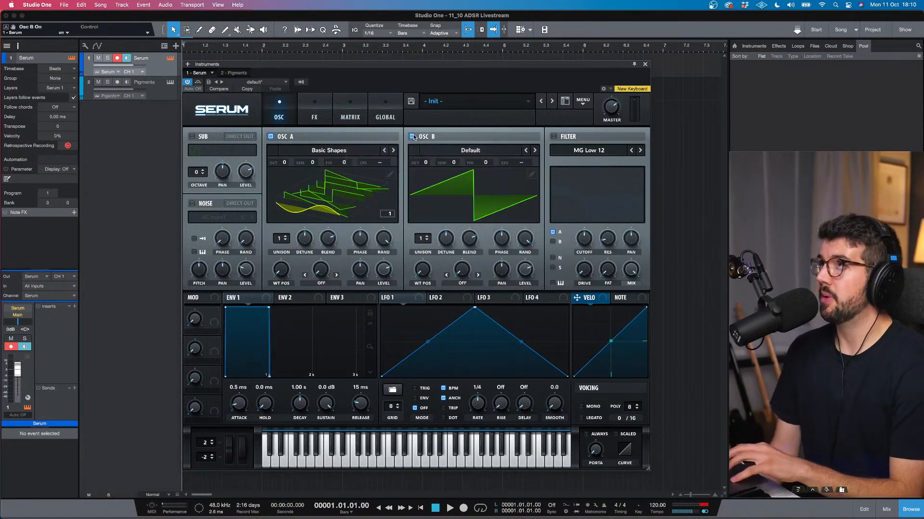
{"action": "left_click", "coordinate": [503, 151]}
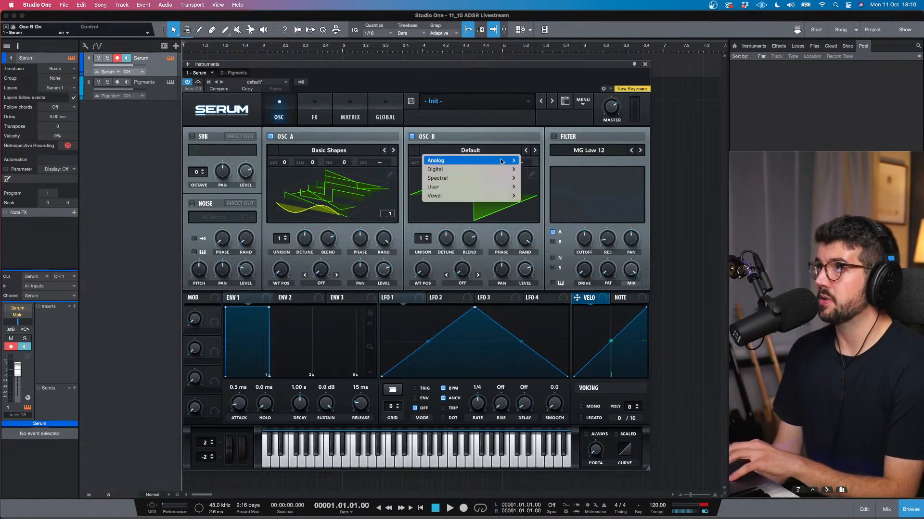
{"action": "mouse_move", "coordinate": [501, 161]}
{"action": "left_click", "coordinate": [553, 193]}
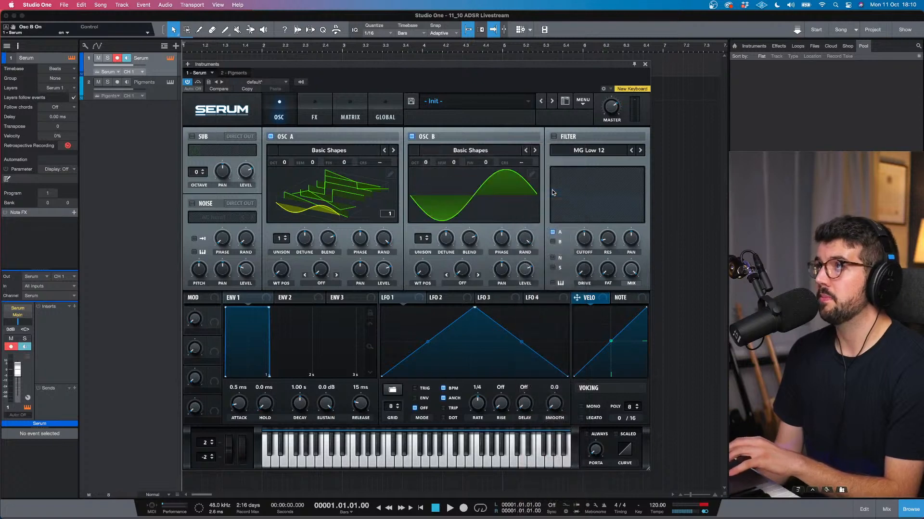
{"action": "left_click", "coordinate": [499, 212]}
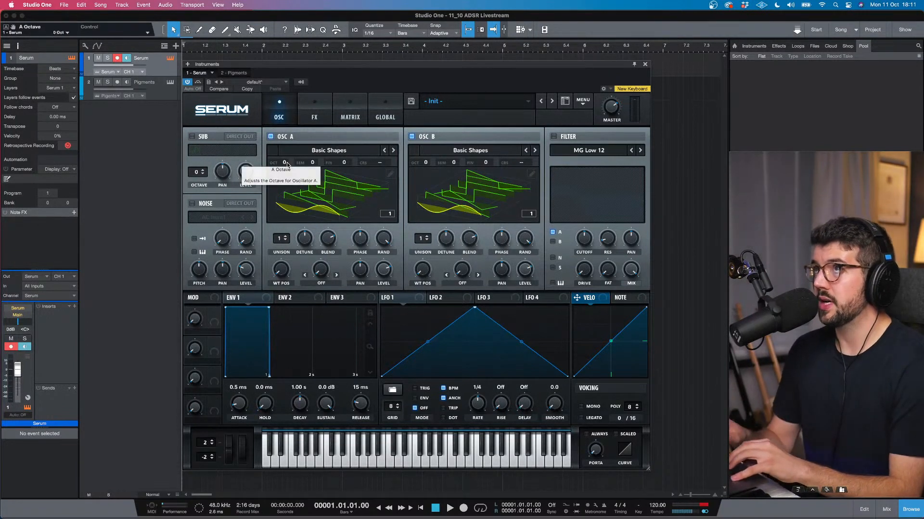
Set oscillator A's octave to -2 and lower oscillator B's level to 0%
{"action": "left_click_drag", "start_coordinate": [287, 162], "coordinate": [285, 193]}
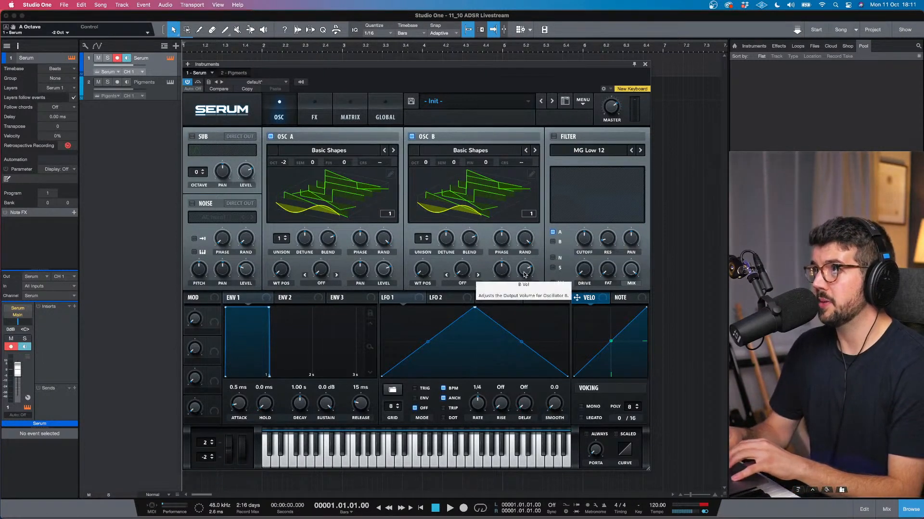
{"action": "left_click_drag", "start_coordinate": [525, 274], "coordinate": [526, 374]}
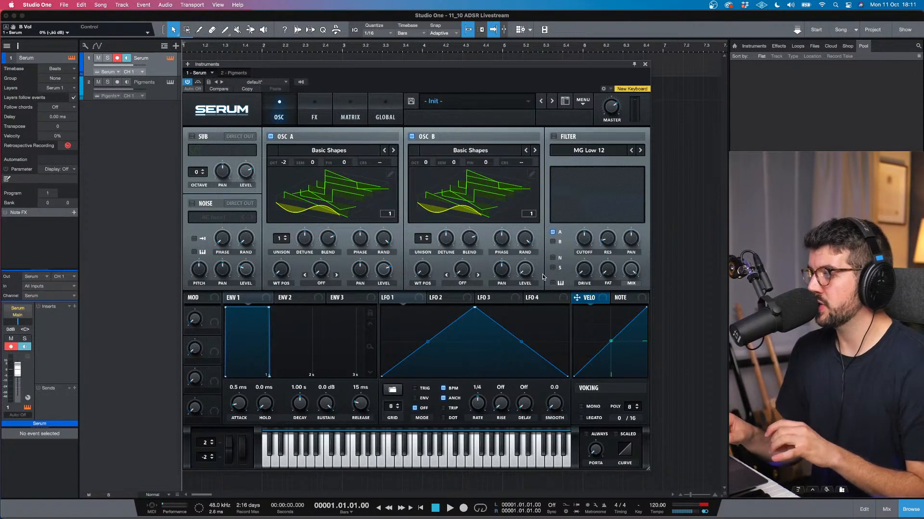
Set oscillator B's unison to 8 voices and oscillator A's warp mode to FM (from B)
{"action": "left_click_drag", "start_coordinate": [421, 239], "coordinate": [423, 212]}
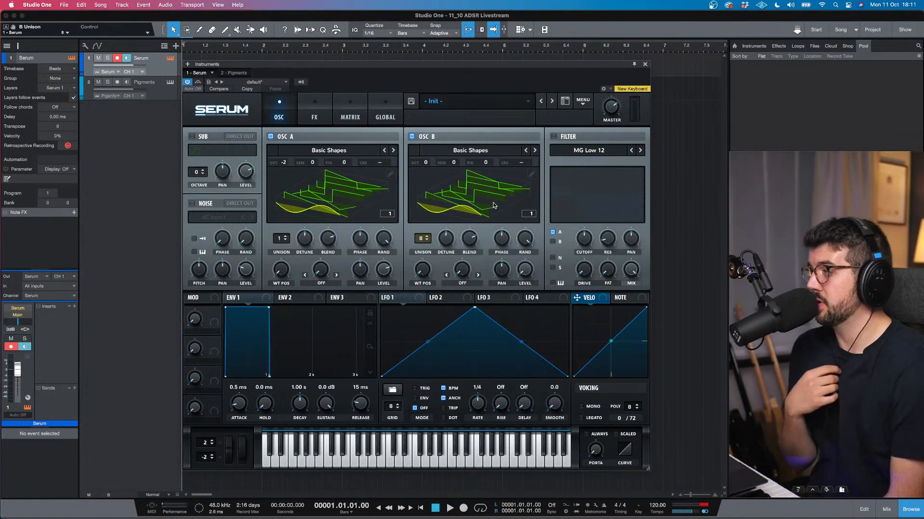
{"action": "left_click", "coordinate": [313, 283]}
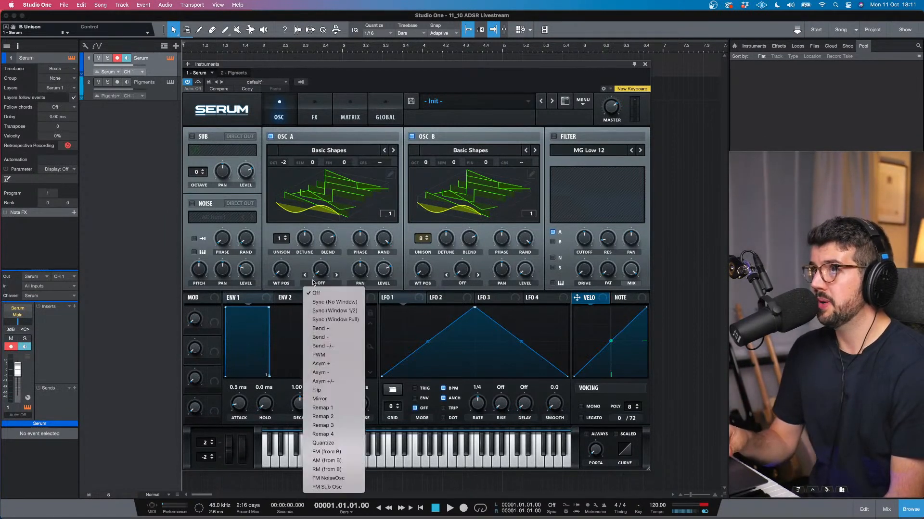
{"action": "left_click", "coordinate": [349, 455]}
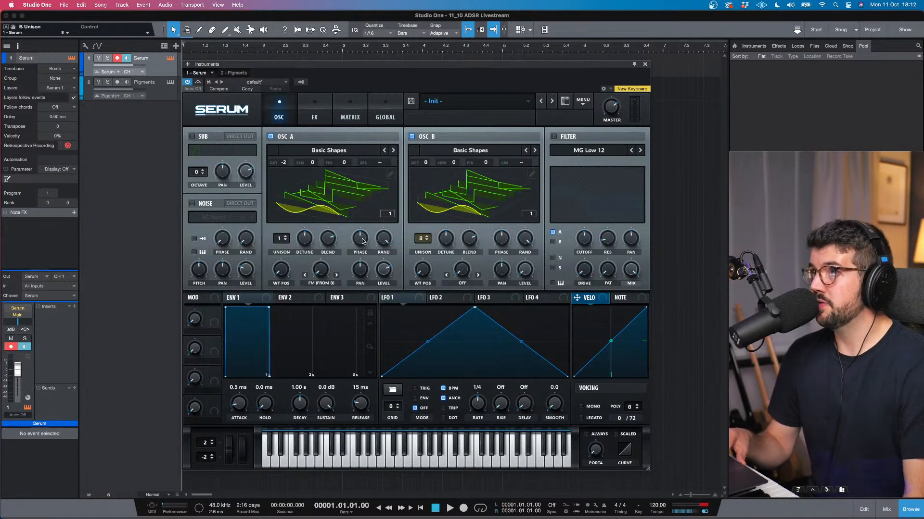
Switch both oscillators' waveform displays to 2D and set the phase of each oscillator to 0 degrees
{"action": "left_click", "coordinate": [392, 196]}
{"action": "left_click", "coordinate": [443, 177]}
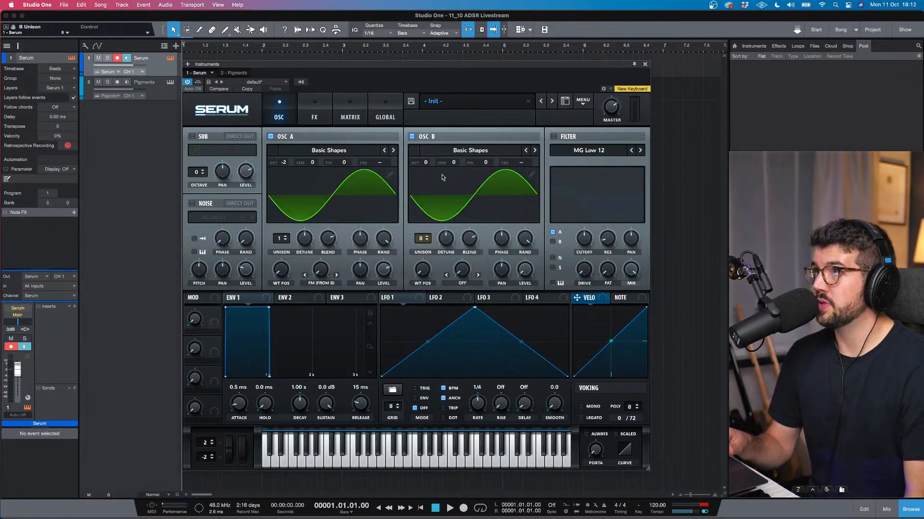
{"action": "left_click", "coordinate": [358, 240]}
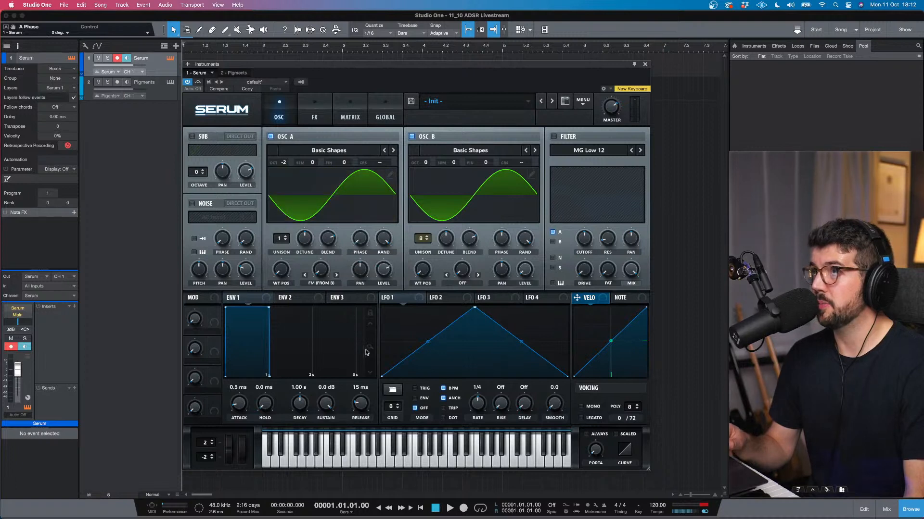
{"action": "left_click", "coordinate": [509, 242]}
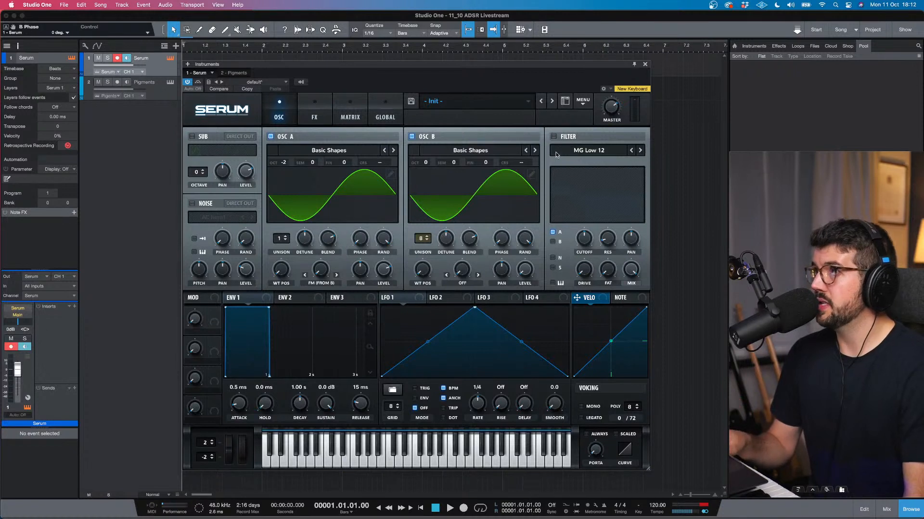
Enable the filter with the Misc type German LP and raise its drive to 51%
{"action": "left_click", "coordinate": [555, 137]}
{"action": "left_click", "coordinate": [573, 153]}
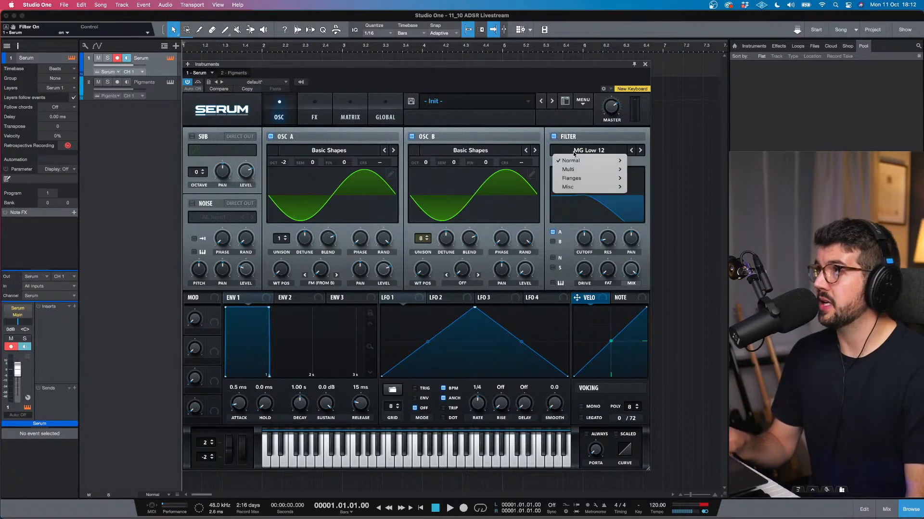
{"action": "mouse_move", "coordinate": [611, 160]}
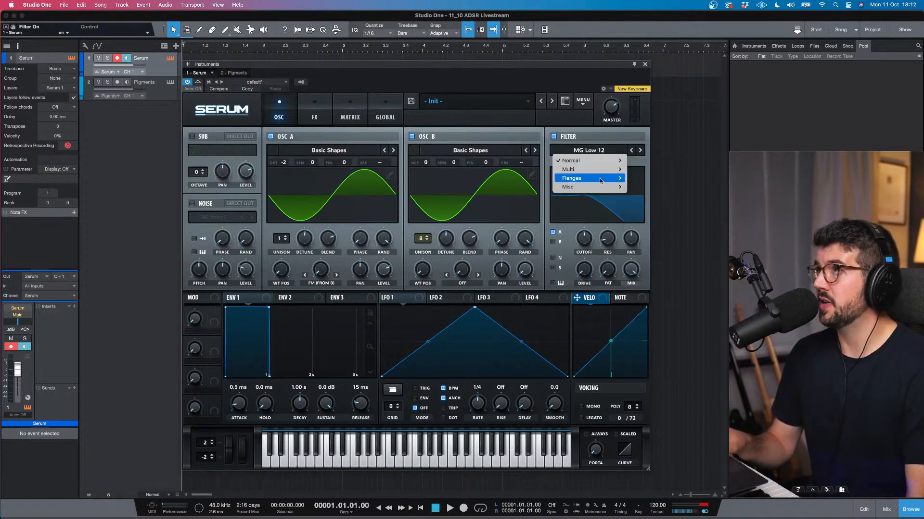
{"action": "mouse_move", "coordinate": [597, 187]}
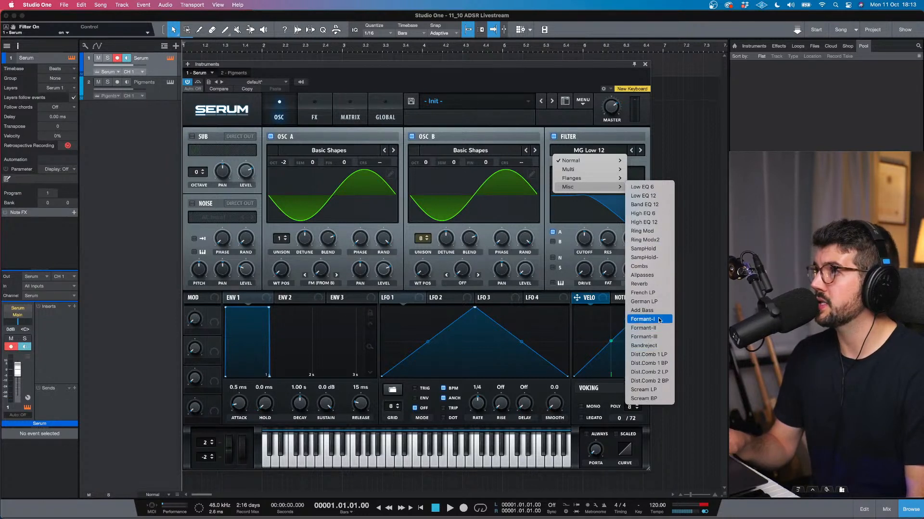
{"action": "left_click", "coordinate": [653, 302]}
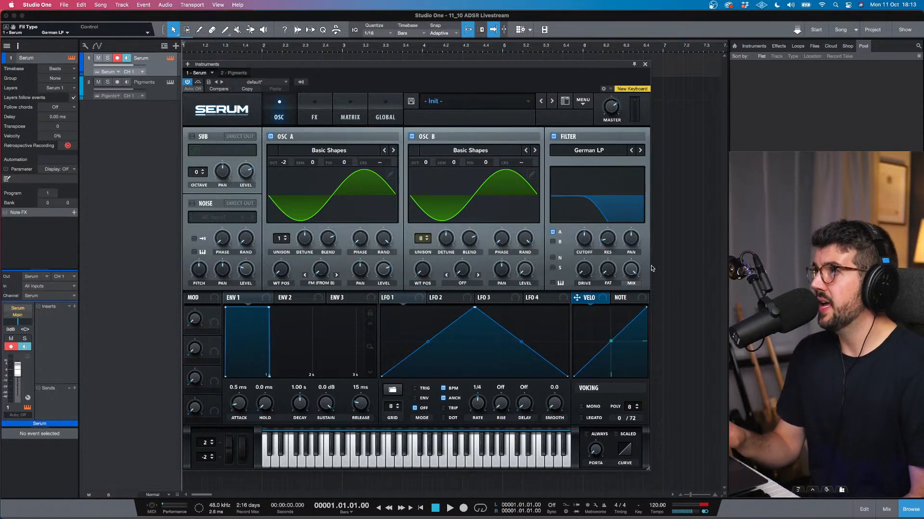
{"action": "left_click", "coordinate": [589, 268]}
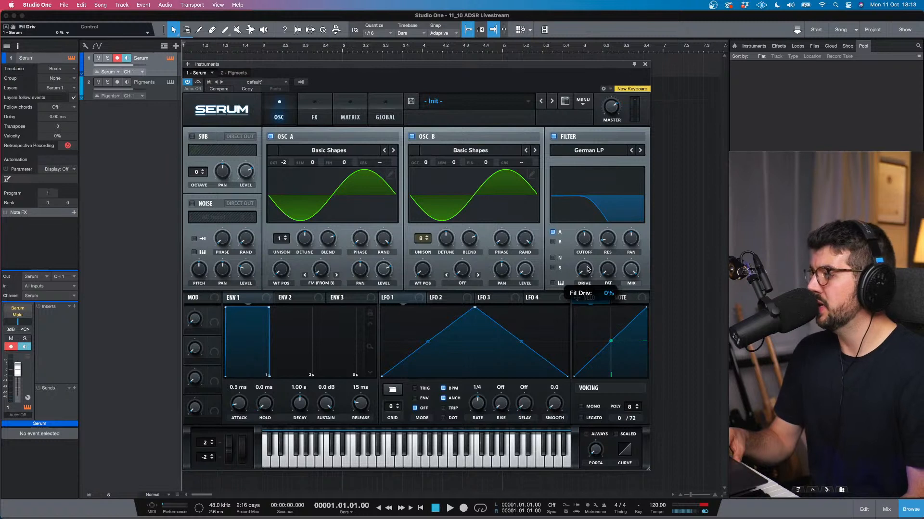
{"action": "left_click_drag", "start_coordinate": [588, 269], "coordinate": [595, 219]}
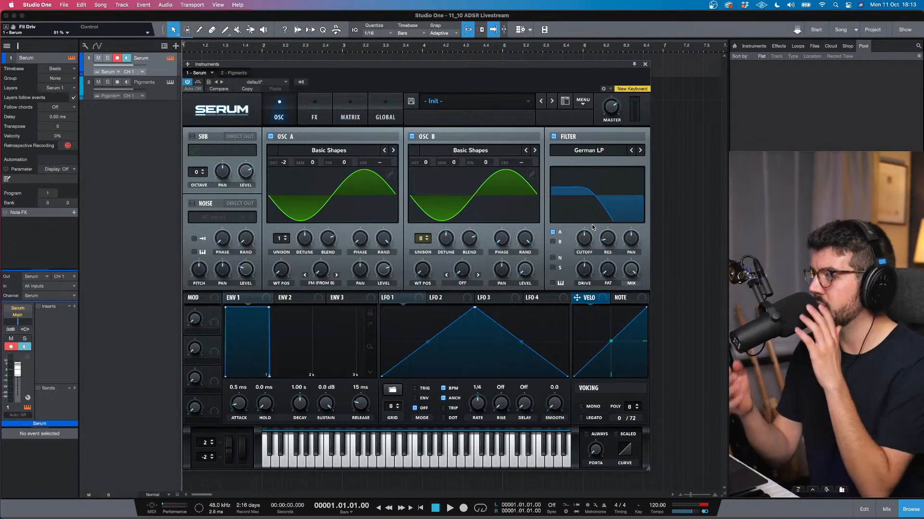
Route oscillator B through the filter and shape Envelope 1 with 1.0 ms attack, 386 ms decay, -7.8 dB sustain and a longer release
{"action": "left_click", "coordinate": [553, 242]}
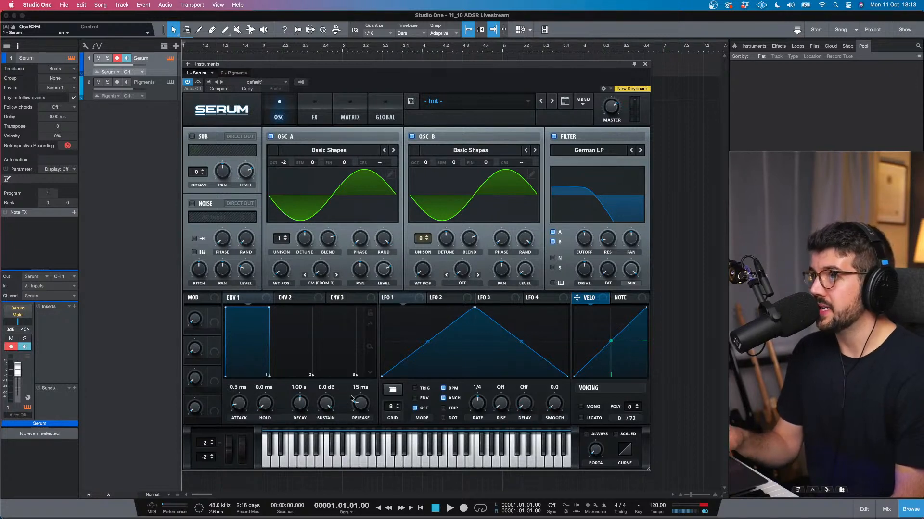
{"action": "left_click_drag", "start_coordinate": [330, 407], "coordinate": [304, 412]}
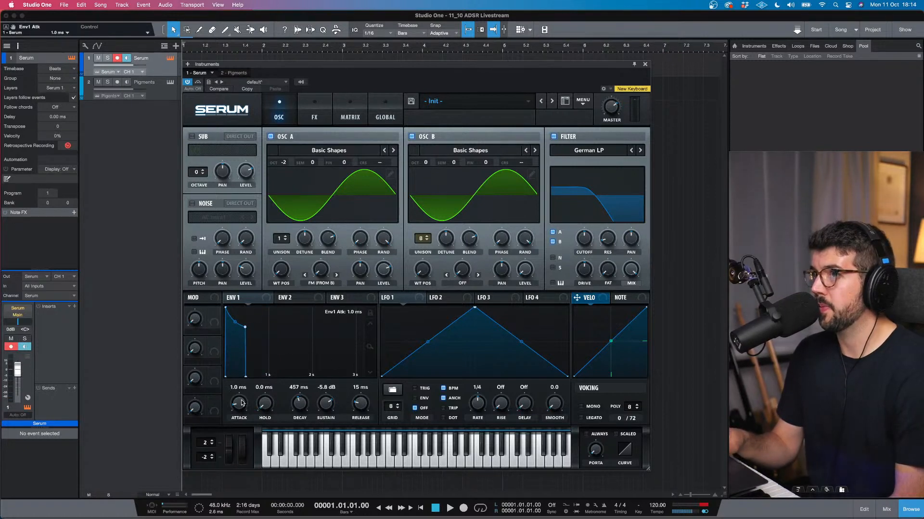
{"action": "left_click_drag", "start_coordinate": [364, 407], "coordinate": [362, 390]}
{"action": "left_click_drag", "start_coordinate": [245, 327], "coordinate": [238, 332]}
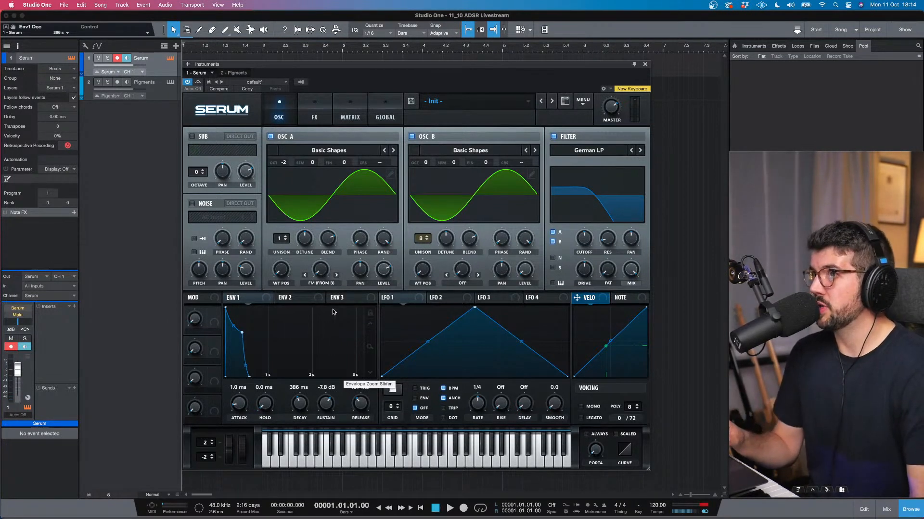
Shape Envelope 2 with 1.1 ms attack, 376 ms decay, 32.95% sustain and 83 ms release
{"action": "left_click", "coordinate": [308, 301]}
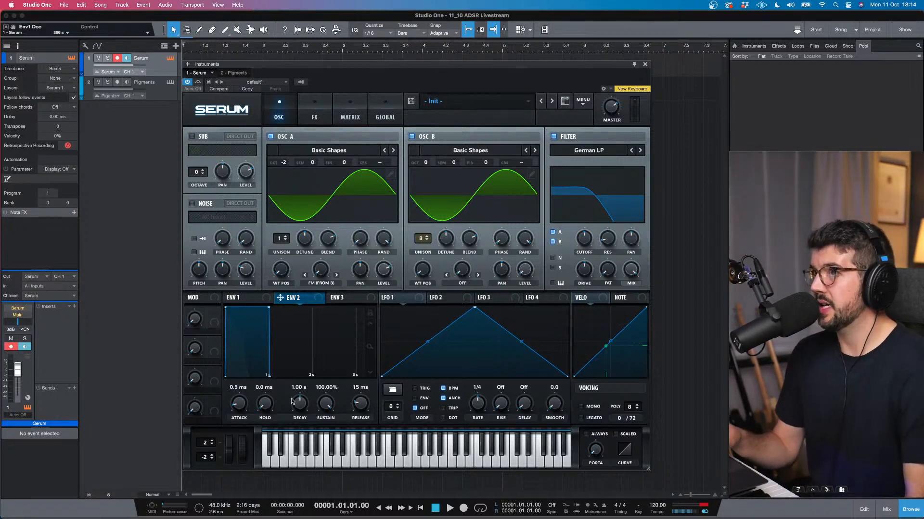
{"action": "mouse_move", "coordinate": [330, 404]}
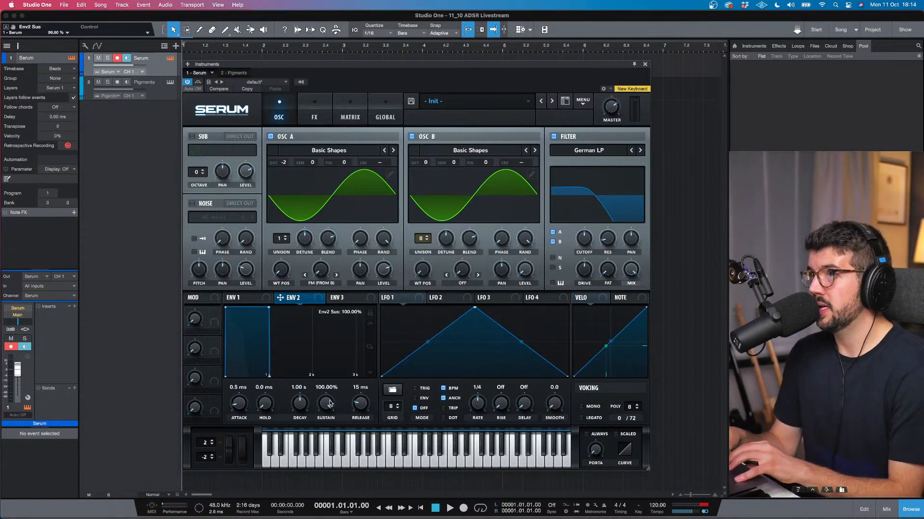
{"action": "left_click_drag", "start_coordinate": [330, 404], "coordinate": [322, 454]}
{"action": "left_click_drag", "start_coordinate": [297, 405], "coordinate": [296, 410]}
{"action": "mouse_move", "coordinate": [239, 402]}
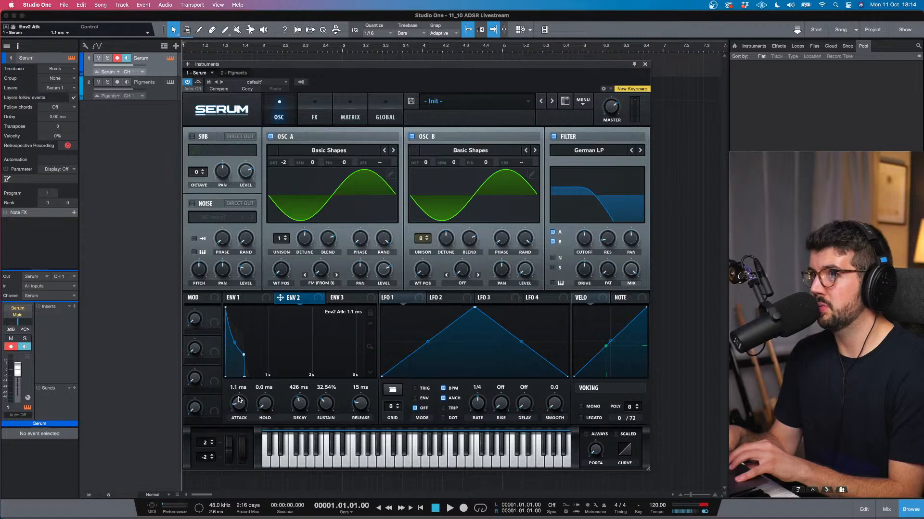
{"action": "left_click_drag", "start_coordinate": [362, 407], "coordinate": [362, 403]}
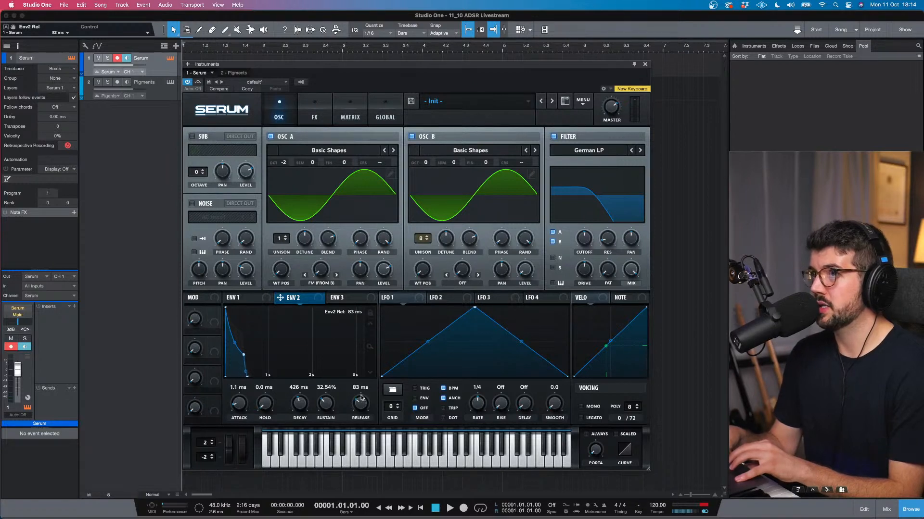
{"action": "left_click_drag", "start_coordinate": [243, 354], "coordinate": [239, 355]}
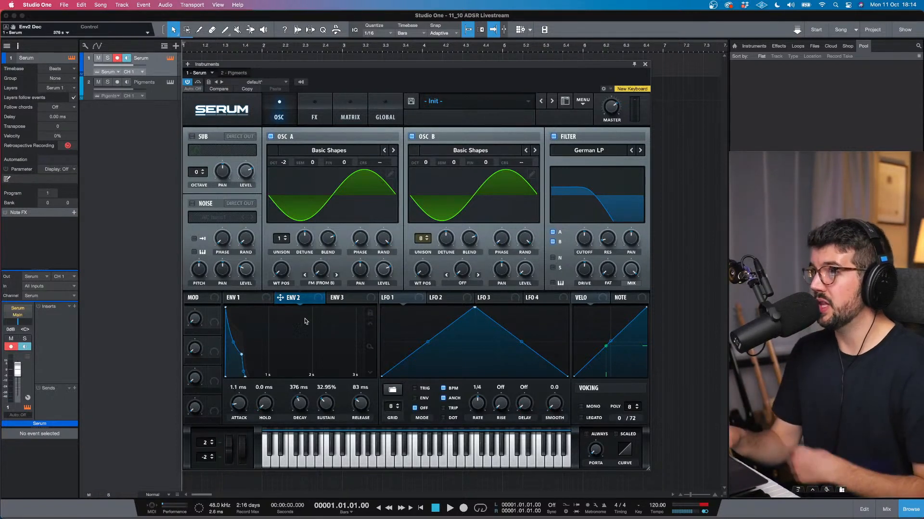
Try Envelope 2 as a modulator of the filter cutoff and remove all modulators from the cutoff
{"action": "left_click_drag", "start_coordinate": [320, 305], "coordinate": [586, 245]}
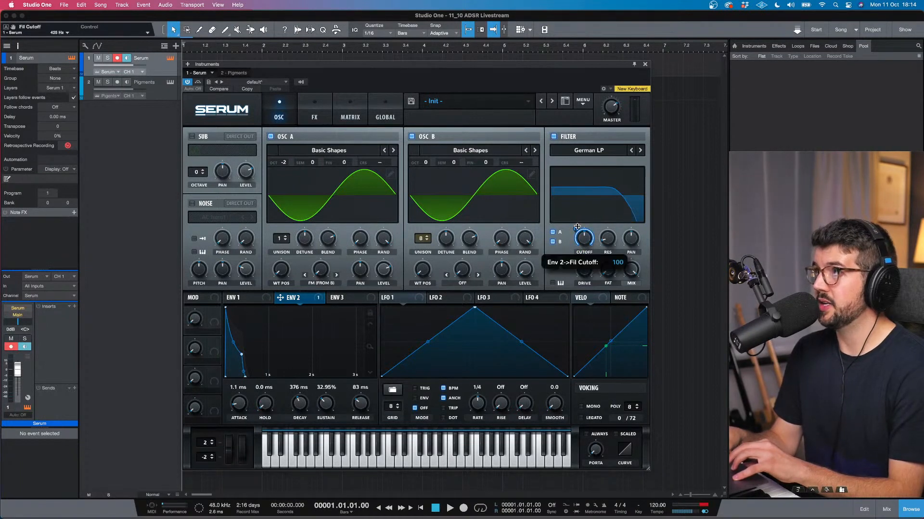
{"action": "left_click_drag", "start_coordinate": [574, 234], "coordinate": [573, 261]}
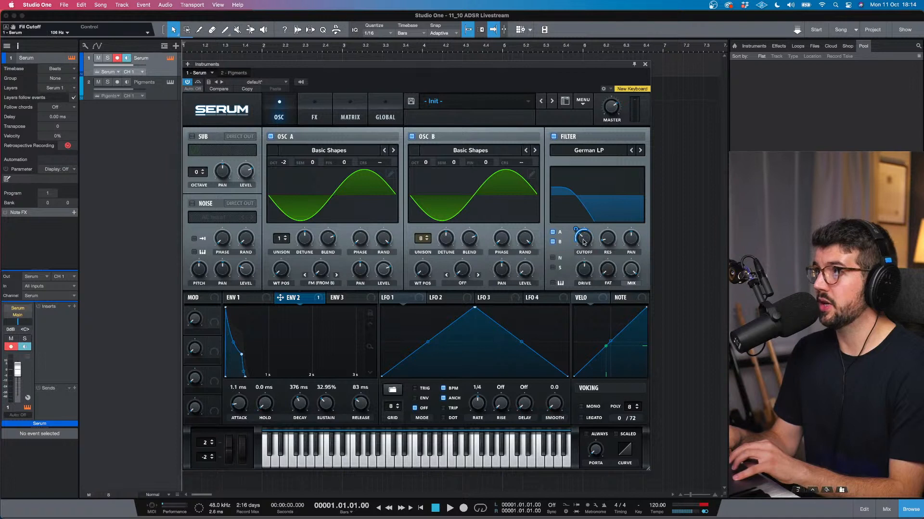
{"action": "right_click", "coordinate": [575, 229]}
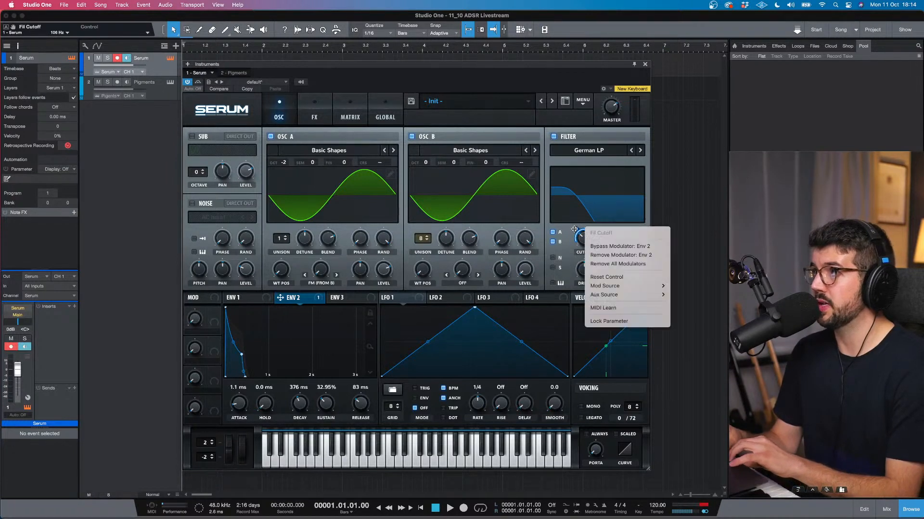
{"action": "left_click", "coordinate": [596, 263]}
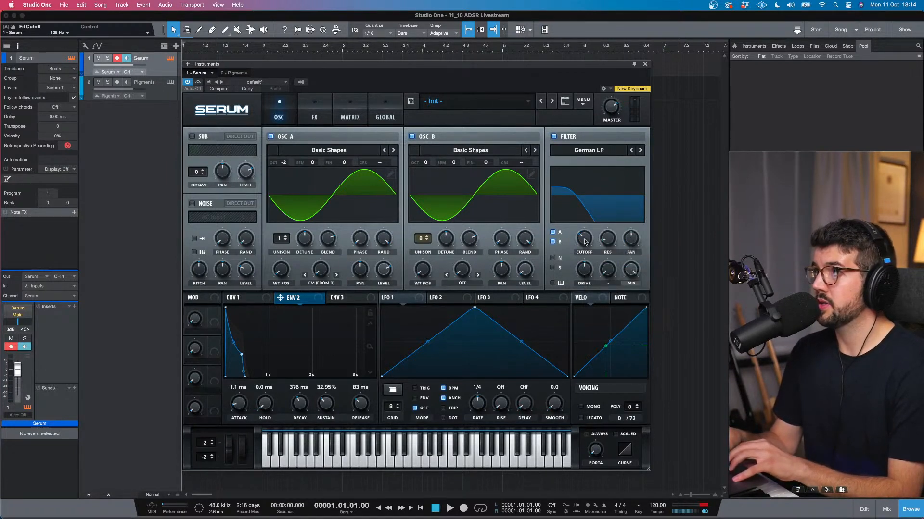
Lower the filter cutoff to 91 Hz and assign Envelope 2 to the cutoff at 41 and to oscillator B's level at 14
{"action": "scroll", "coordinate": [584, 242], "scroll_direction": "down", "scroll_amount": 3}
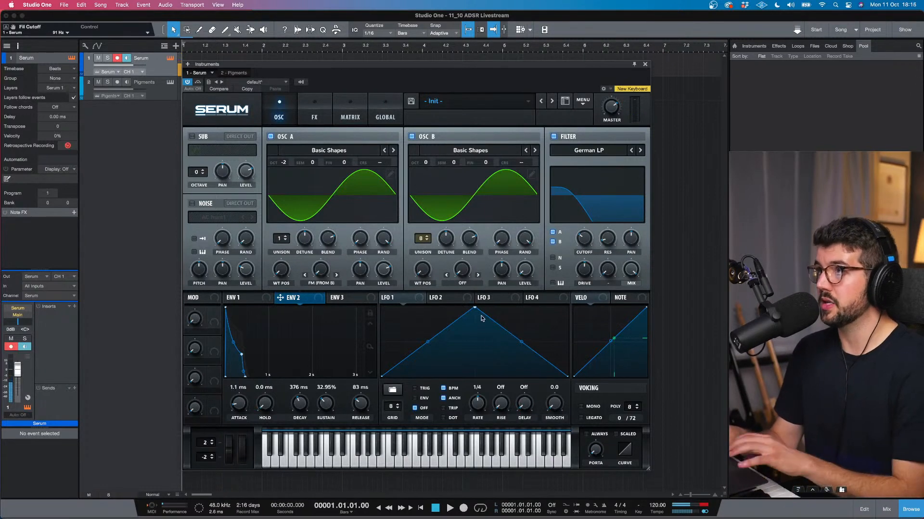
{"action": "left_click_drag", "start_coordinate": [311, 302], "coordinate": [576, 219]}
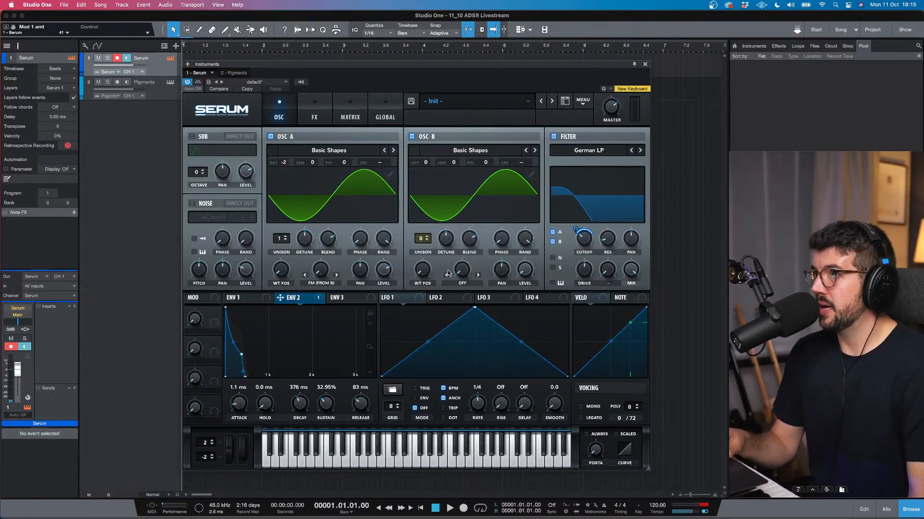
{"action": "left_click_drag", "start_coordinate": [320, 301], "coordinate": [517, 259]}
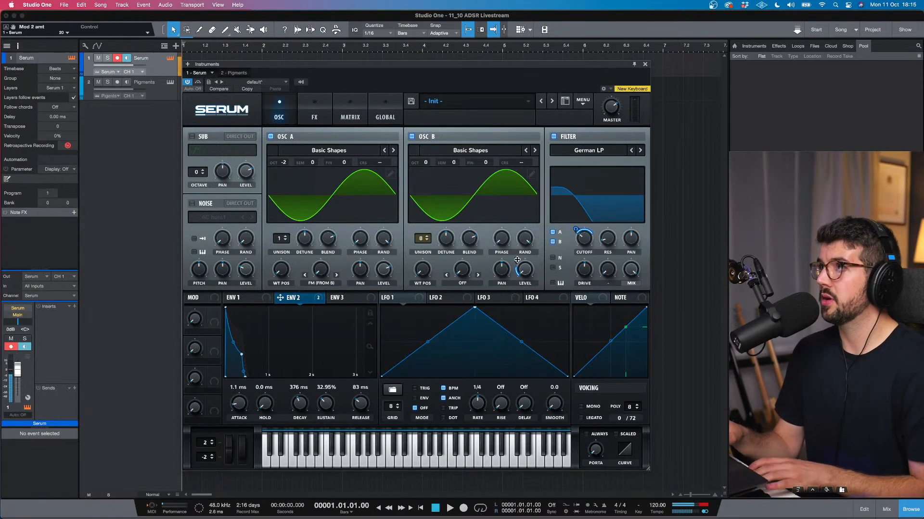
{"action": "left_click", "coordinate": [516, 260]}
{"action": "left_click", "coordinate": [516, 261]}
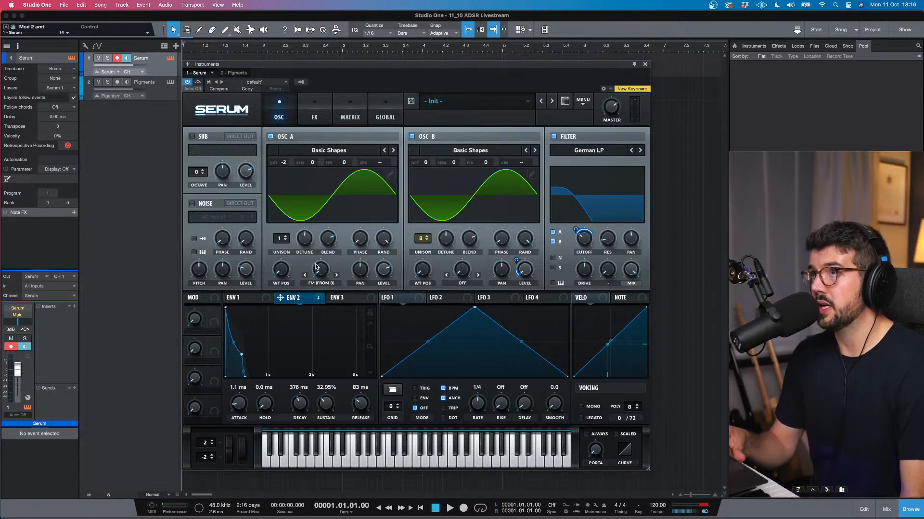
Raise oscillator A's FM (from B) amount and modulate it with Envelope 2 at an amount of 8
{"action": "left_click_drag", "start_coordinate": [317, 267], "coordinate": [321, 235]}
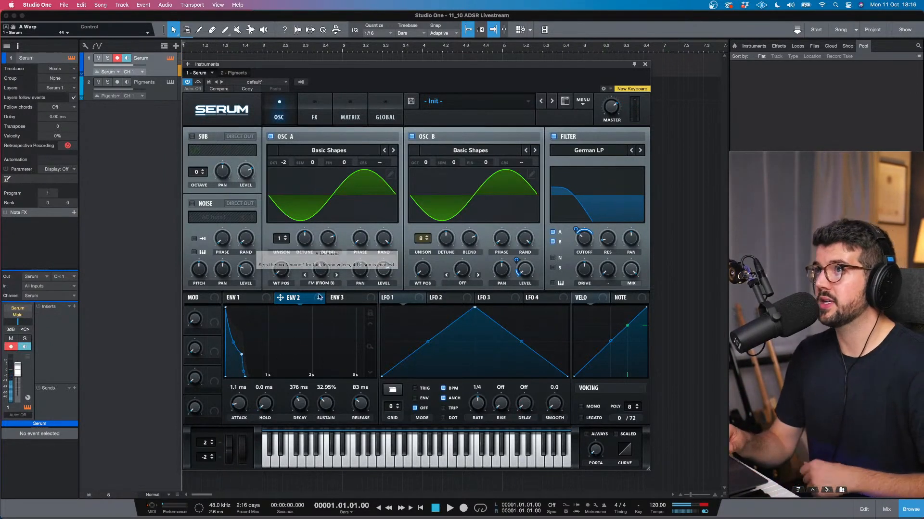
{"action": "mouse_move", "coordinate": [318, 299]}
{"action": "mouse_move", "coordinate": [319, 299]}
{"action": "left_mouse_down"}
{"action": "mouse_move", "coordinate": [331, 288]}
{"action": "mouse_move", "coordinate": [332, 270]}
{"action": "mouse_move", "coordinate": [315, 282]}
{"action": "left_mouse_up"}
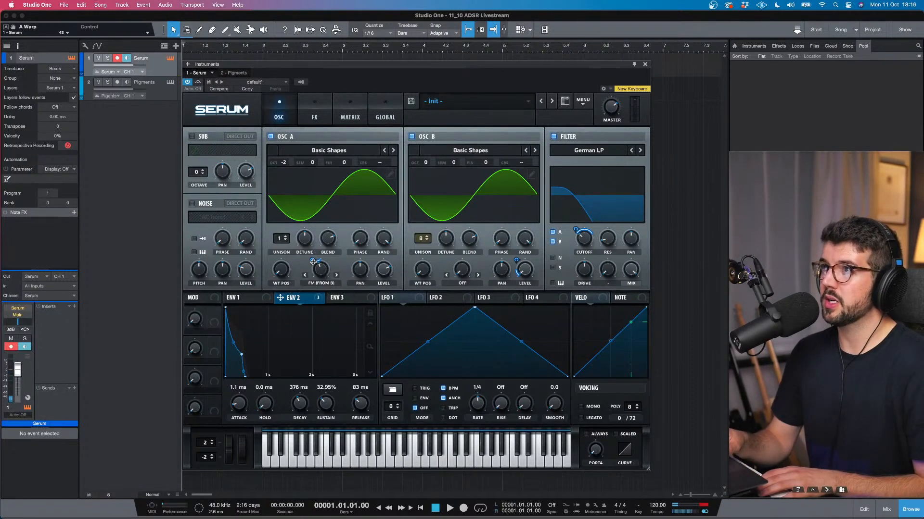
{"action": "left_click_drag", "start_coordinate": [313, 261], "coordinate": [312, 260]}
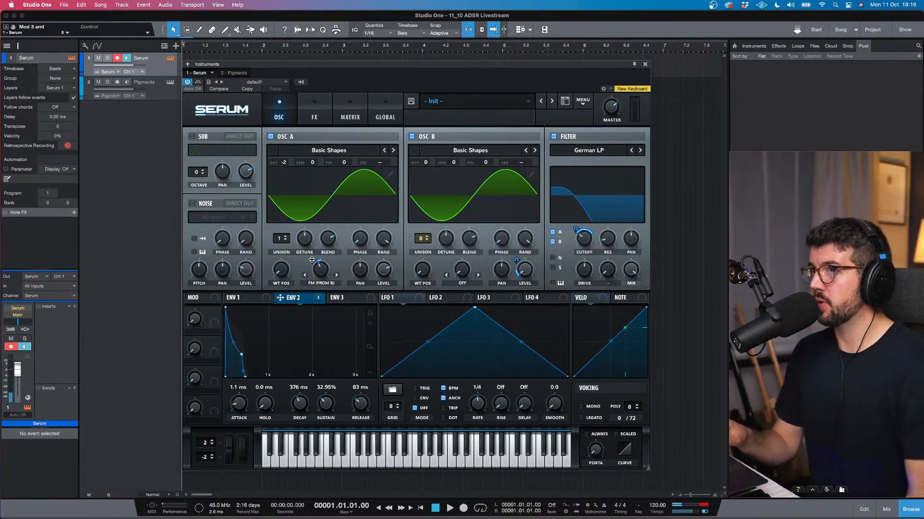
Enable Tube distortion in the effects with its filter set to Pre, at 1211 Hz and a Q of 0.2
{"action": "left_click", "coordinate": [315, 116]}
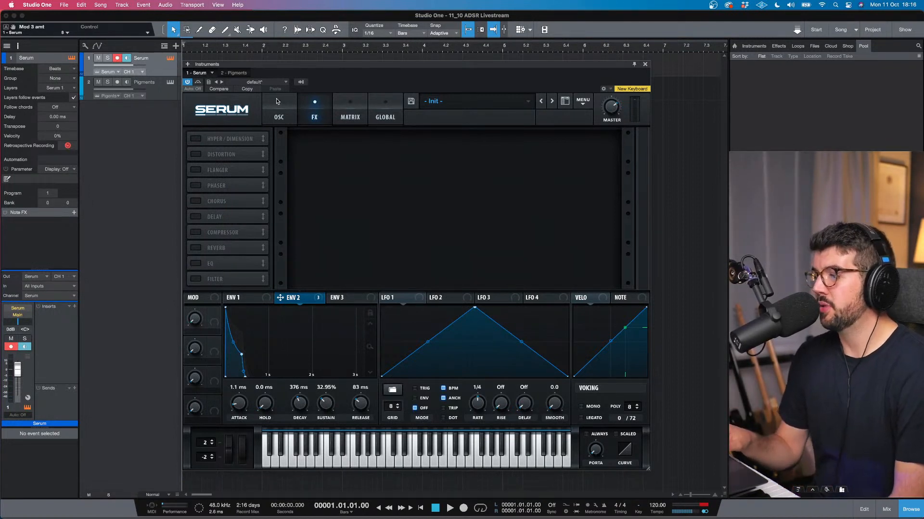
{"action": "left_click", "coordinate": [201, 154]}
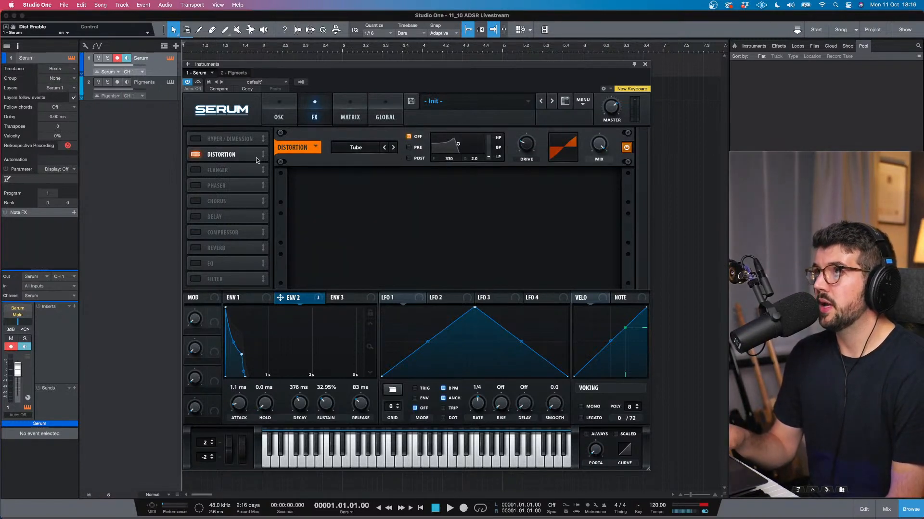
{"action": "left_click", "coordinate": [419, 149]}
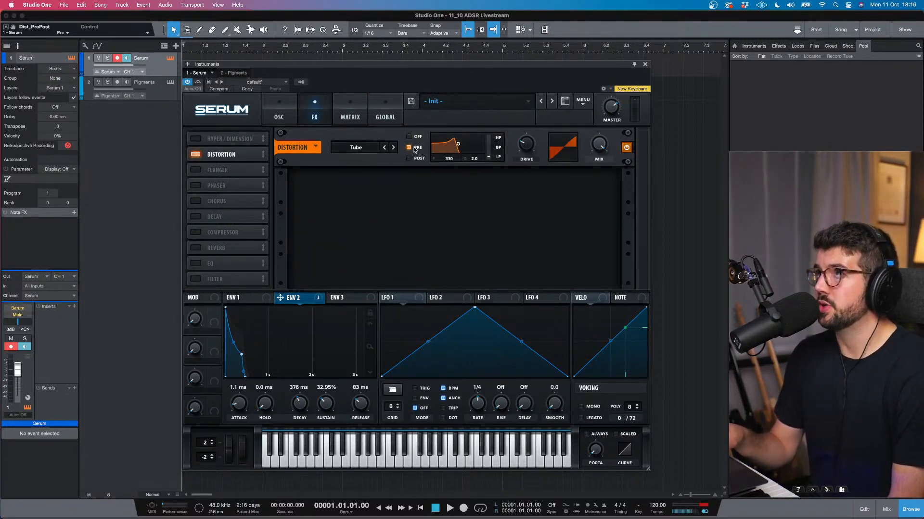
{"action": "left_click_drag", "start_coordinate": [460, 146], "coordinate": [467, 150]}
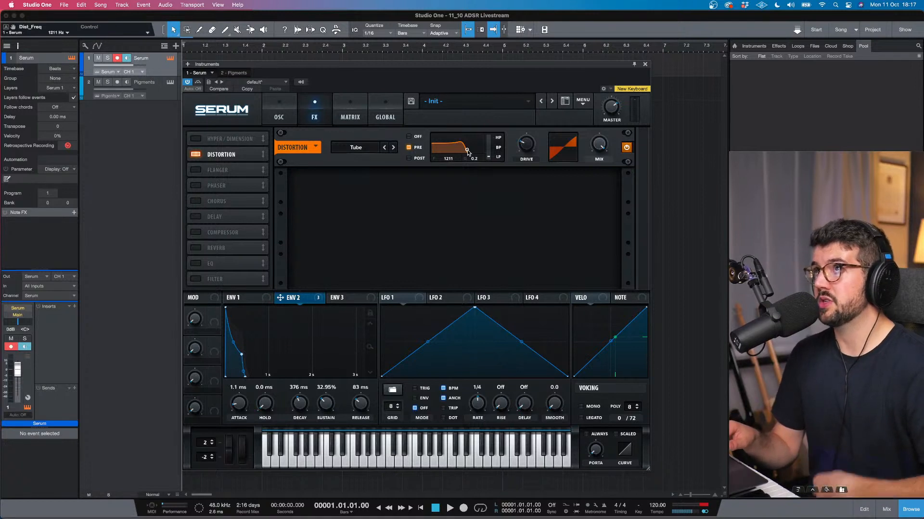
Set the distortion's drive to 26% and reduce its mix
{"action": "mouse_move", "coordinate": [532, 139]}
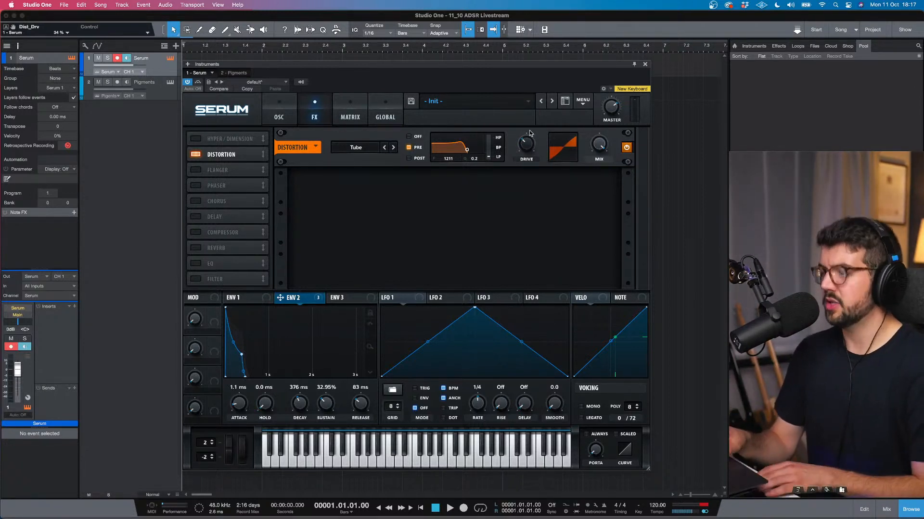
{"action": "left_click_drag", "start_coordinate": [530, 133], "coordinate": [529, 148]}
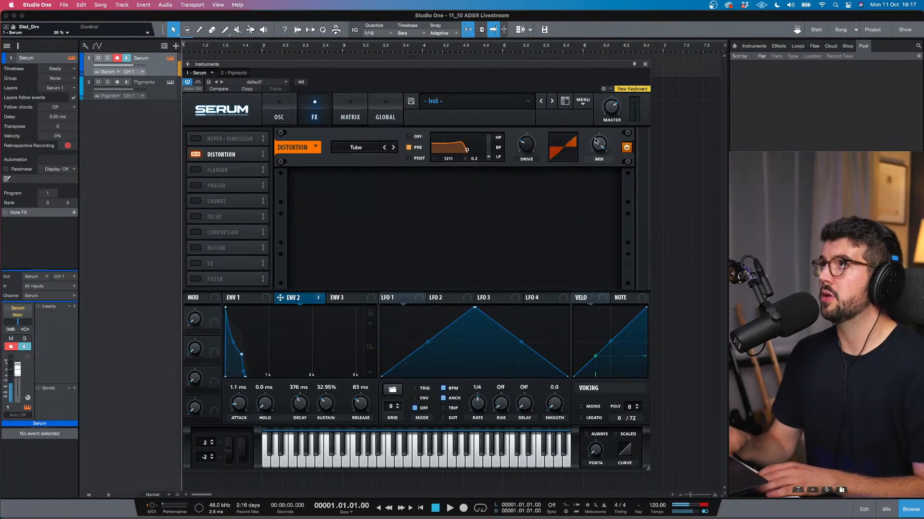
{"action": "left_click_drag", "start_coordinate": [597, 141], "coordinate": [596, 147]}
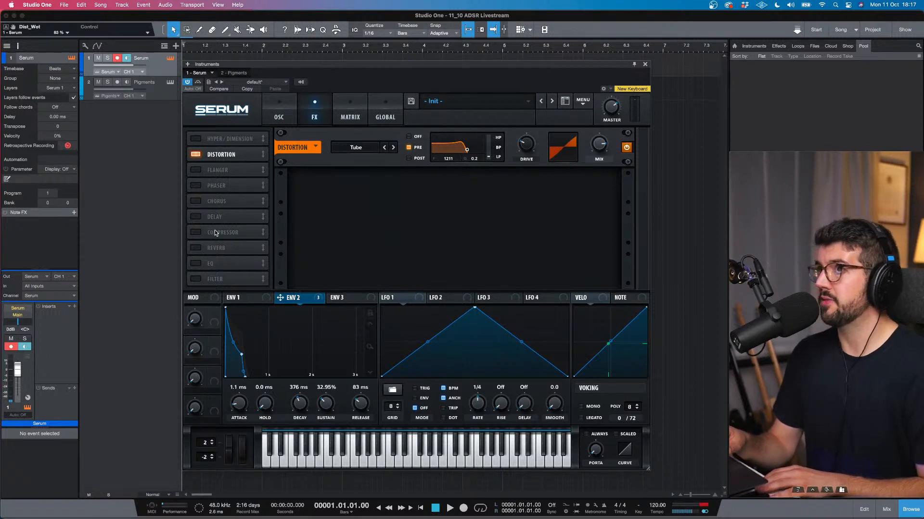
Enable the Hall reverb with size 13%, a 2.2 s decay, a raised low cut and a 10% mix
{"action": "left_click", "coordinate": [195, 248]}
{"action": "mouse_move", "coordinate": [374, 192]}
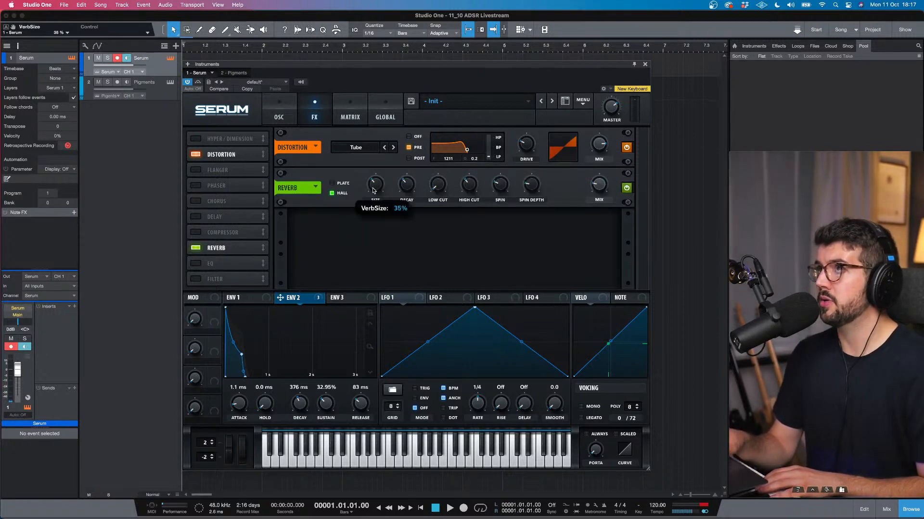
{"action": "left_click_drag", "start_coordinate": [374, 209], "coordinate": [375, 212]}
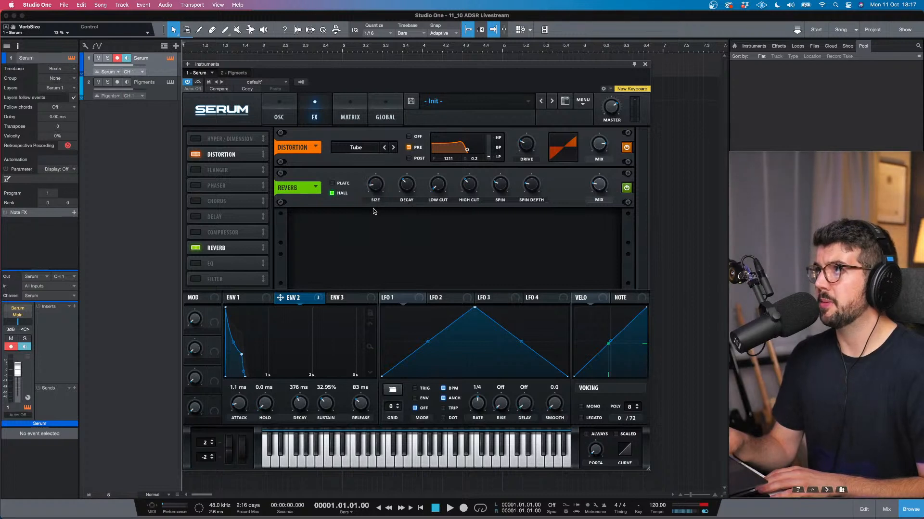
{"action": "left_click_drag", "start_coordinate": [414, 190], "coordinate": [408, 206]}
{"action": "left_click", "coordinate": [442, 186]}
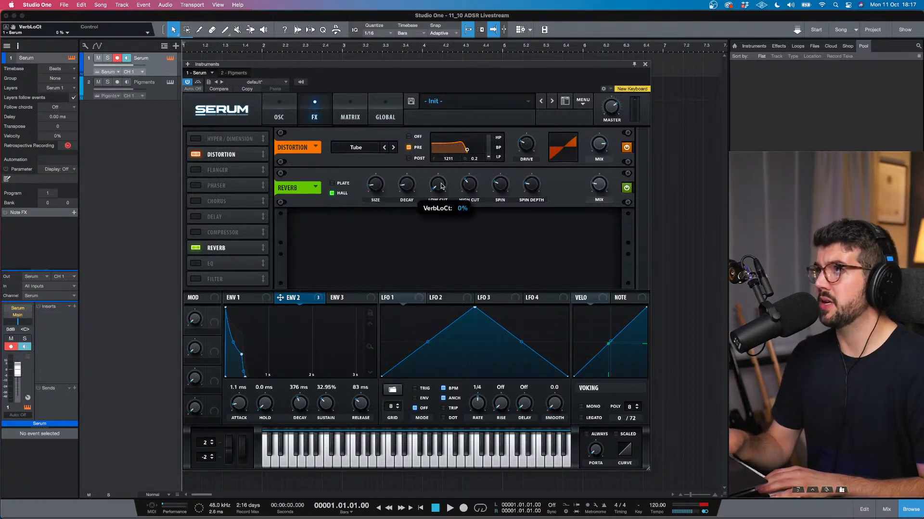
{"action": "left_click", "coordinate": [593, 188]}
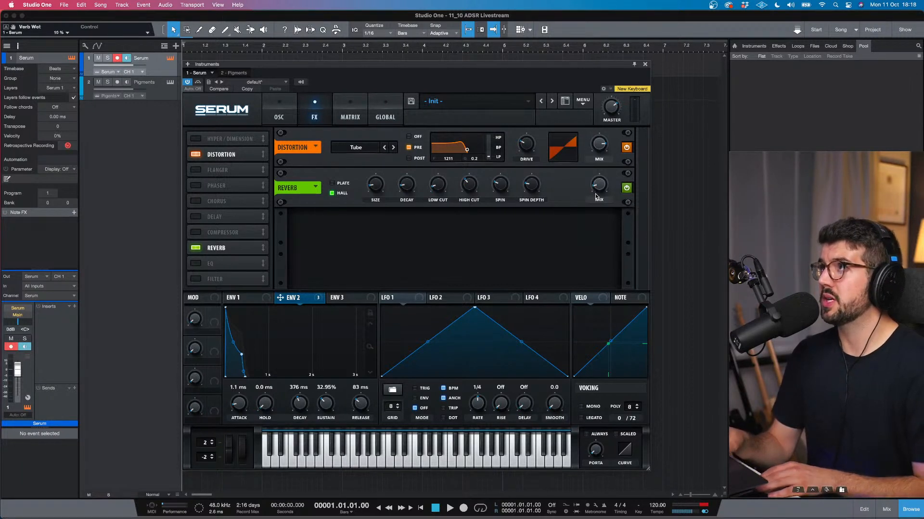
Fine-tune the reverb by slightly adjusting its decay, setting the size to 15% and raising the mix to 25%
{"action": "left_click_drag", "start_coordinate": [597, 196], "coordinate": [596, 183]}
{"action": "mouse_move", "coordinate": [411, 184]}
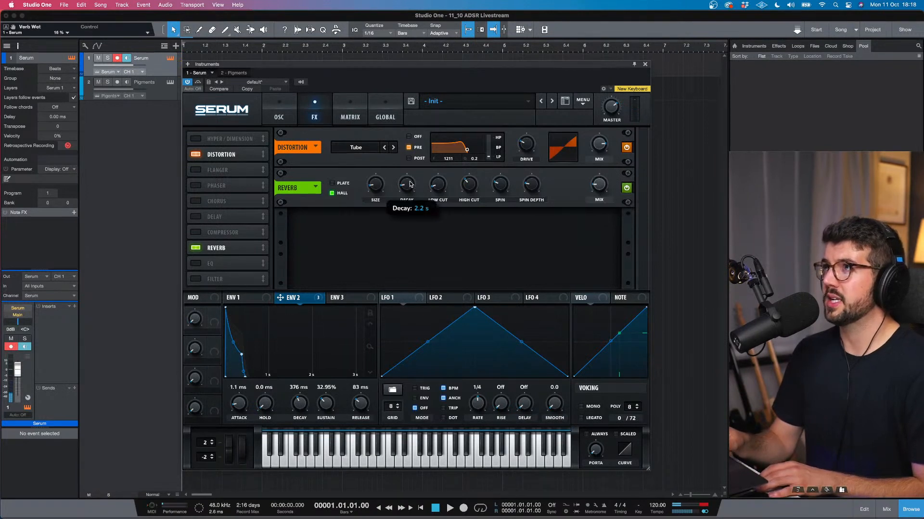
{"action": "left_click_drag", "start_coordinate": [410, 184], "coordinate": [409, 182]}
{"action": "left_click", "coordinate": [383, 187]}
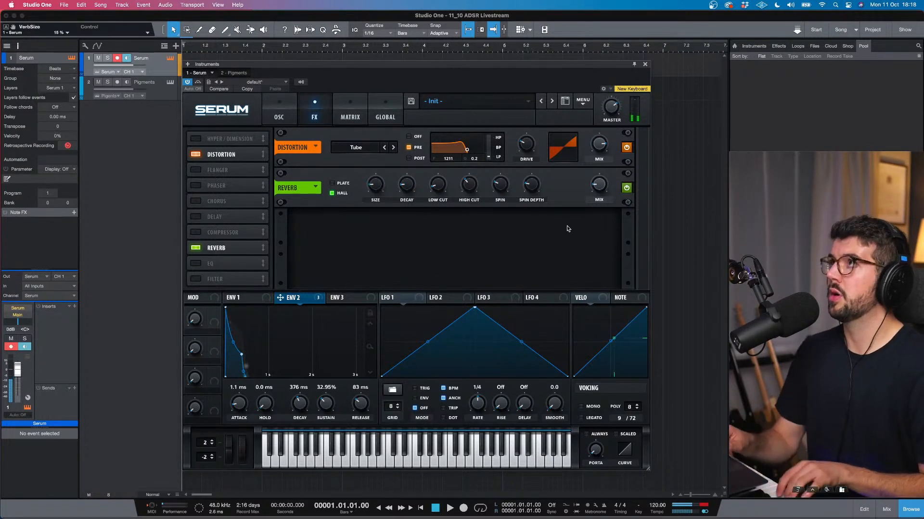
{"action": "mouse_move", "coordinate": [597, 185]}
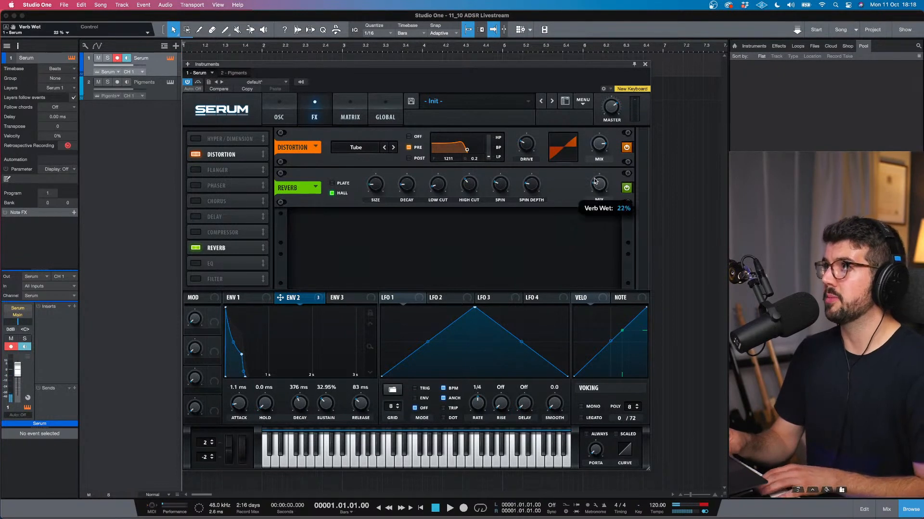
{"action": "left_click_drag", "start_coordinate": [595, 180], "coordinate": [594, 175]}
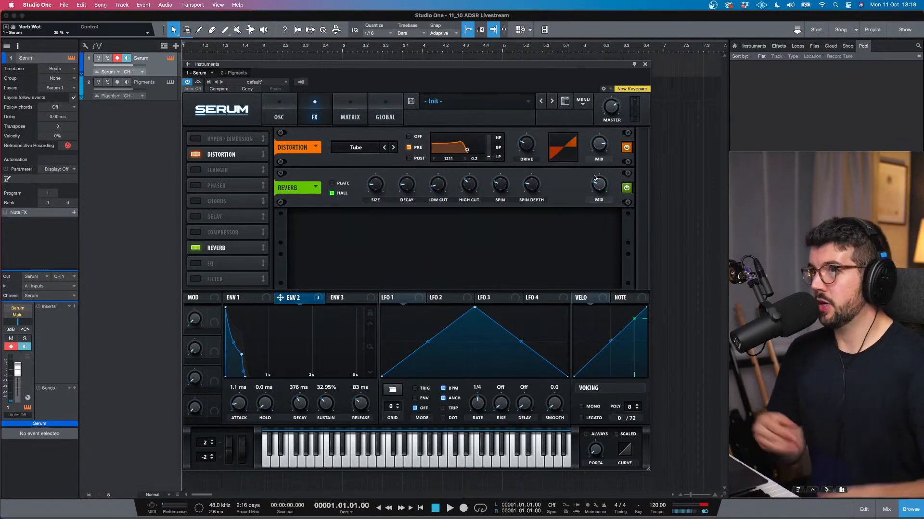
Enable the EQ, switch its low band to a low cut, and lower that band's frequency and Q
{"action": "left_click", "coordinate": [202, 264]}
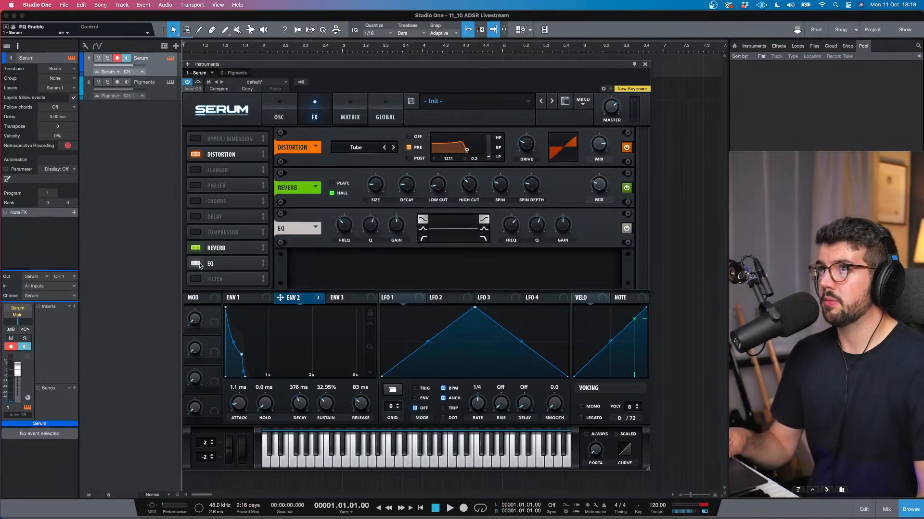
{"action": "left_click", "coordinate": [422, 239]}
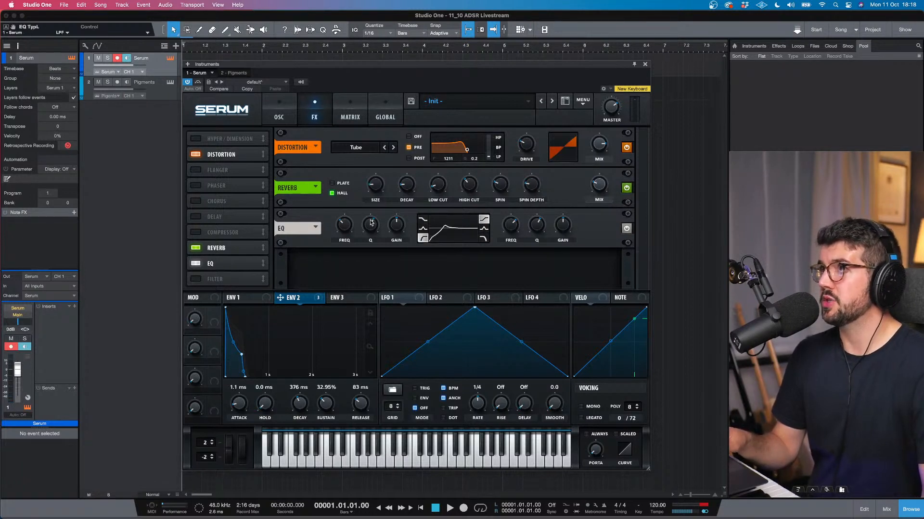
{"action": "left_click_drag", "start_coordinate": [346, 224], "coordinate": [346, 234]}
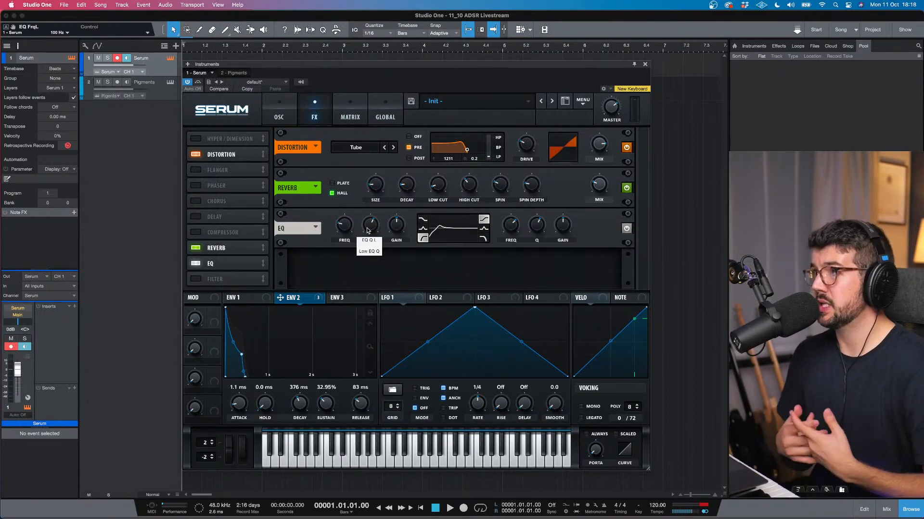
{"action": "left_click_drag", "start_coordinate": [368, 231], "coordinate": [342, 246]}
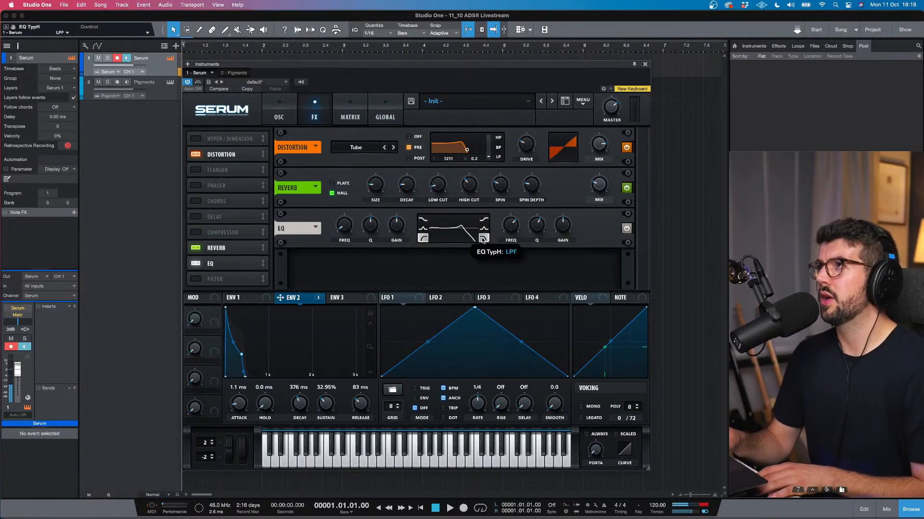
Set the EQ's high band to a low-pass at about 8608 Hz with a Q of 47%
{"action": "left_click", "coordinate": [484, 238]}
{"action": "mouse_move", "coordinate": [508, 233]}
{"action": "left_mouse_down"}
{"action": "mouse_move", "coordinate": [522, 201]}
{"action": "mouse_move", "coordinate": [515, 222]}
{"action": "left_mouse_up"}
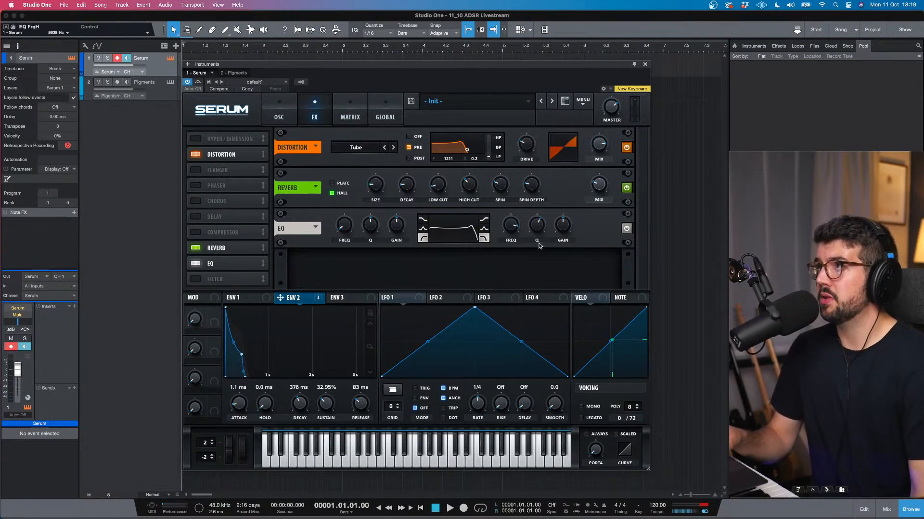
{"action": "mouse_move", "coordinate": [535, 236]}
{"action": "left_click_drag", "start_coordinate": [534, 233], "coordinate": [535, 242]}
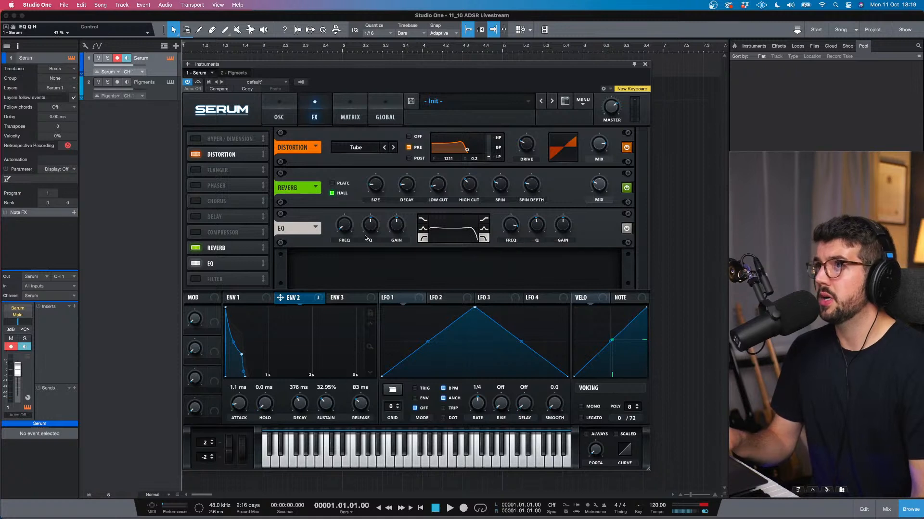
Enable the compressor, place it after the EQ in the effects chain, and adjust its threshold, attack and ratio
{"action": "left_click", "coordinate": [194, 232]}
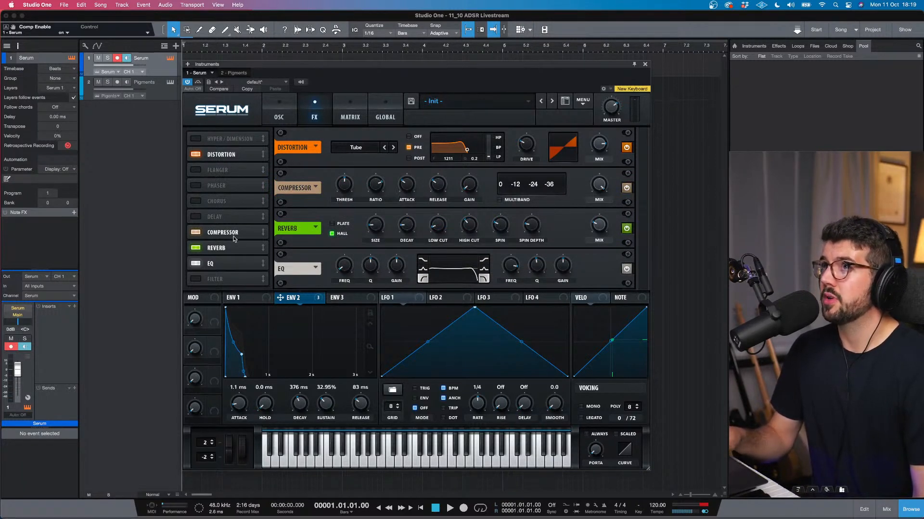
{"action": "left_click_drag", "start_coordinate": [233, 239], "coordinate": [233, 268]}
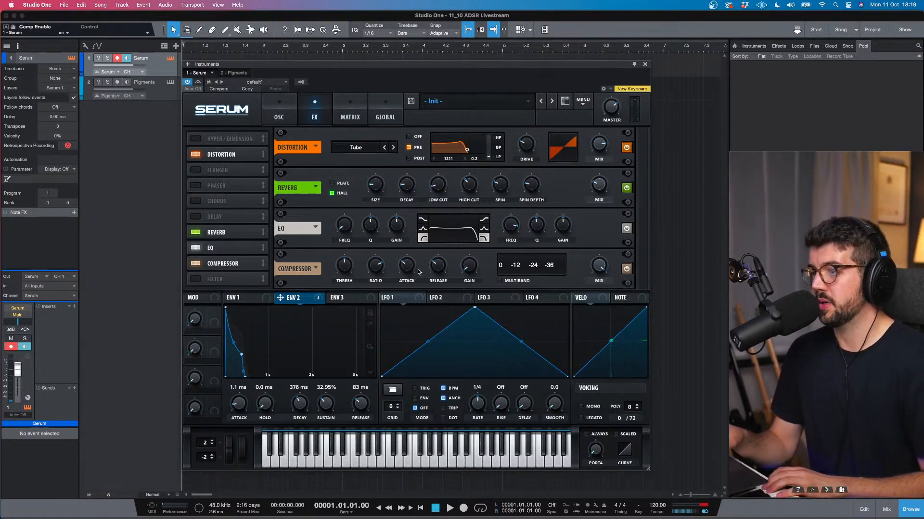
{"action": "left_click", "coordinate": [349, 260]}
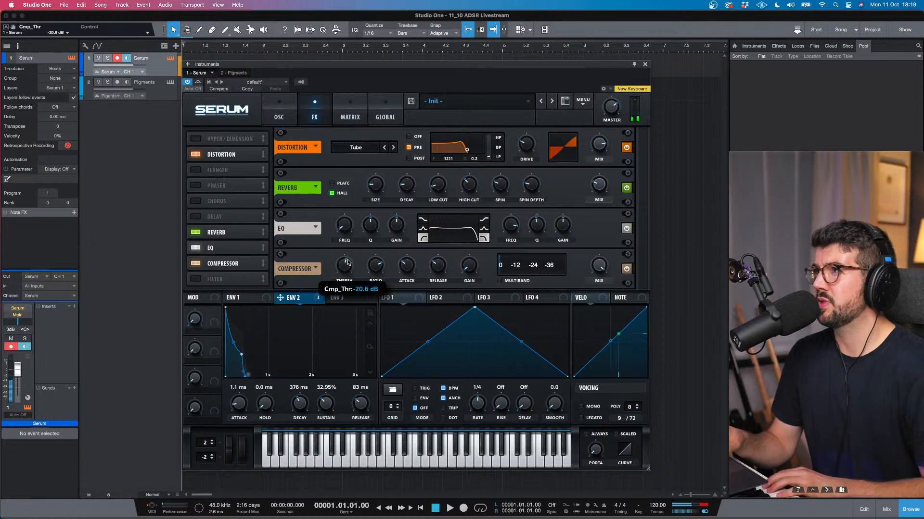
{"action": "left_click_drag", "start_coordinate": [411, 263], "coordinate": [471, 243]}
{"action": "left_click", "coordinate": [370, 262]}
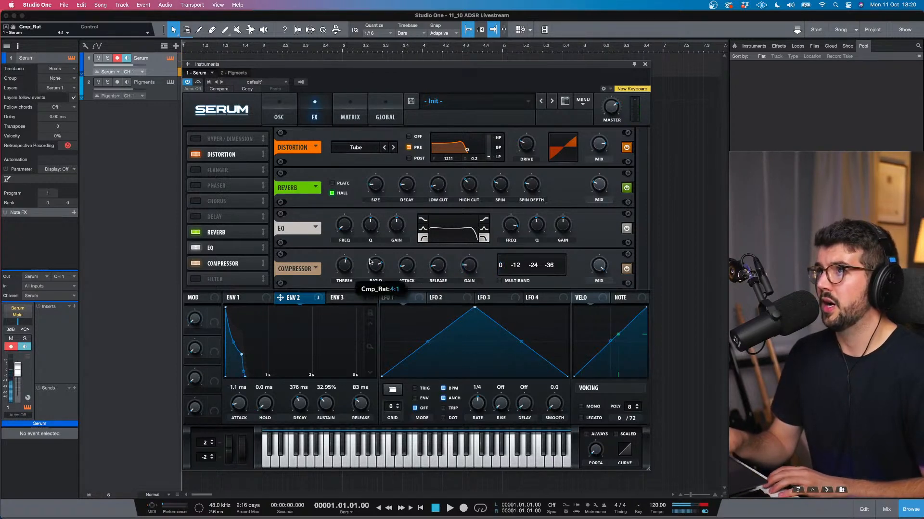
{"action": "left_click_drag", "start_coordinate": [370, 249], "coordinate": [370, 248]}
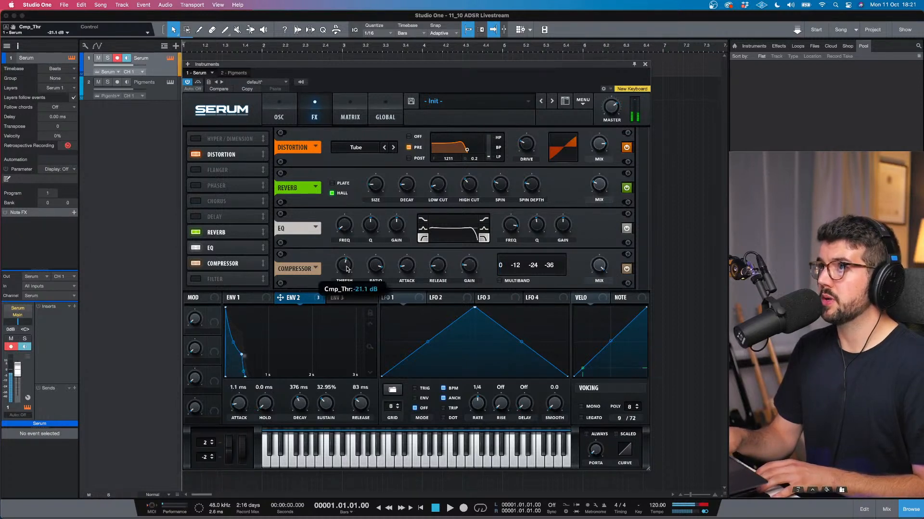
Set the compressor's threshold to -19.1 dB and its gain to 4.6 dB
{"action": "scroll", "coordinate": [346, 271], "scroll_direction": "down", "scroll_amount": 3}
{"action": "scroll", "coordinate": [346, 271], "scroll_direction": "down", "scroll_amount": 2}
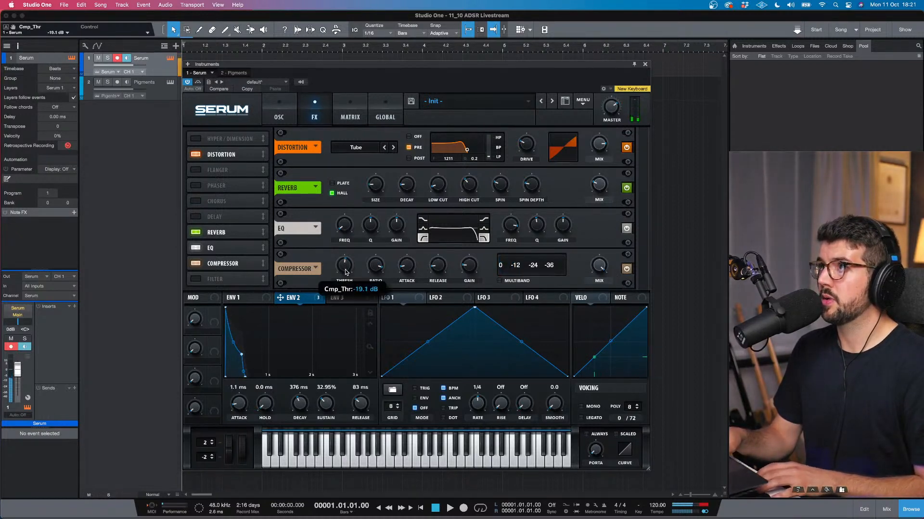
{"action": "mouse_move", "coordinate": [464, 269]}
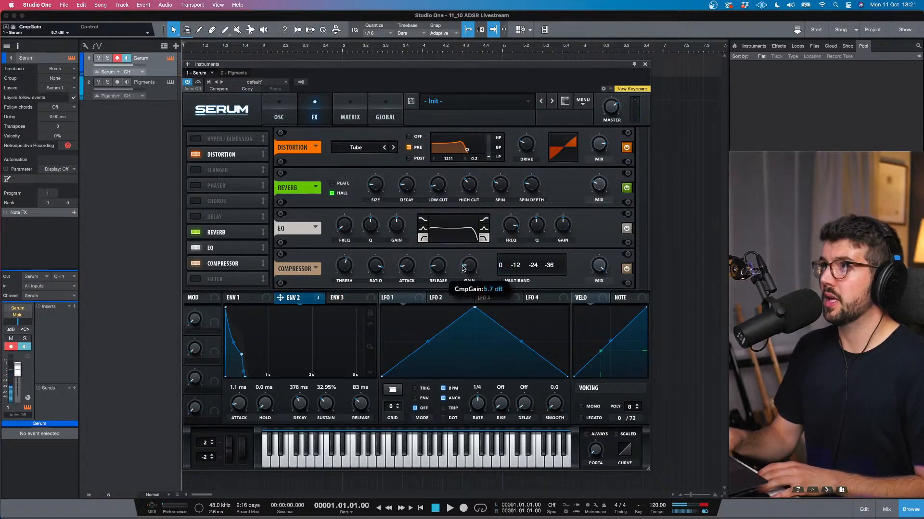
{"action": "scroll", "coordinate": [463, 270], "scroll_direction": "down", "scroll_amount": 2}
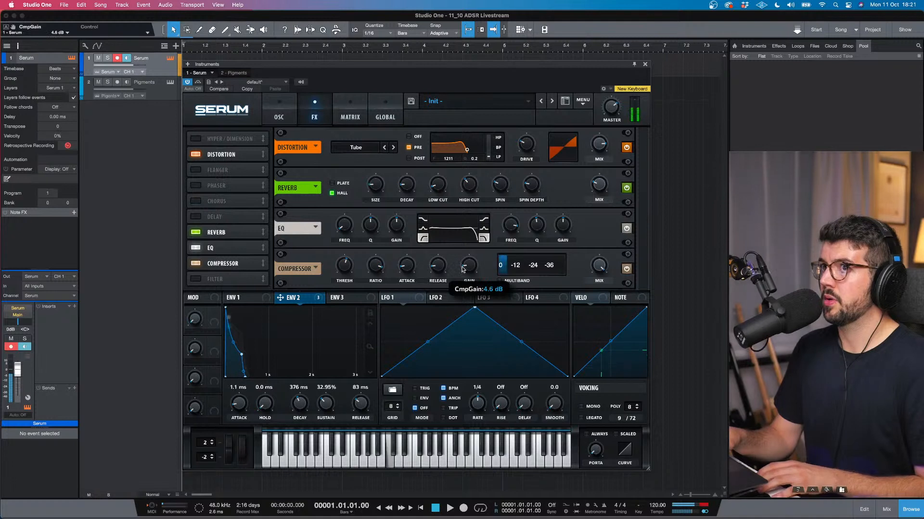
{"action": "scroll", "coordinate": [463, 269], "scroll_direction": "up", "scroll_amount": 2}
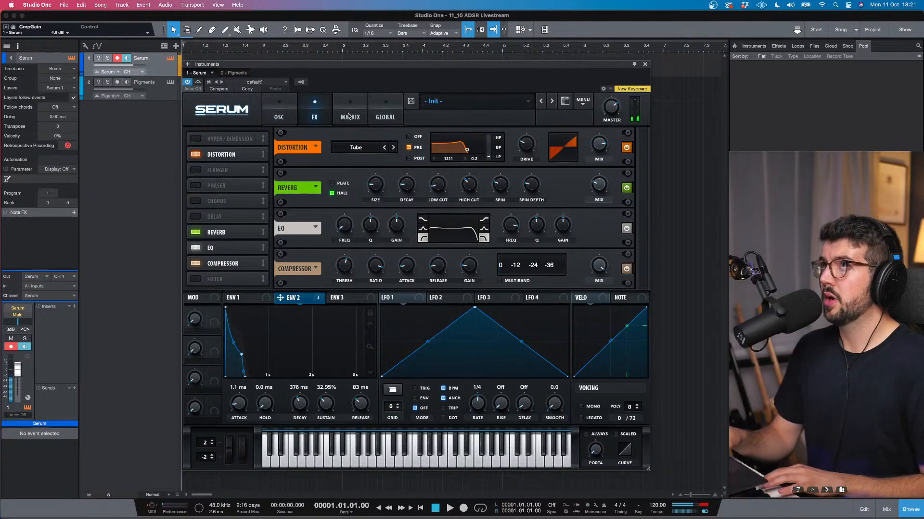
Set oscillator A's FM (from B) amount to 43% and fine-tune the filter cutoff
{"action": "left_click", "coordinate": [291, 108]}
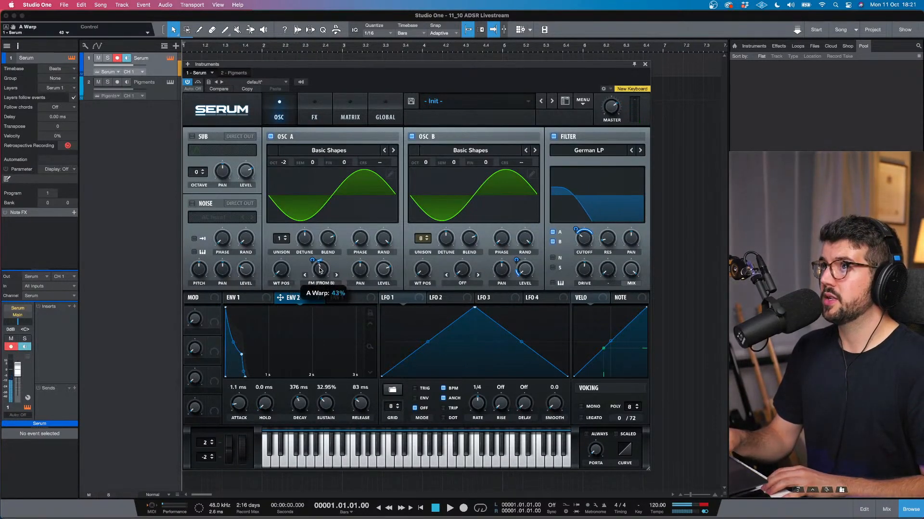
{"action": "left_click_drag", "start_coordinate": [585, 232], "coordinate": [585, 209]}
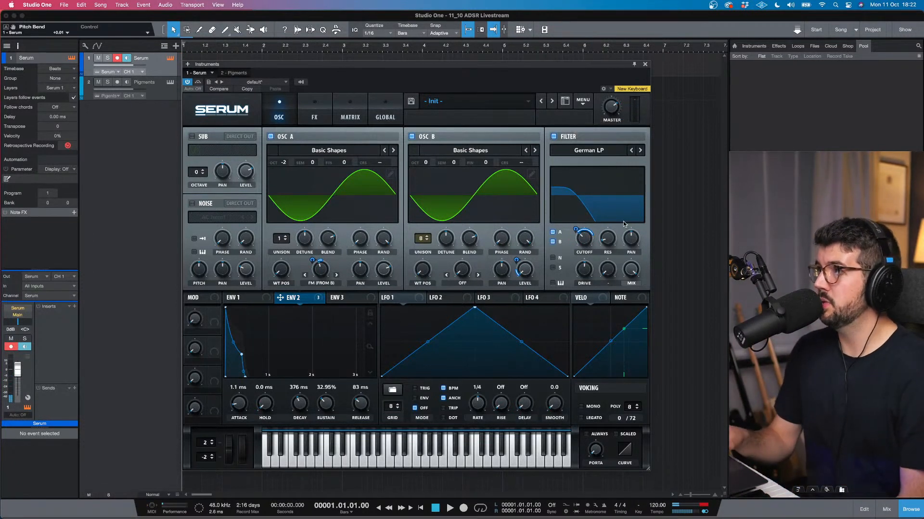
Switch the voicing to mono and turn on always-active portamento with a short glide time of a few milliseconds
{"action": "left_click", "coordinate": [581, 407]}
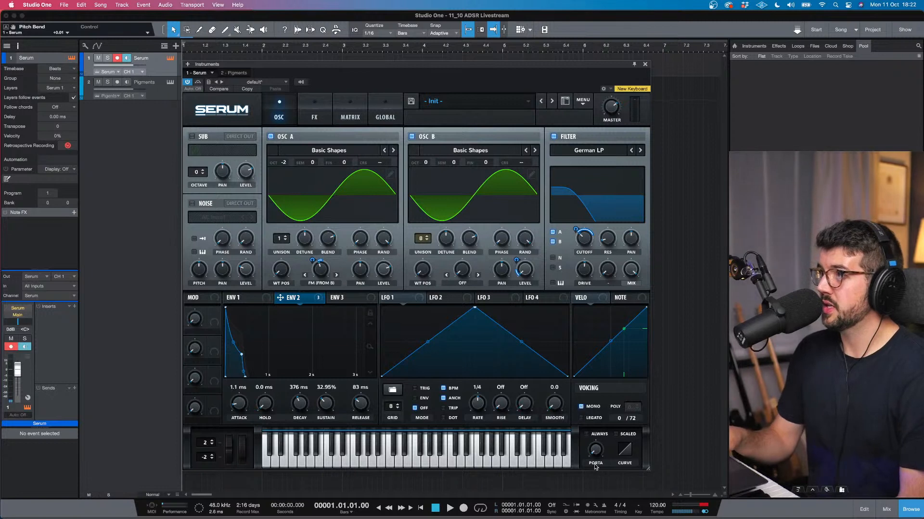
{"action": "left_click", "coordinate": [586, 435]}
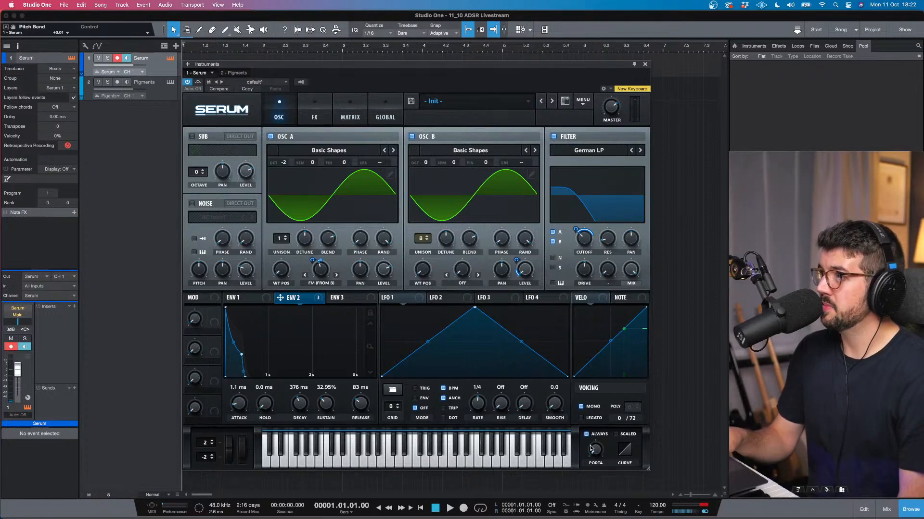
{"action": "left_click_drag", "start_coordinate": [591, 448], "coordinate": [596, 433]}
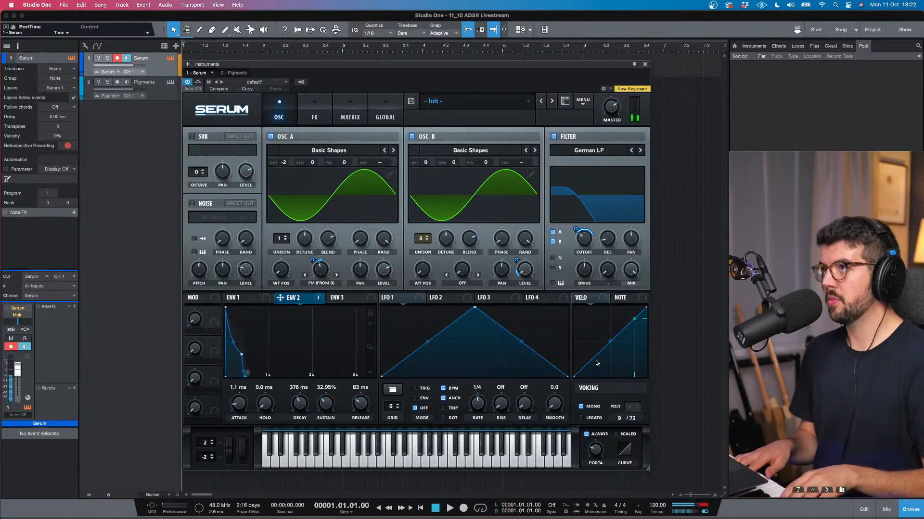
{"action": "mouse_move", "coordinate": [596, 454]}
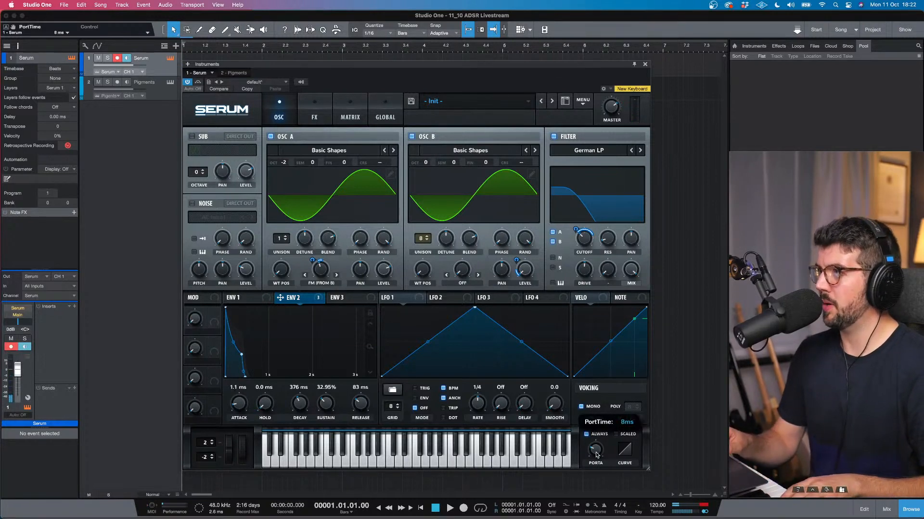
{"action": "left_click_drag", "start_coordinate": [596, 455], "coordinate": [596, 453]}
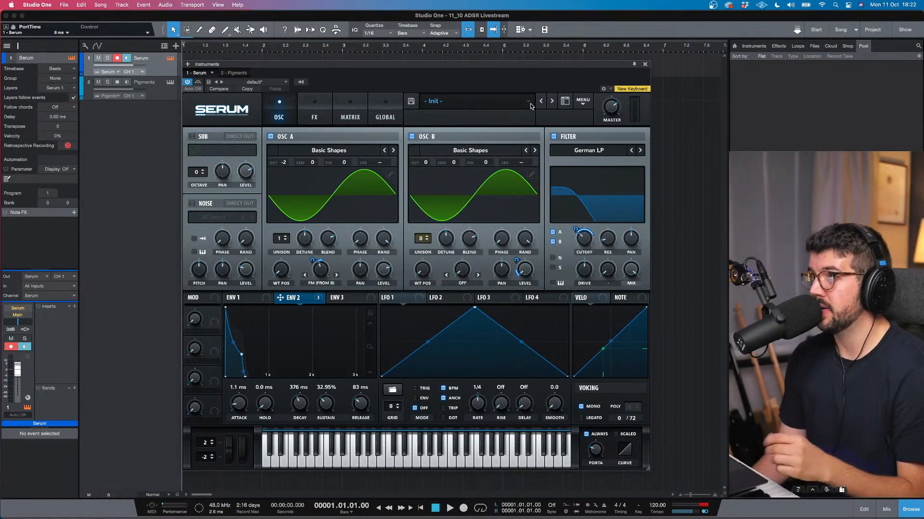
{"action": "left_click", "coordinate": [581, 103]}
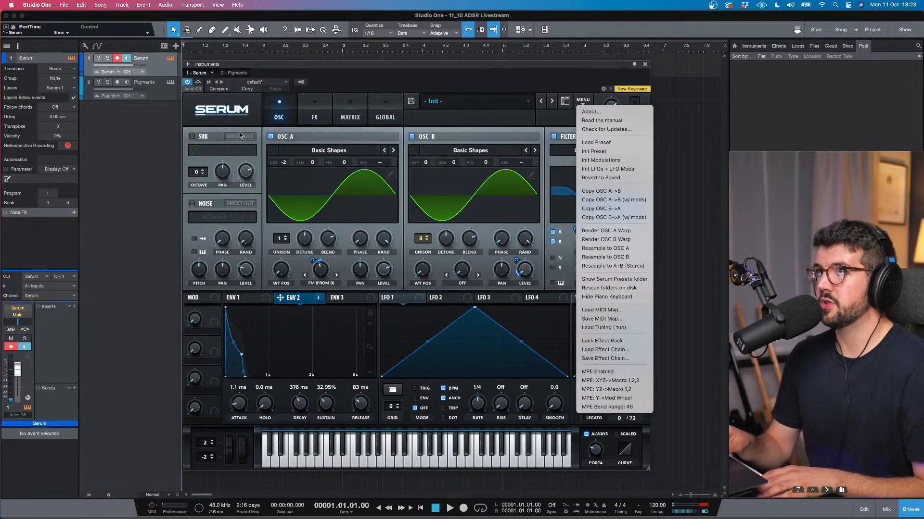
{"action": "left_click", "coordinate": [203, 137]}
{"action": "left_click", "coordinate": [198, 137]}
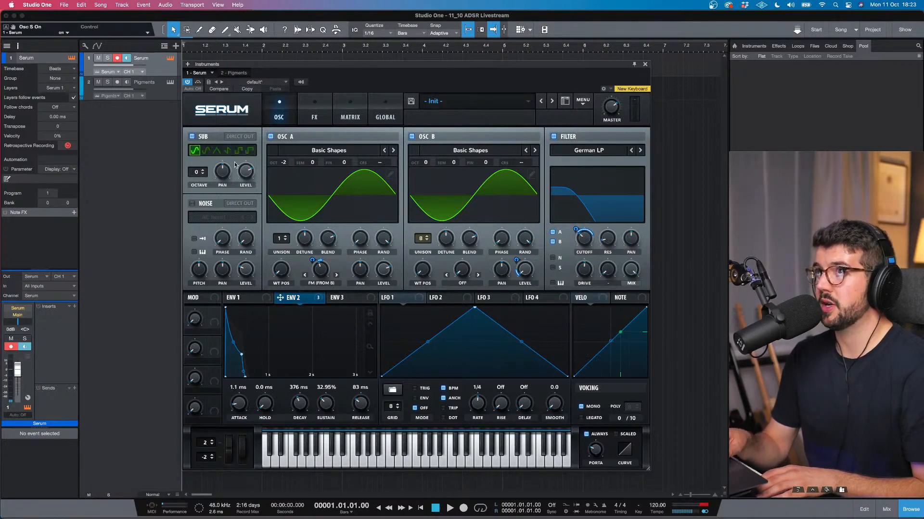
{"action": "left_click", "coordinate": [192, 137]}
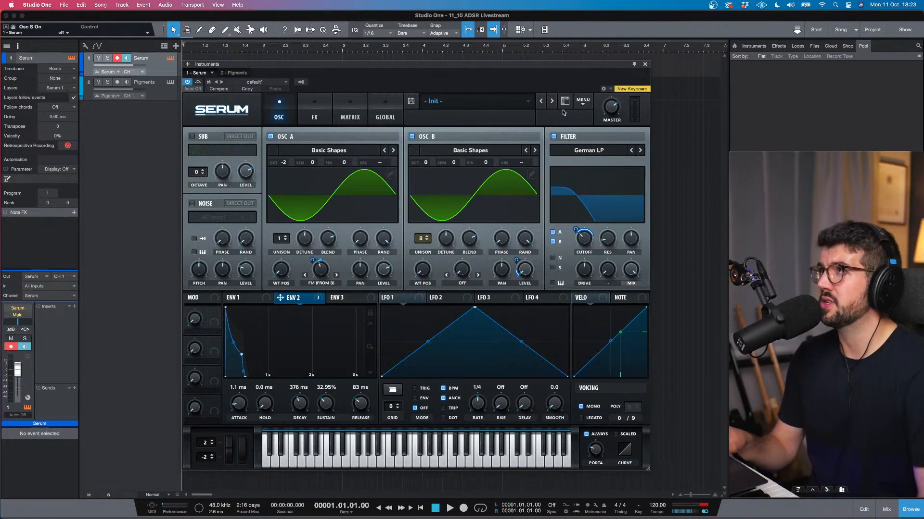
Initialize the preset to start a new patch
{"action": "left_click", "coordinate": [585, 104]}
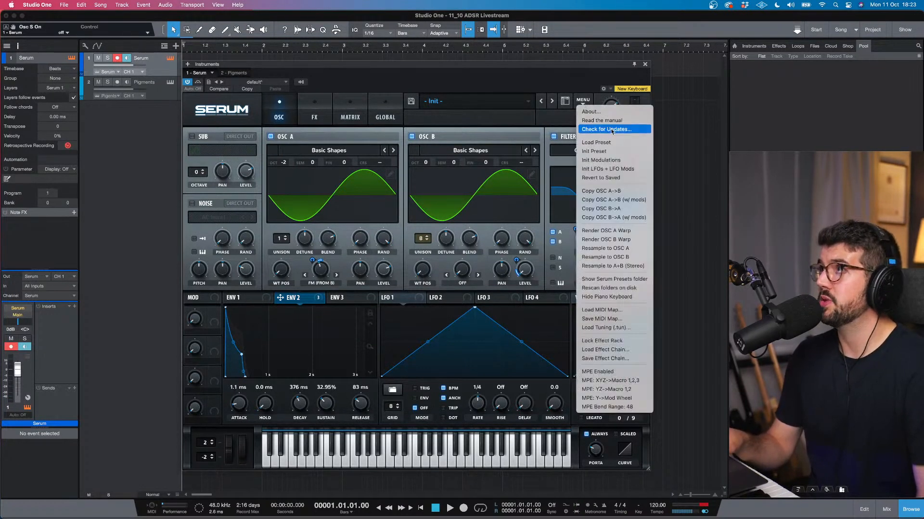
{"action": "left_click", "coordinate": [619, 152]}
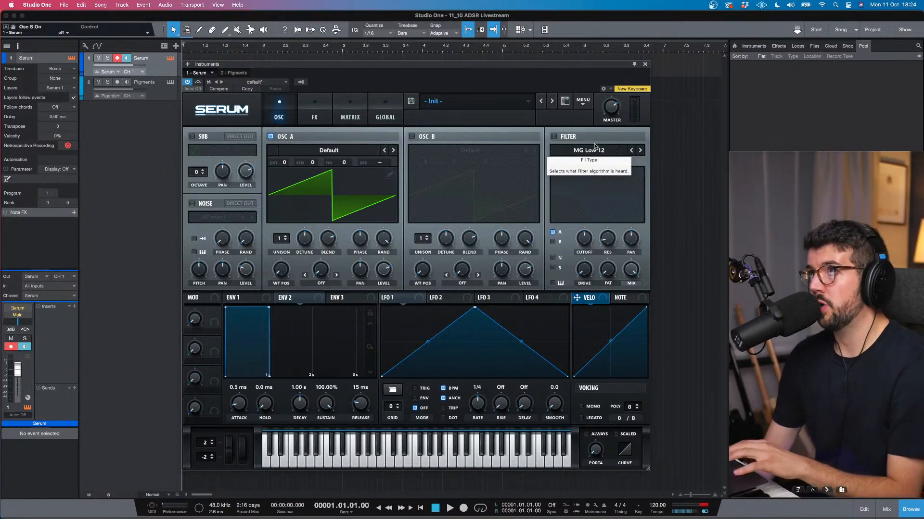
Load the Basic Shapes analog wavetable into oscillator A and set its octave to -2
{"action": "left_click", "coordinate": [345, 151]}
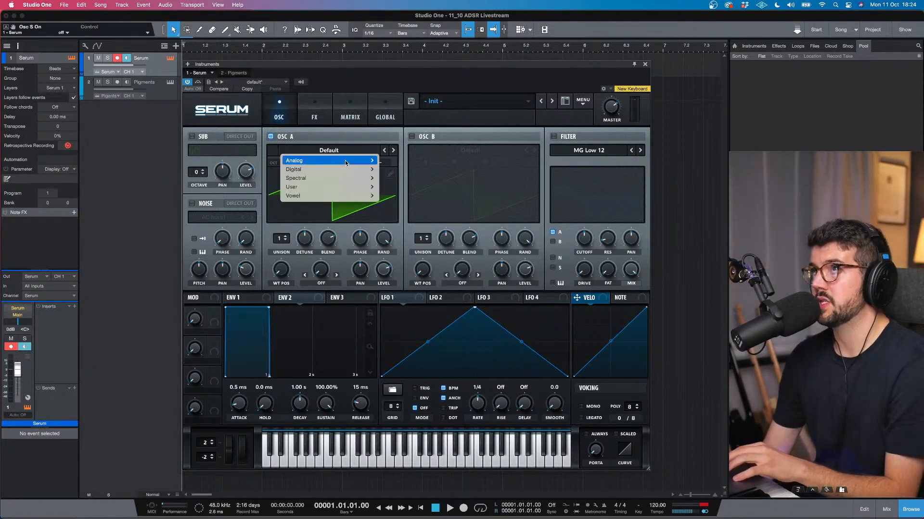
{"action": "mouse_move", "coordinate": [345, 160]}
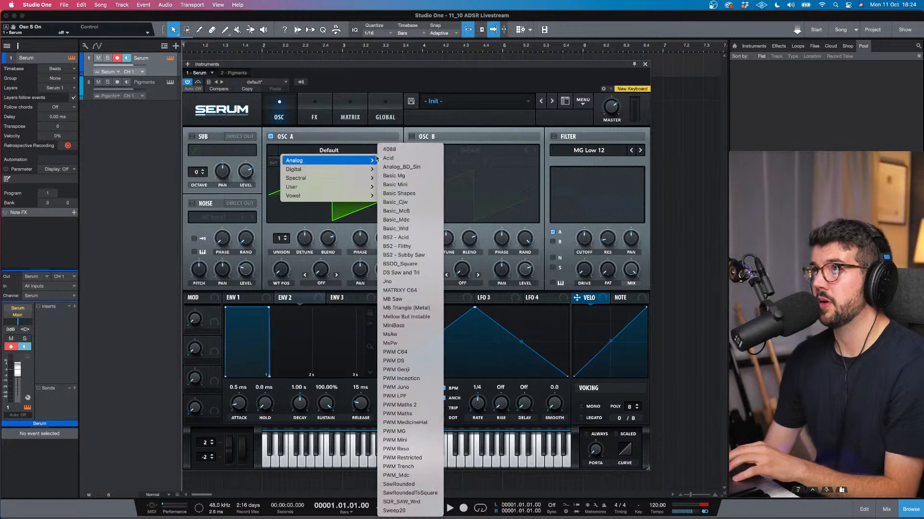
{"action": "left_click", "coordinate": [409, 167]}
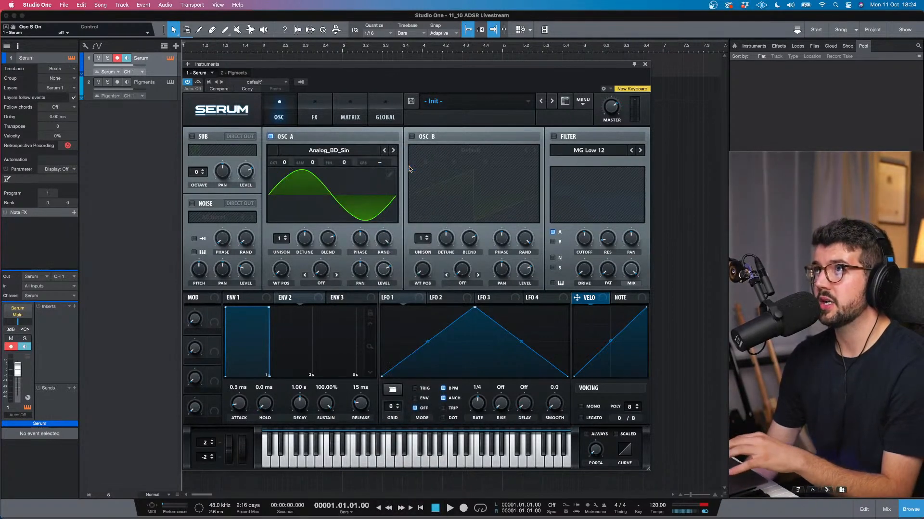
{"action": "left_click", "coordinate": [367, 152]}
{"action": "mouse_move", "coordinate": [369, 160]}
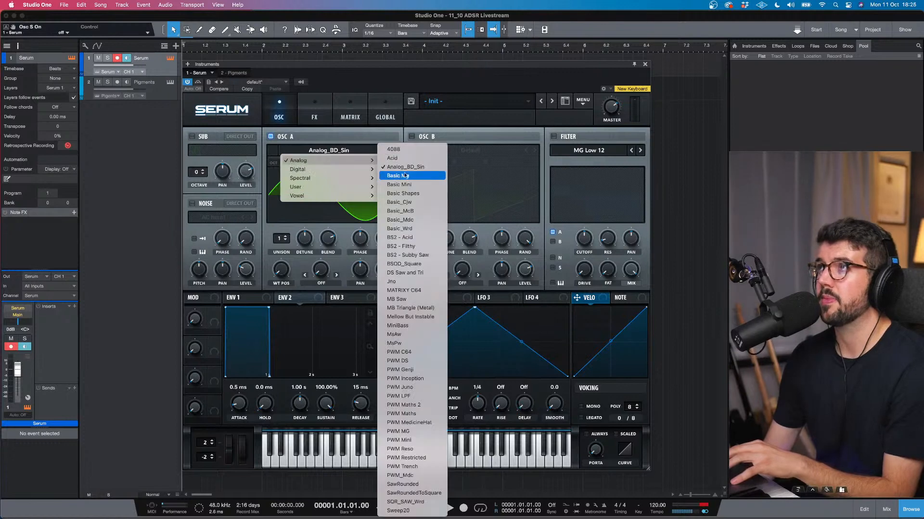
{"action": "left_click", "coordinate": [406, 193]}
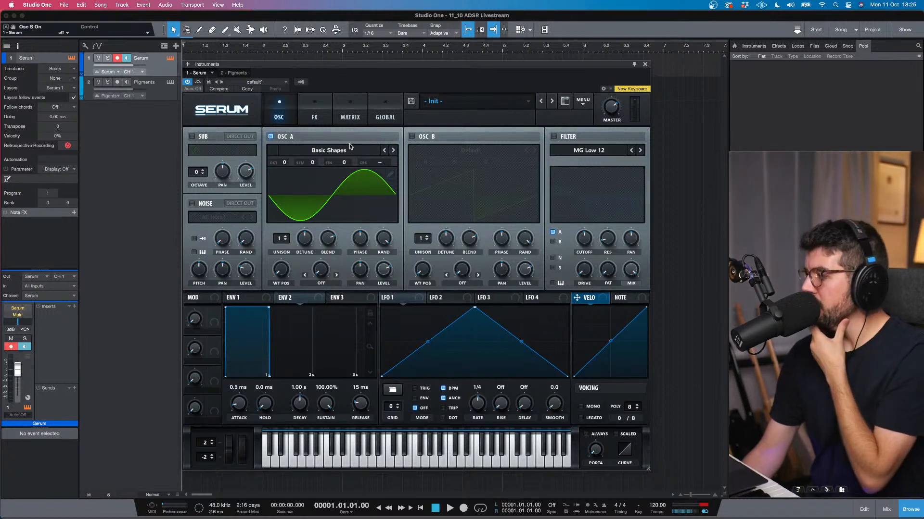
{"action": "left_click_drag", "start_coordinate": [283, 162], "coordinate": [281, 172]}
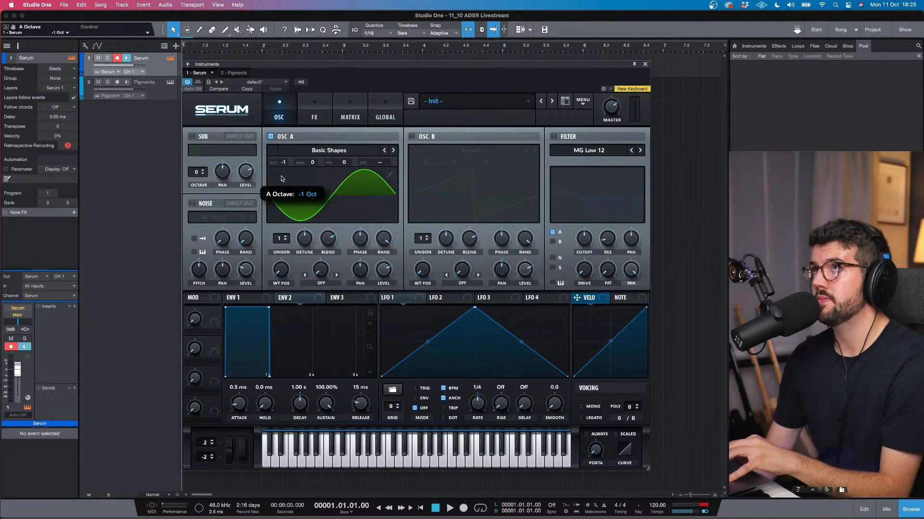
{"action": "left_click_drag", "start_coordinate": [285, 195], "coordinate": [283, 195]}
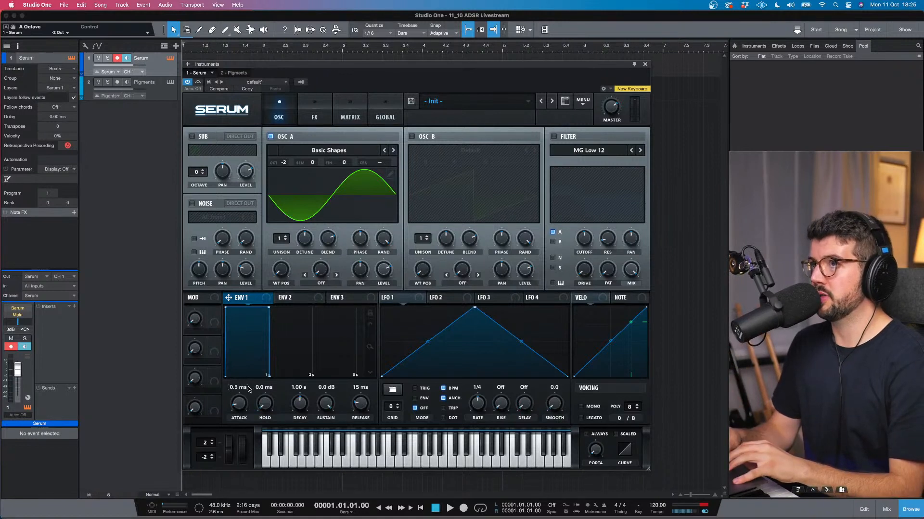
Set envelope 1's attack to 4.1 ms and release to 390 ms, and switch the voicing to mono
{"action": "mouse_move", "coordinate": [244, 407]}
{"action": "left_click_drag", "start_coordinate": [244, 407], "coordinate": [243, 403]}
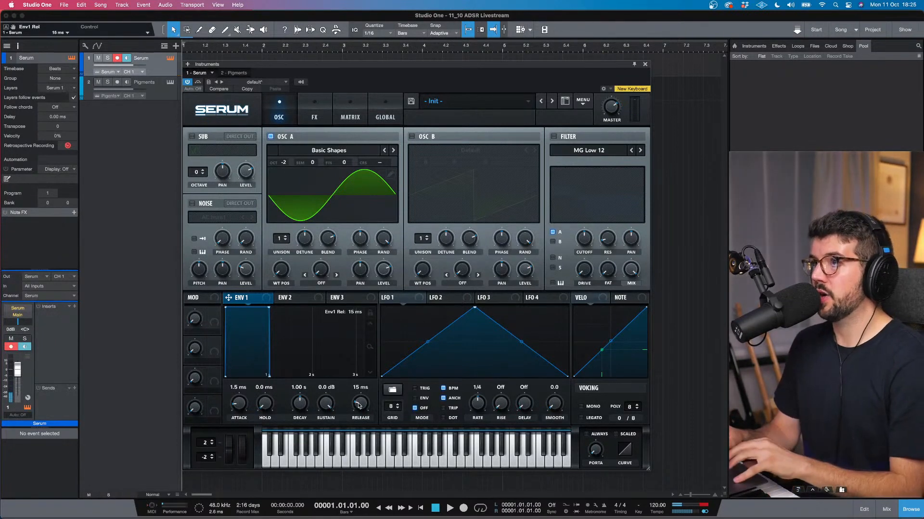
{"action": "mouse_move", "coordinate": [360, 404]}
{"action": "left_mouse_down"}
{"action": "mouse_move", "coordinate": [359, 388]}
{"action": "mouse_move", "coordinate": [362, 409]}
{"action": "left_mouse_up"}
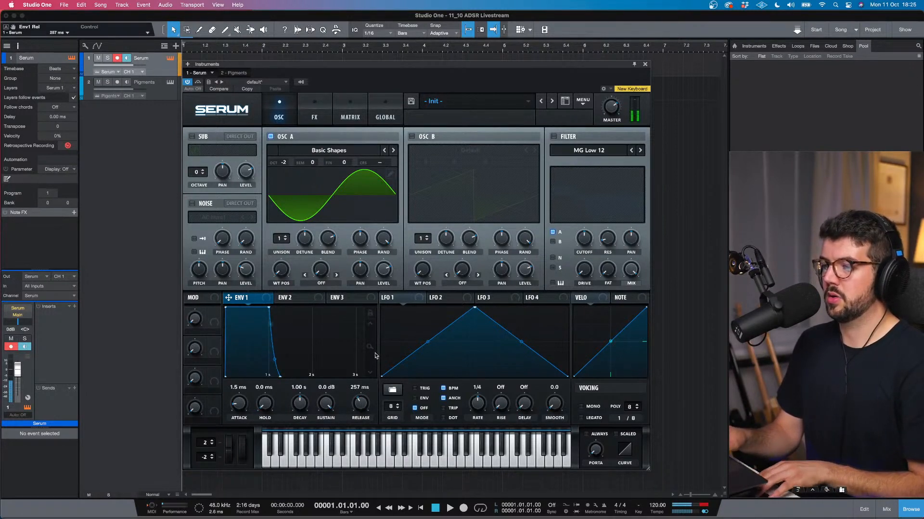
{"action": "mouse_move", "coordinate": [364, 404]}
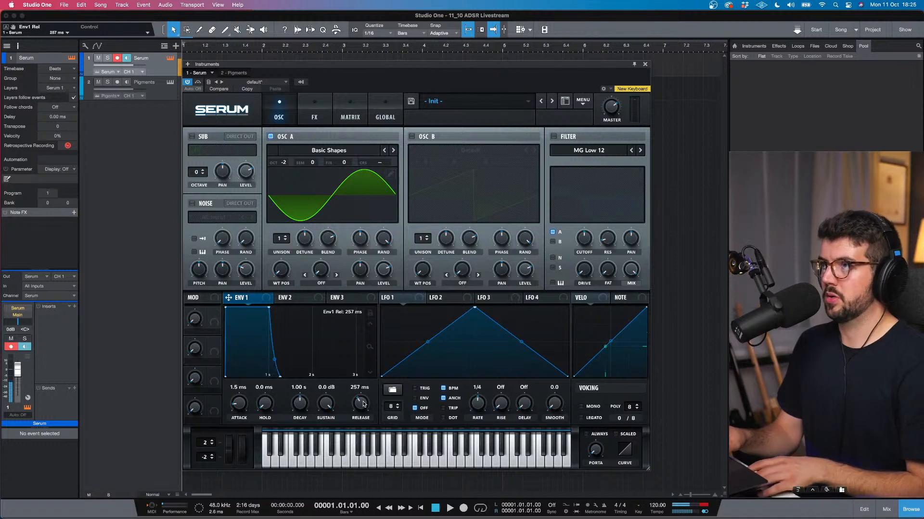
{"action": "left_click_drag", "start_coordinate": [364, 404], "coordinate": [364, 402]}
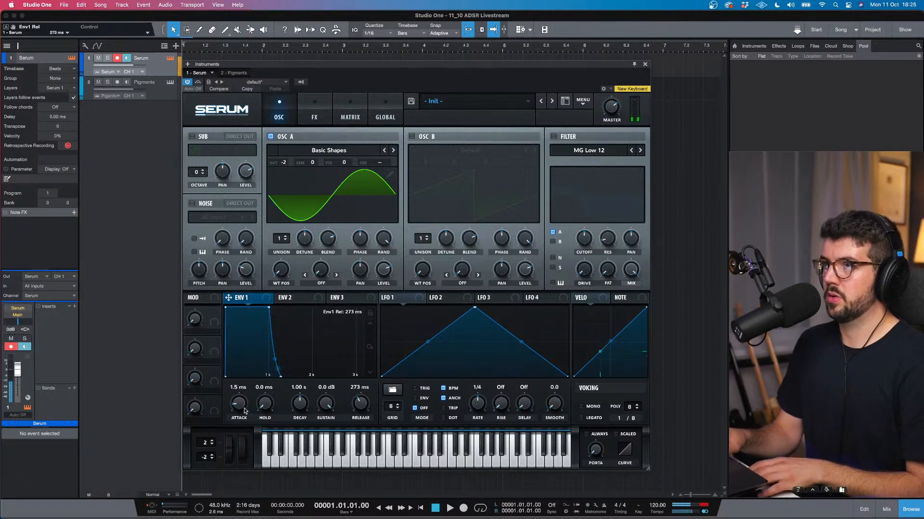
{"action": "left_click_drag", "start_coordinate": [245, 410], "coordinate": [242, 407]}
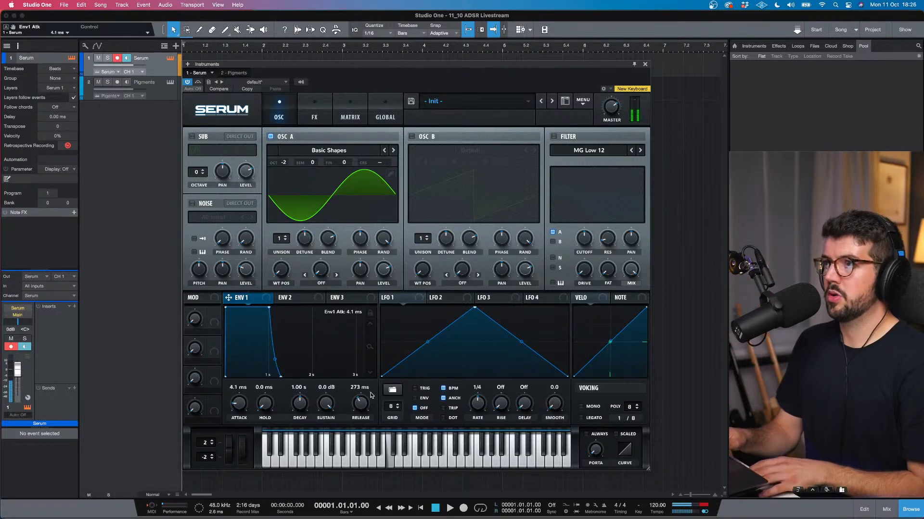
{"action": "left_click_drag", "start_coordinate": [365, 404], "coordinate": [362, 402]}
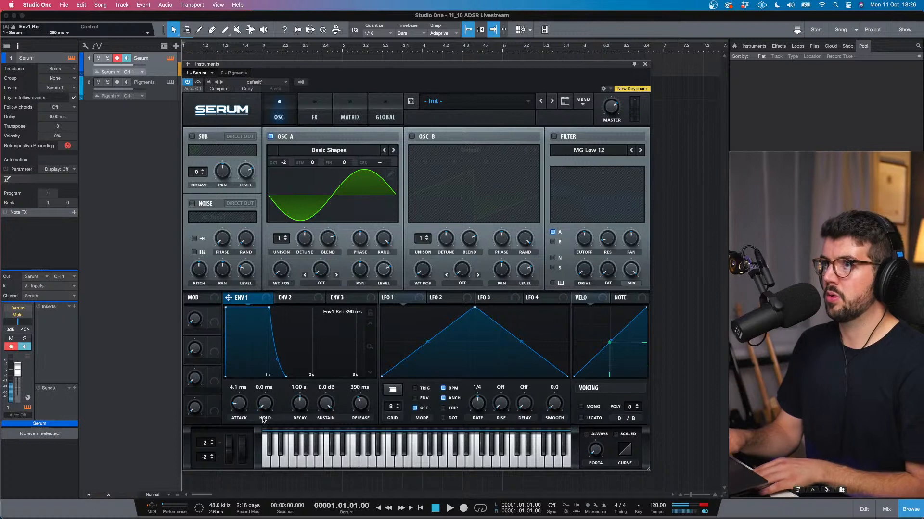
{"action": "left_click_drag", "start_coordinate": [244, 408], "coordinate": [244, 407]}
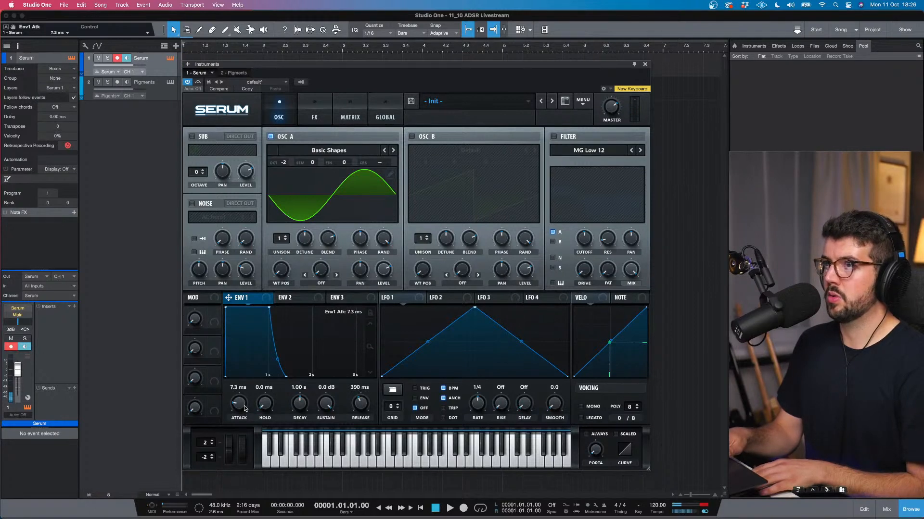
{"action": "left_click", "coordinate": [581, 407]}
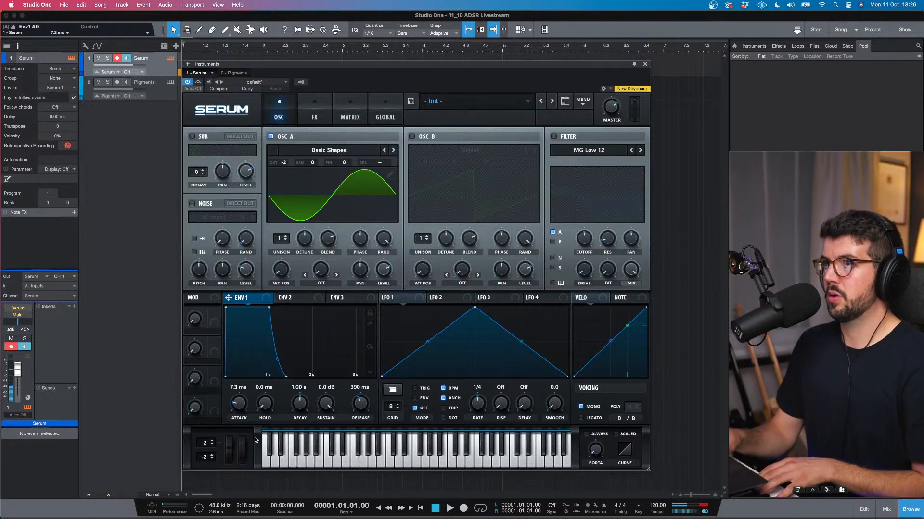
{"action": "left_click_drag", "start_coordinate": [243, 411], "coordinate": [241, 410]}
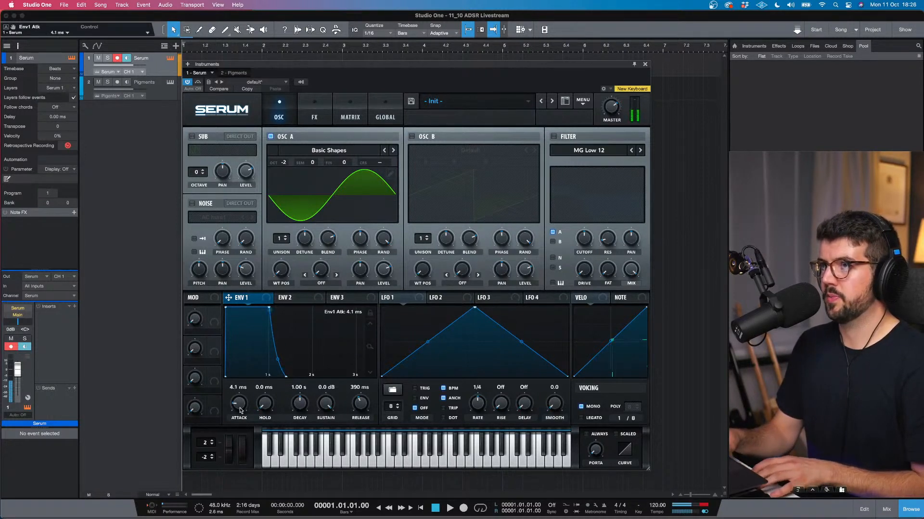
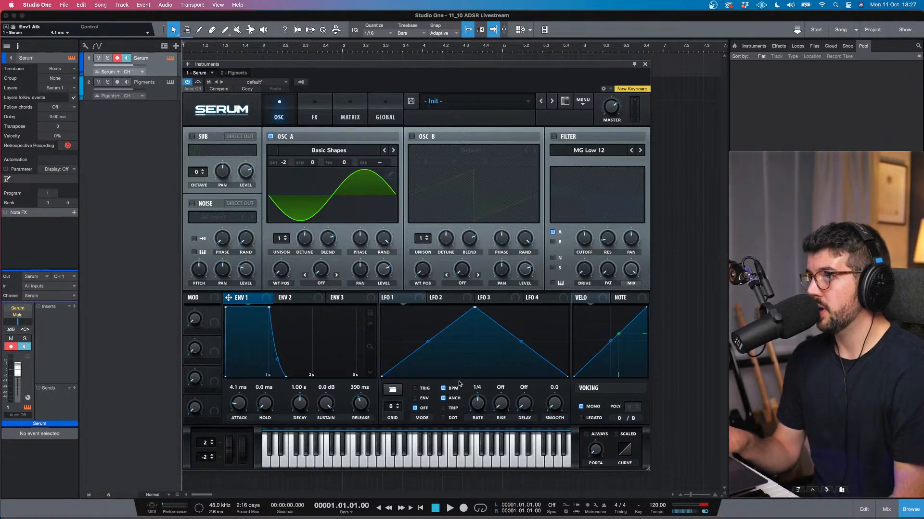
Turn off LFO 1's BPM sync, set it to envelope mode, and shape it as a steep exponential decay from maximum to zero
{"action": "left_click", "coordinate": [443, 389]}
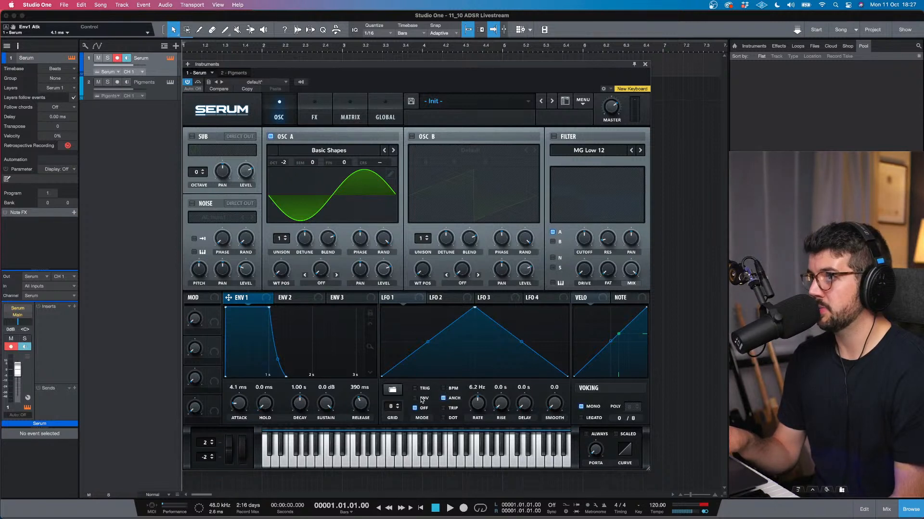
{"action": "left_click_drag", "start_coordinate": [474, 308], "coordinate": [381, 300]}
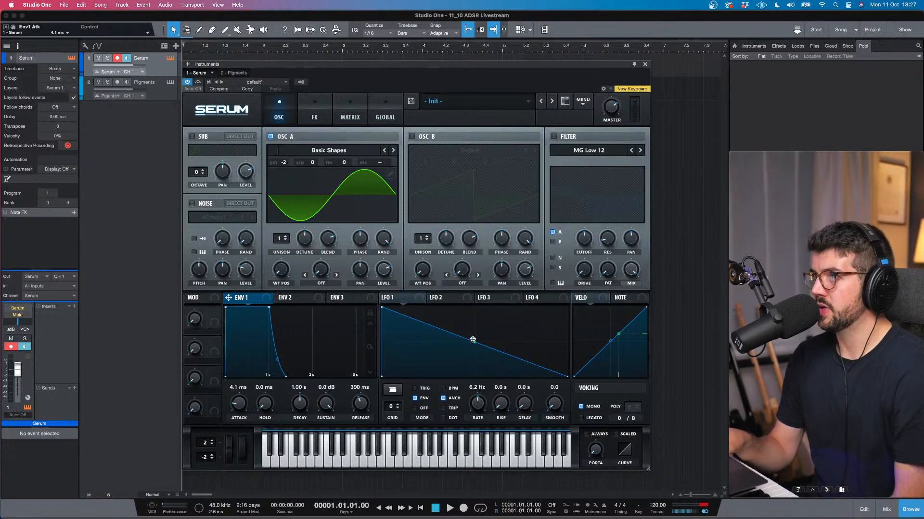
{"action": "left_click_drag", "start_coordinate": [474, 342], "coordinate": [429, 374]}
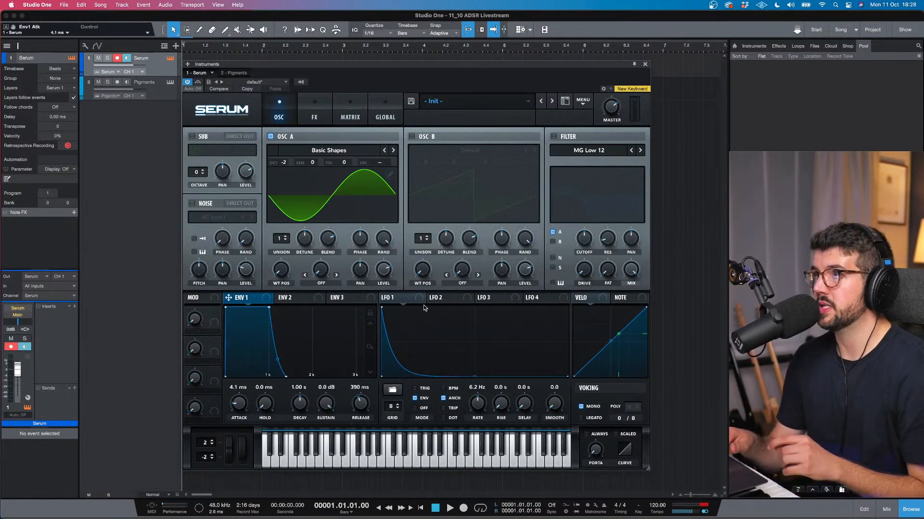
Assign LFO 1 to oscillator A's coarse pitch with a modulation amount of 16, and set the LFO rate to 0.9 Hz
{"action": "left_click_drag", "start_coordinate": [417, 299], "coordinate": [394, 163]}
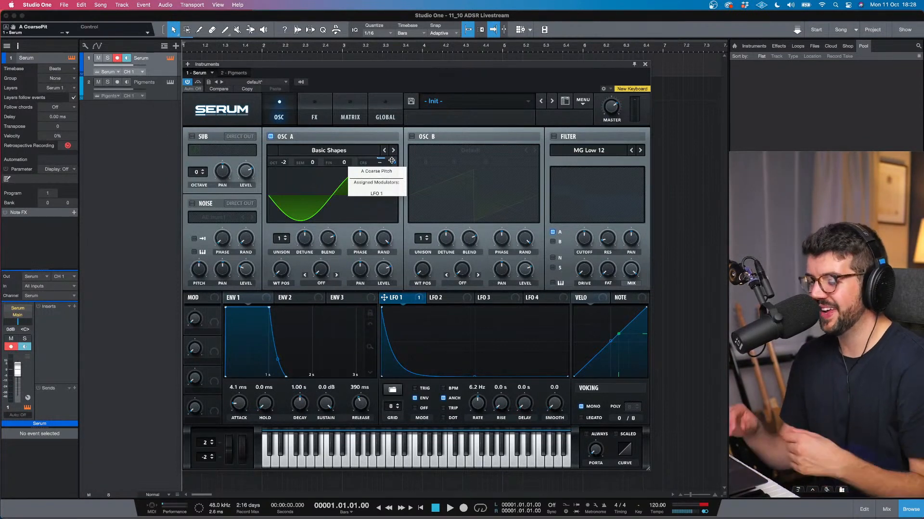
{"action": "left_click_drag", "start_coordinate": [392, 161], "coordinate": [390, 166]}
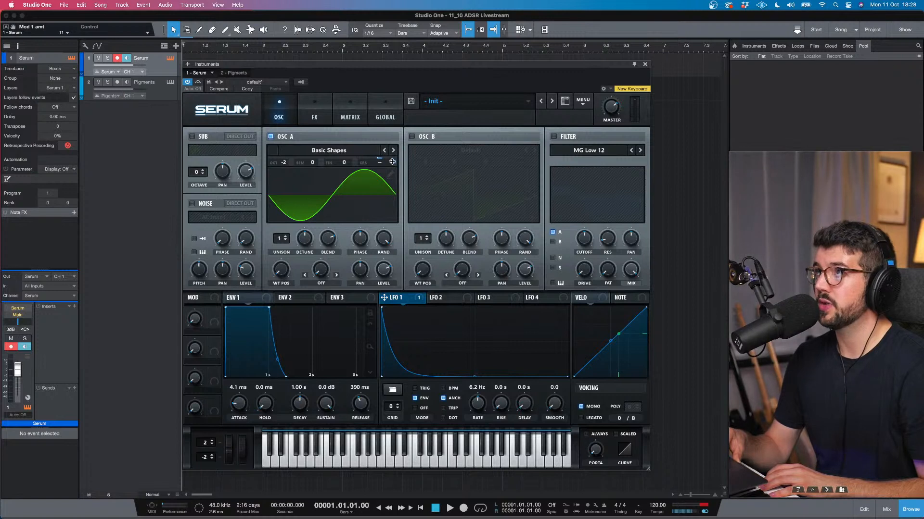
{"action": "left_click_drag", "start_coordinate": [392, 162], "coordinate": [394, 170]}
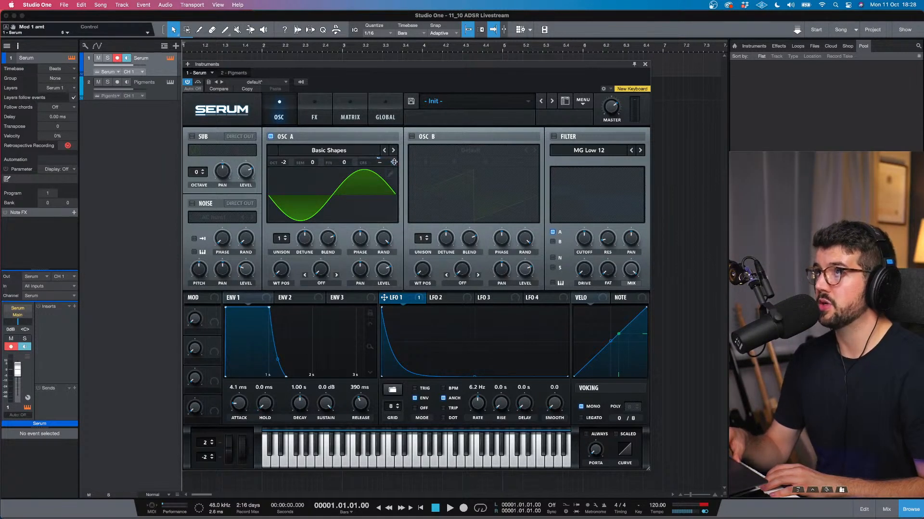
{"action": "left_click", "coordinate": [394, 162]}
{"action": "mouse_move", "coordinate": [394, 162]}
{"action": "left_mouse_down"}
{"action": "mouse_move", "coordinate": [393, 129]}
{"action": "mouse_move", "coordinate": [390, 149]}
{"action": "left_mouse_up"}
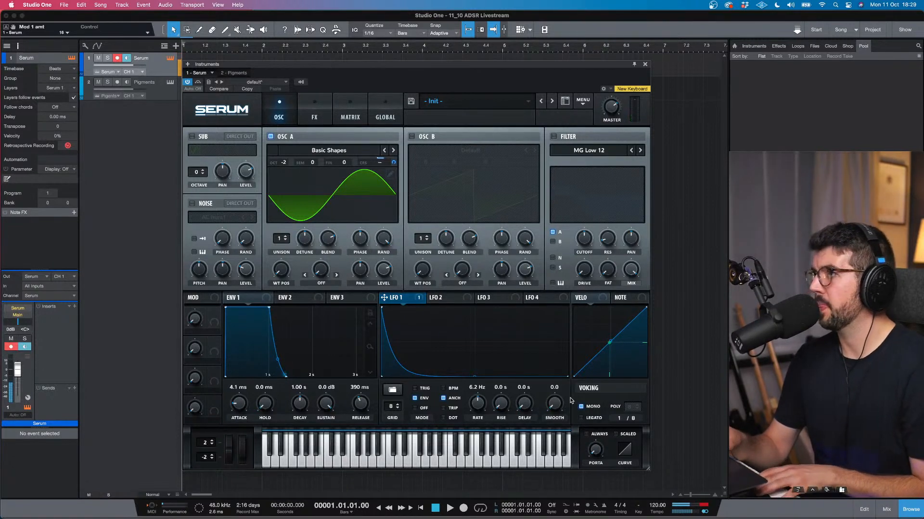
{"action": "left_click_drag", "start_coordinate": [483, 405], "coordinate": [477, 416]}
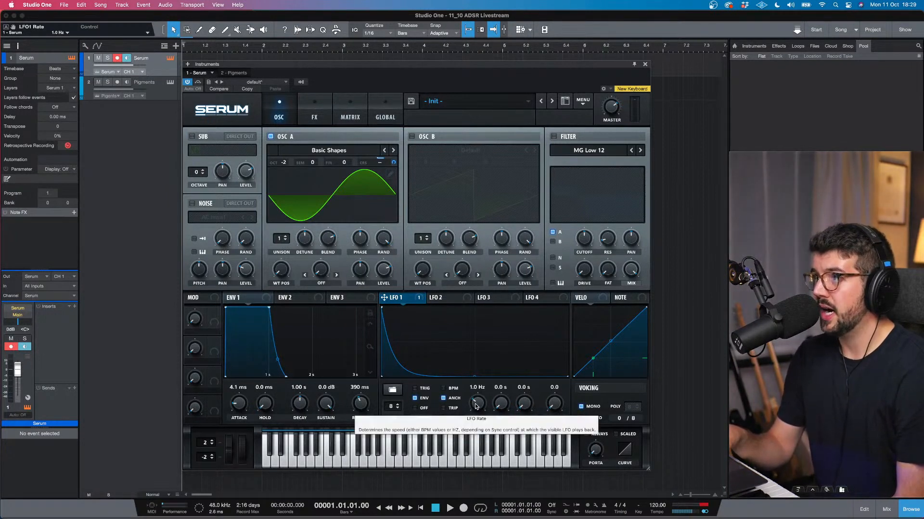
{"action": "left_click_drag", "start_coordinate": [477, 406], "coordinate": [477, 407]}
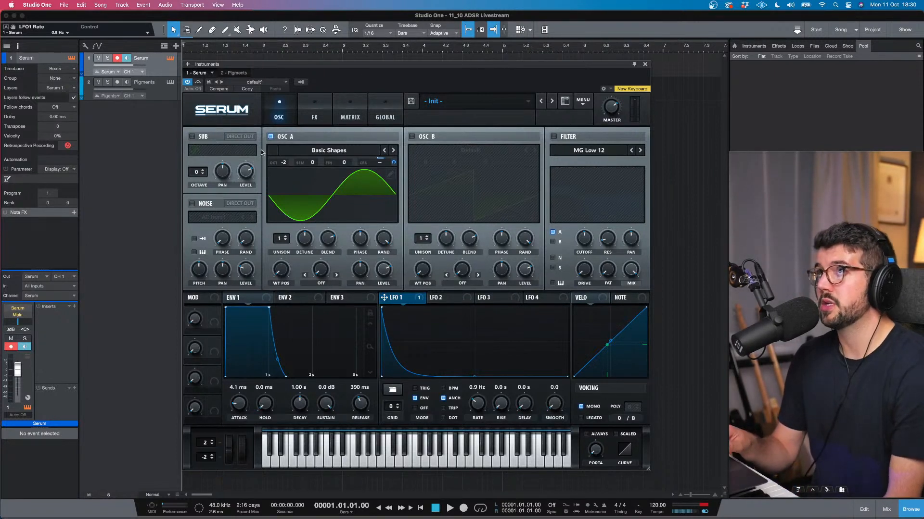
With oscillator A off, load the XF_KikAtk_08 kick attack into the noise oscillator as a one-shot and raise its level to about 73%
{"action": "left_click", "coordinate": [270, 137]}
{"action": "left_click", "coordinate": [192, 203]}
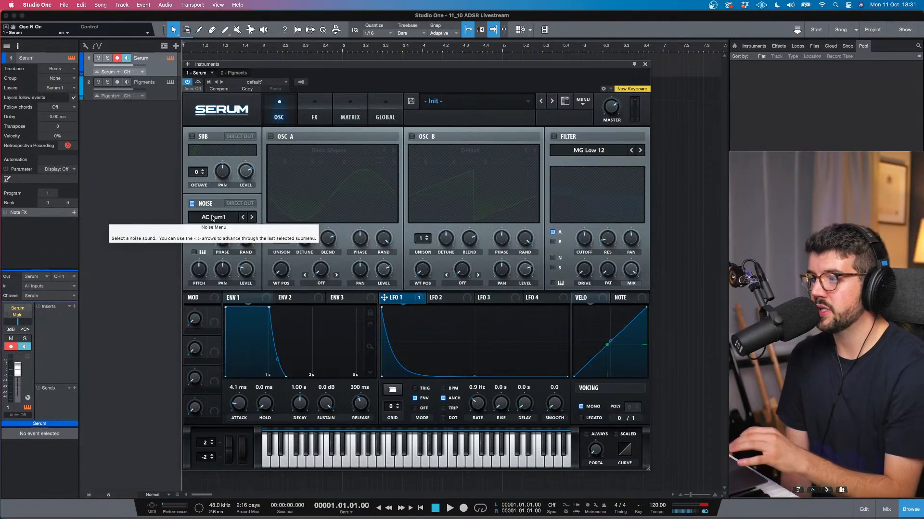
{"action": "left_click", "coordinate": [214, 218]}
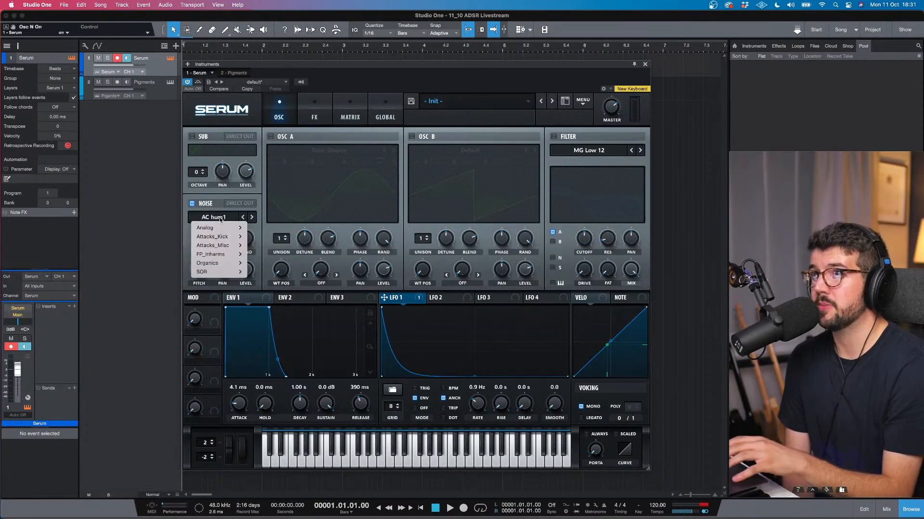
{"action": "mouse_move", "coordinate": [231, 237]}
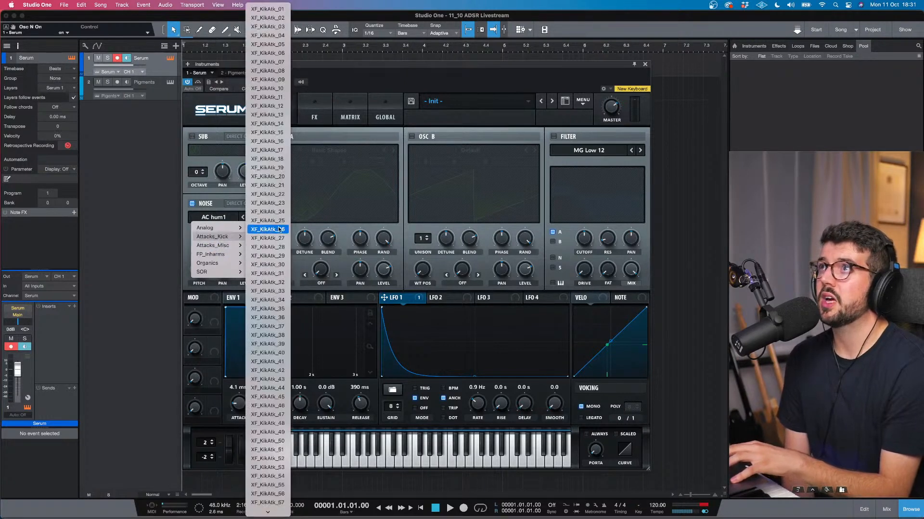
{"action": "left_click", "coordinate": [268, 71]}
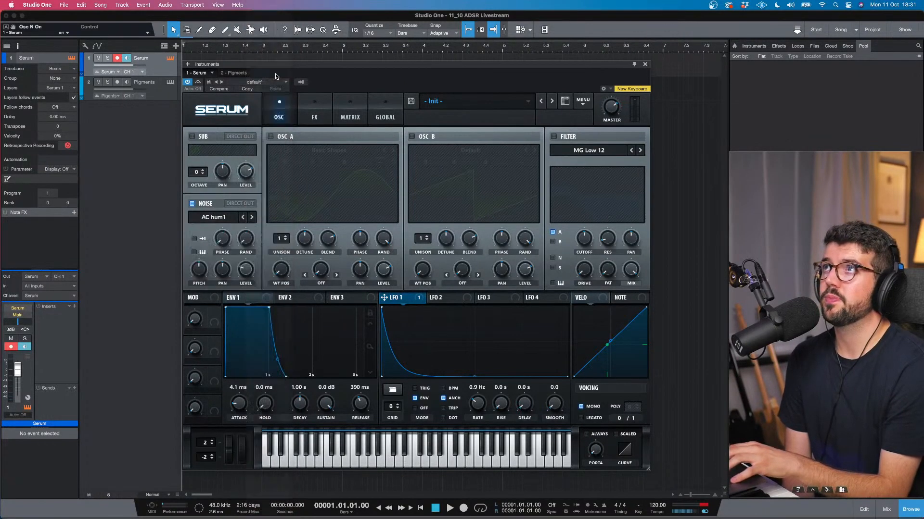
{"action": "left_click", "coordinate": [195, 239]}
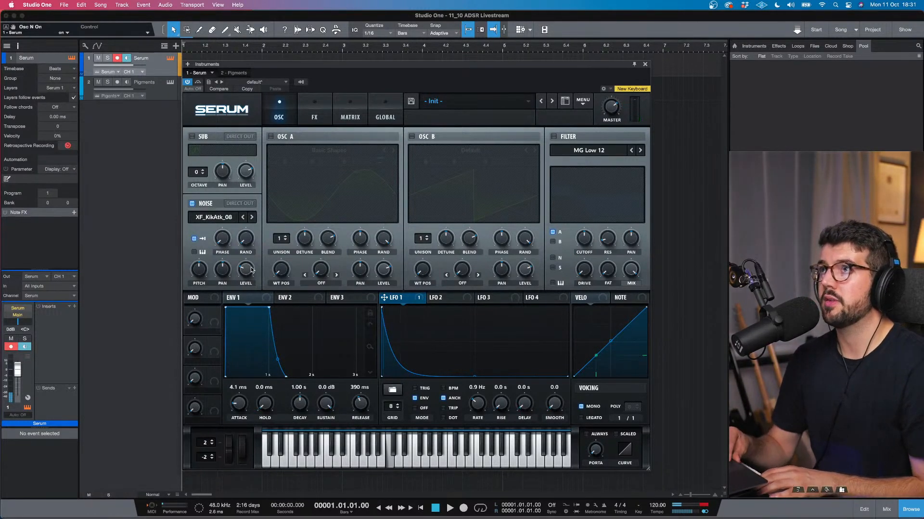
{"action": "left_click_drag", "start_coordinate": [250, 262], "coordinate": [258, 234]}
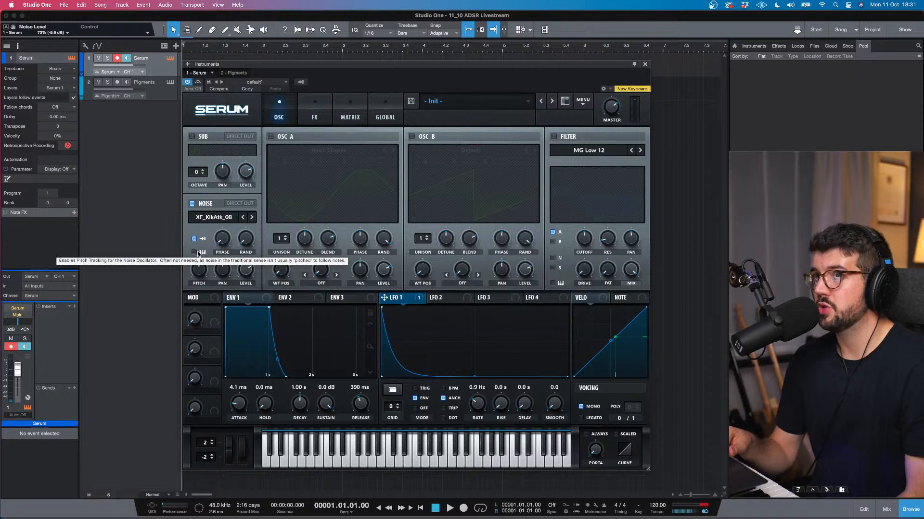
Turn oscillator A back on and try the XF_KikAtk_06 noise sample at a level of about 64%
{"action": "left_click", "coordinate": [270, 136]}
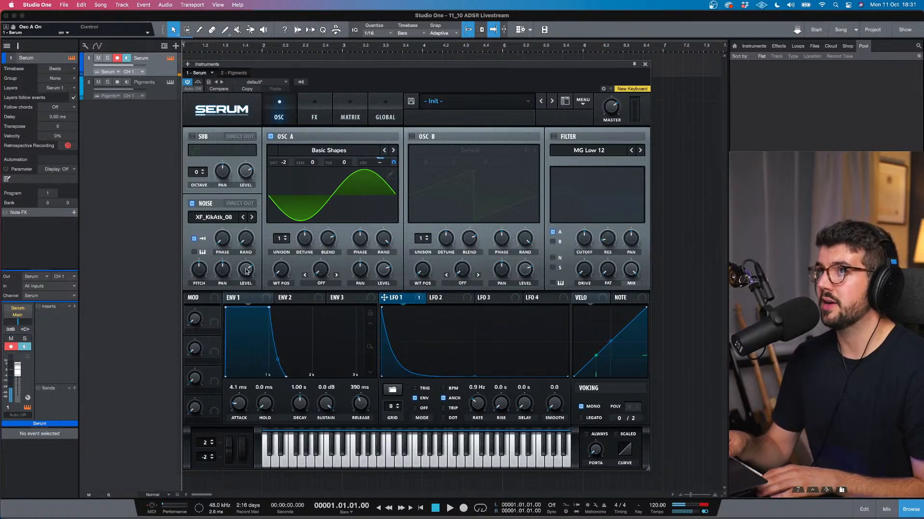
{"action": "mouse_move", "coordinate": [246, 272]}
{"action": "left_mouse_down"}
{"action": "mouse_move", "coordinate": [244, 300]}
{"action": "mouse_move", "coordinate": [245, 289]}
{"action": "left_mouse_up"}
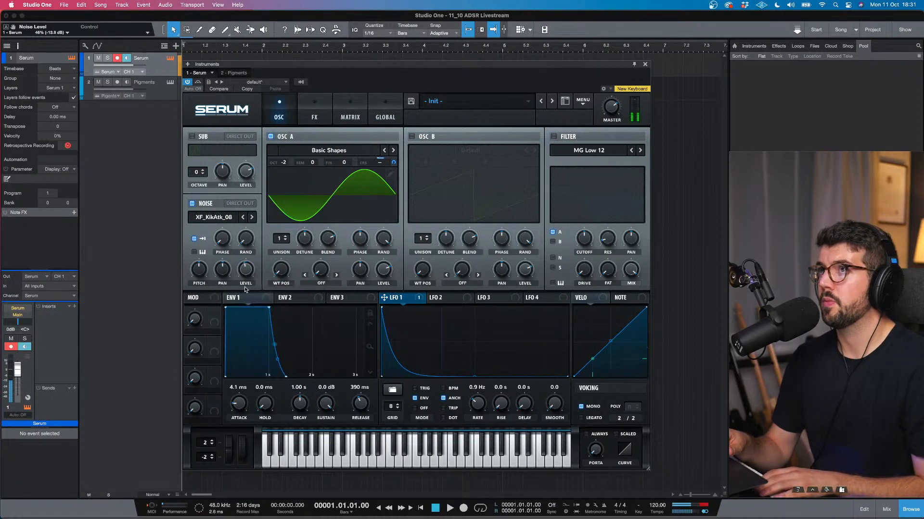
{"action": "left_click", "coordinate": [243, 218]}
{"action": "left_click", "coordinate": [243, 218]}
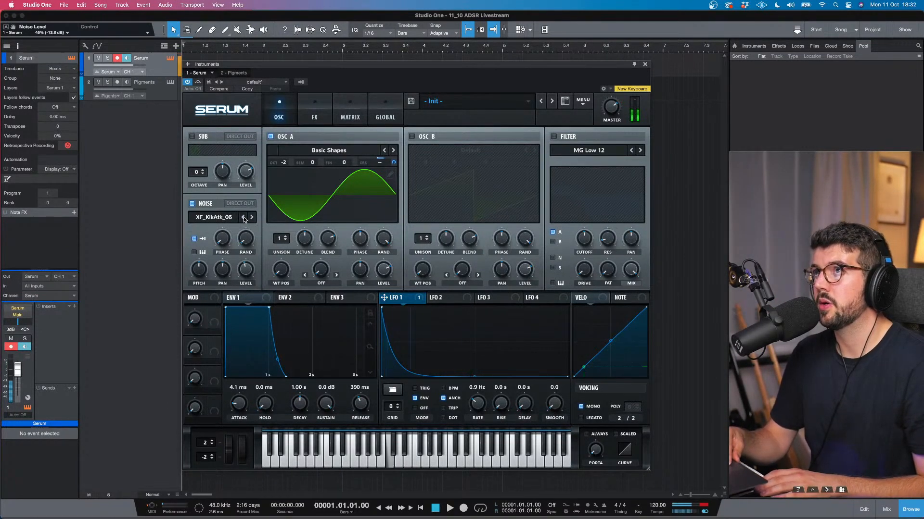
{"action": "left_click_drag", "start_coordinate": [246, 268], "coordinate": [249, 259]}
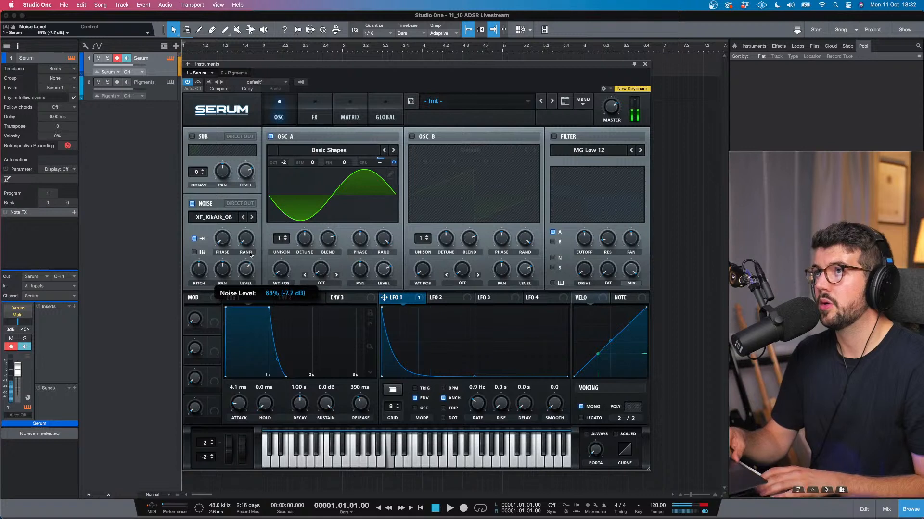
Audition further kick attacks, settle on XF_KikAtk_12 as the noise sample, and set its level to about 60%
{"action": "left_click", "coordinate": [250, 218]}
{"action": "left_click", "coordinate": [250, 217]}
{"action": "left_click", "coordinate": [250, 218]}
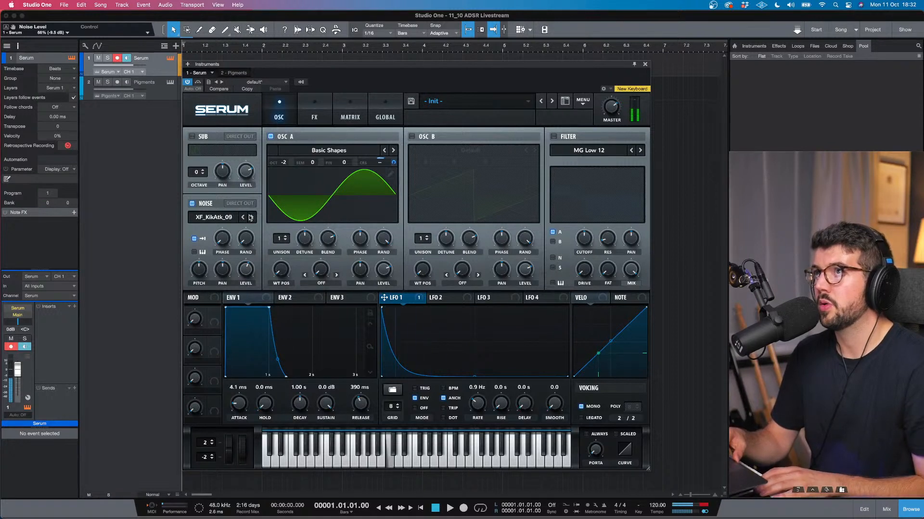
{"action": "left_click", "coordinate": [250, 217]}
{"action": "left_click", "coordinate": [250, 218]}
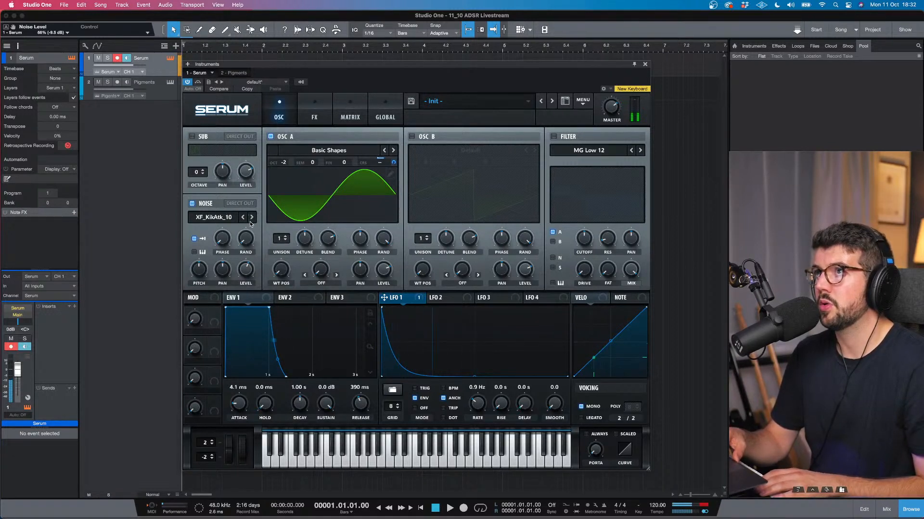
{"action": "left_click", "coordinate": [250, 217]}
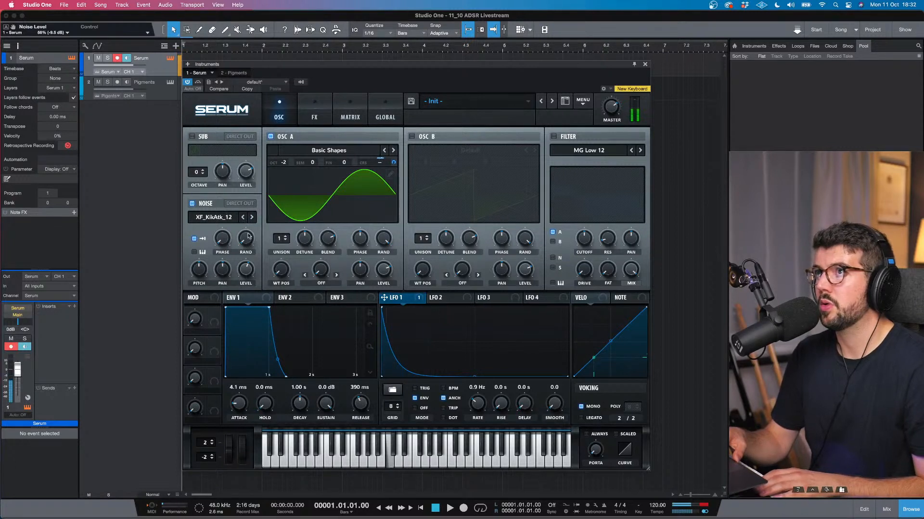
{"action": "left_click_drag", "start_coordinate": [251, 266], "coordinate": [250, 262]}
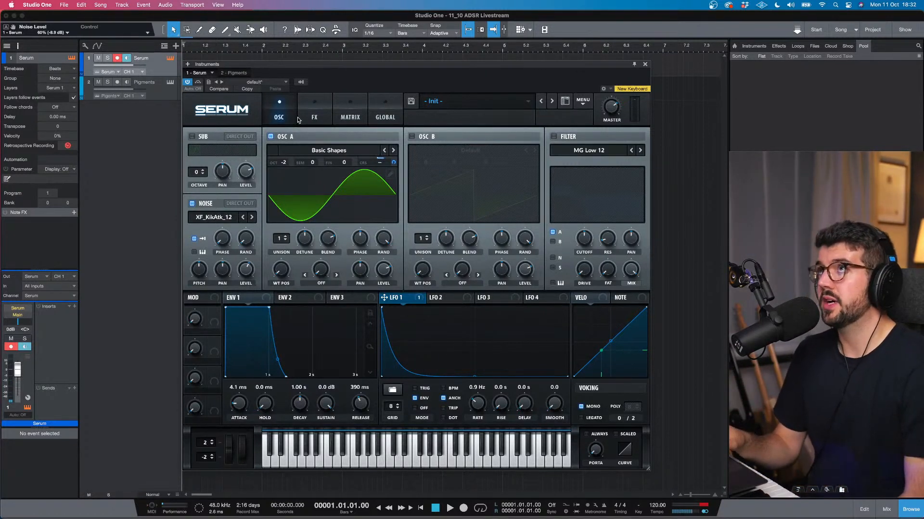
Enable the distortion effect and set its mode to Tube
{"action": "left_click", "coordinate": [310, 117]}
{"action": "left_click", "coordinate": [196, 154]}
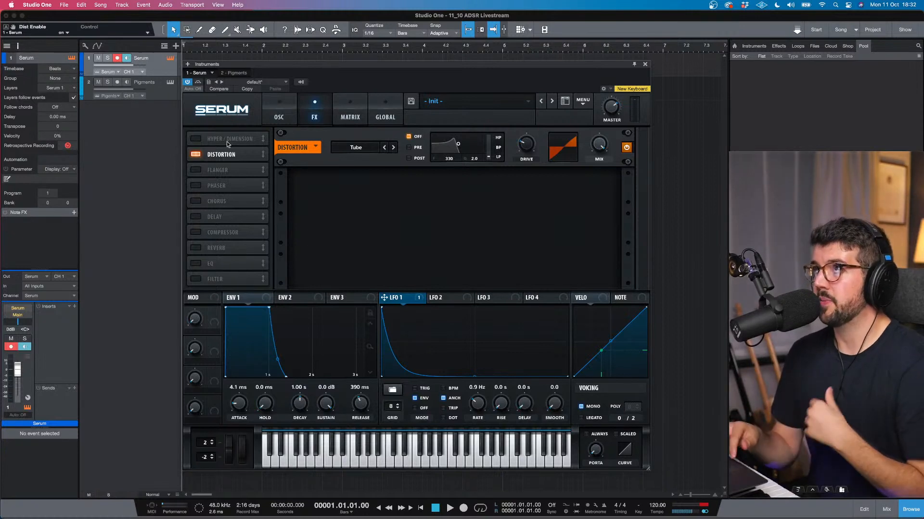
{"action": "left_click", "coordinate": [358, 147]}
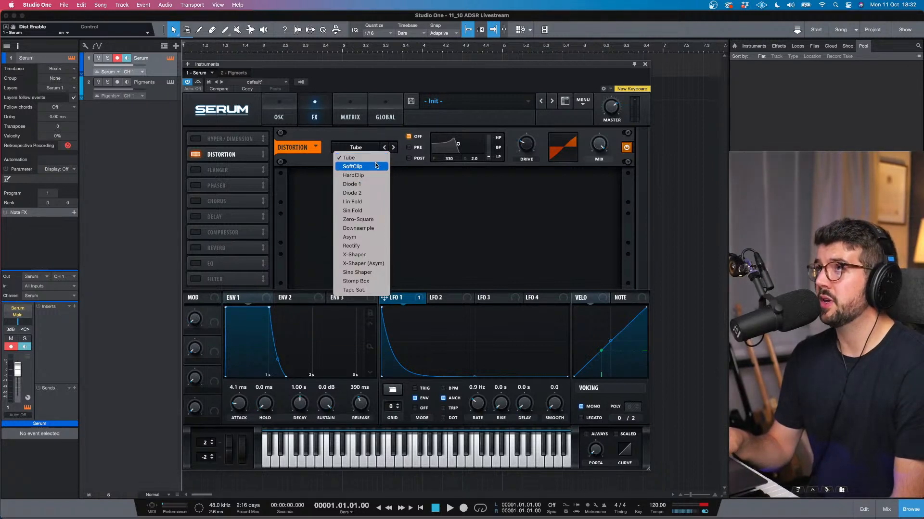
{"action": "left_click", "coordinate": [374, 160]}
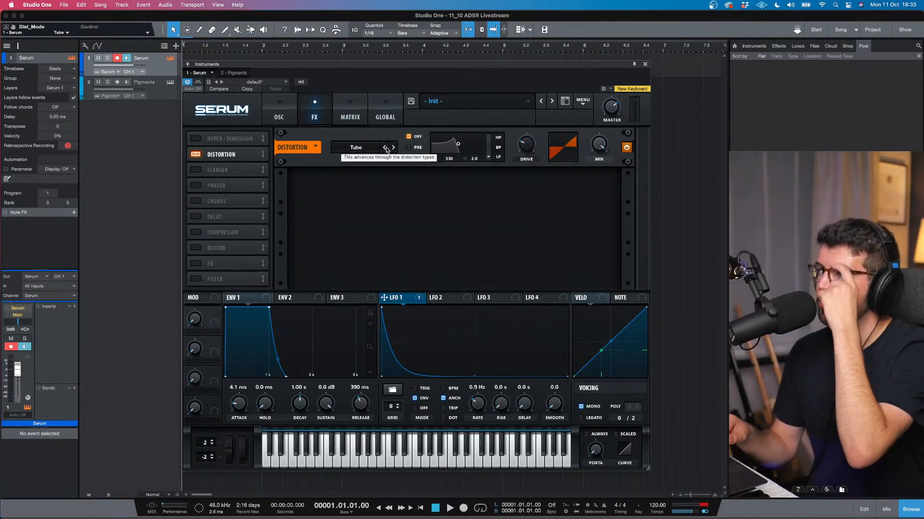
Give the distortion a low-pass filter at about 1506 Hz with a Q of 0.2, placed post distortion
{"action": "left_click", "coordinate": [422, 149]}
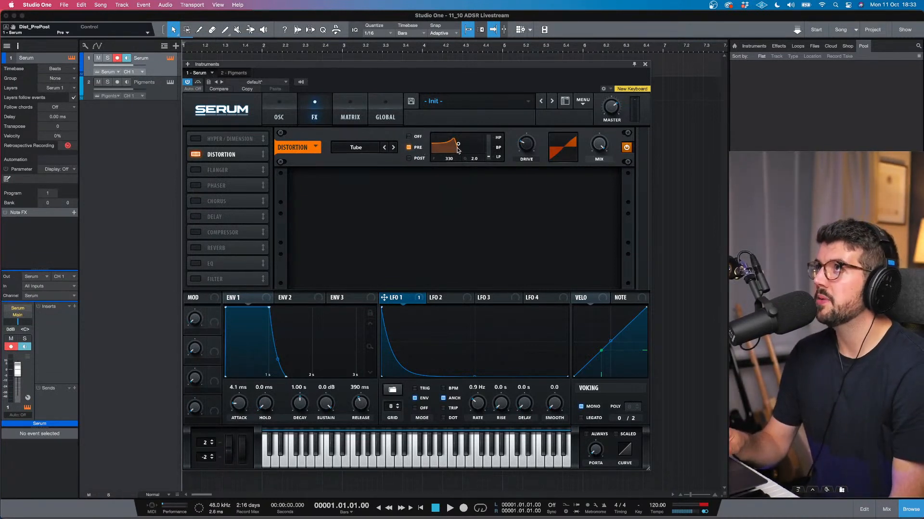
{"action": "left_click_drag", "start_coordinate": [457, 149], "coordinate": [469, 153]}
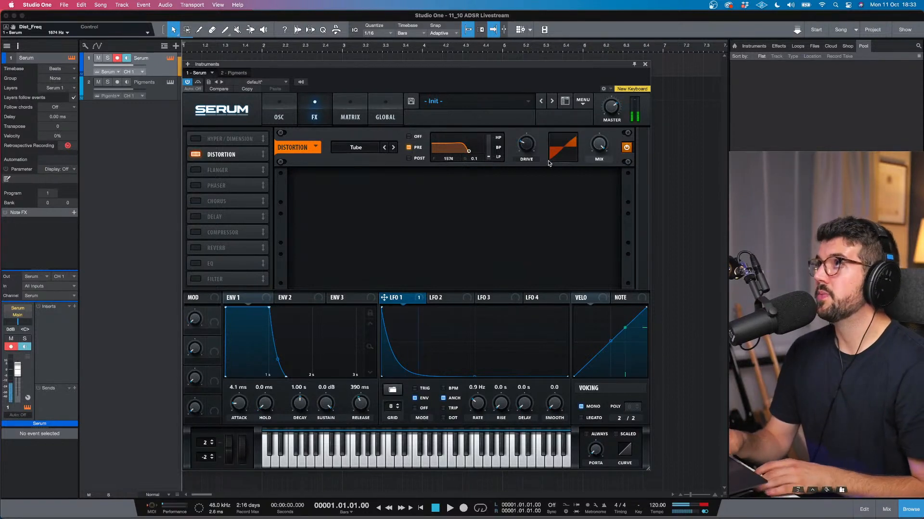
{"action": "mouse_move", "coordinate": [468, 151]}
{"action": "left_mouse_down"}
{"action": "mouse_move", "coordinate": [450, 154]}
{"action": "mouse_move", "coordinate": [468, 150]}
{"action": "left_mouse_up"}
{"action": "left_click", "coordinate": [419, 158]}
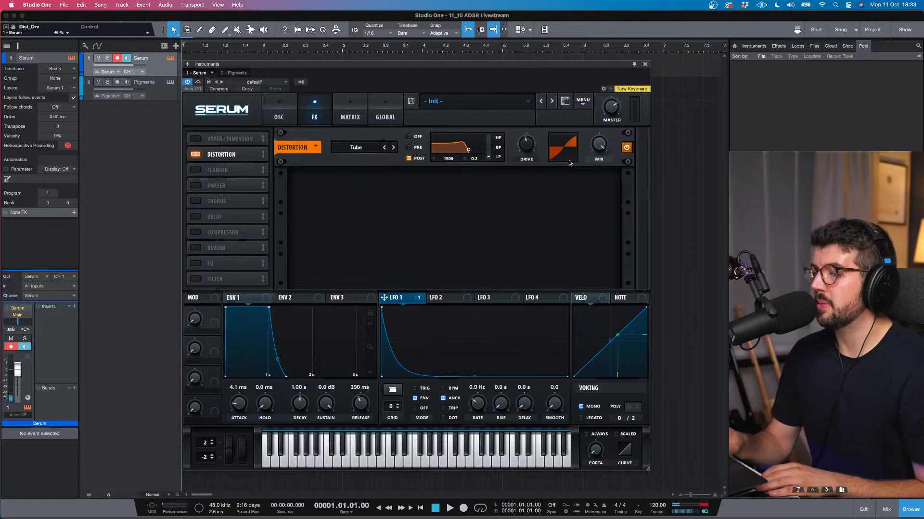
Raise the distortion drive to about 75% and set the master volume to about 81%
{"action": "left_click_drag", "start_coordinate": [529, 146], "coordinate": [530, 116]}
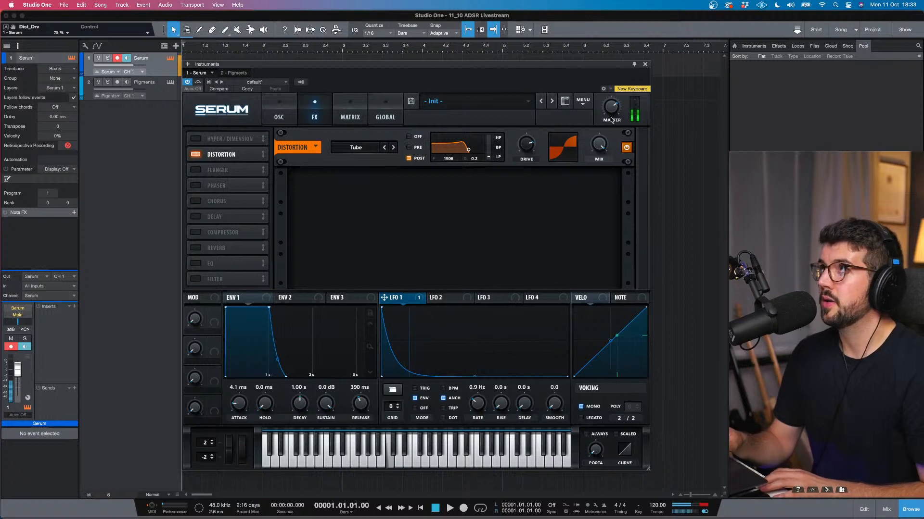
{"action": "left_click_drag", "start_coordinate": [611, 120], "coordinate": [608, 101]}
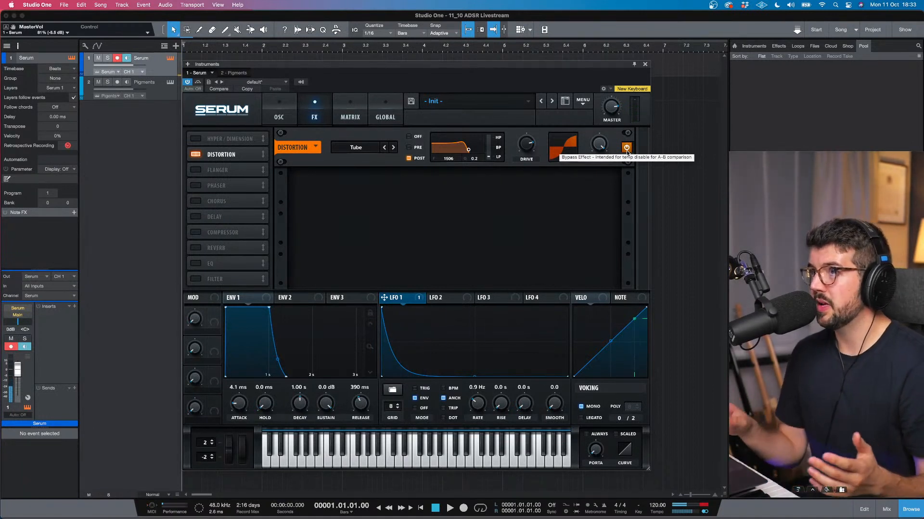
Set envelope 1's release to 646 ms and enable always-on portamento with a short glide time
{"action": "left_click_drag", "start_coordinate": [362, 417], "coordinate": [362, 406]}
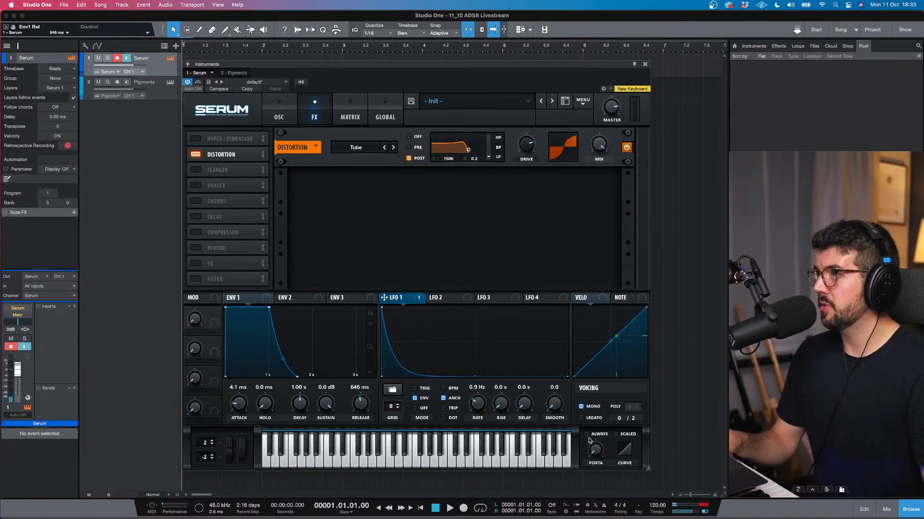
{"action": "left_click_drag", "start_coordinate": [594, 453], "coordinate": [597, 428]}
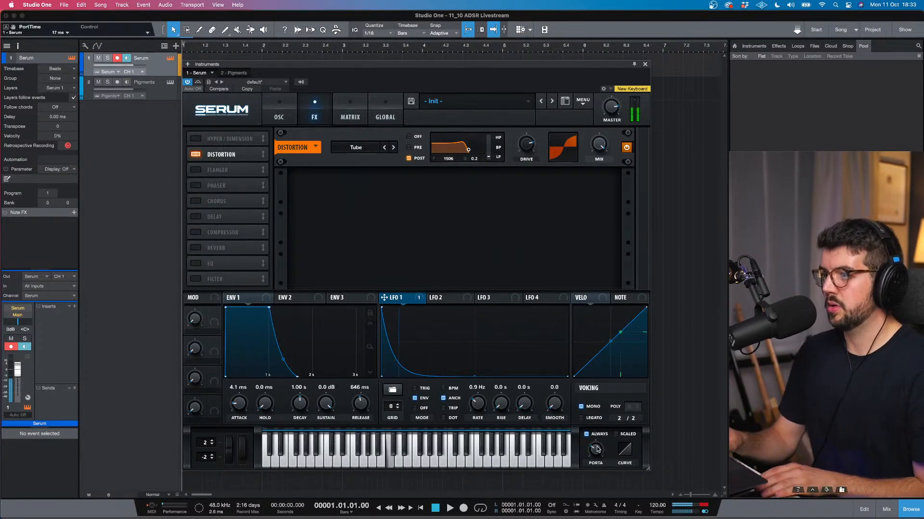
{"action": "scroll", "coordinate": [600, 447], "scroll_direction": "up", "scroll_amount": 2}
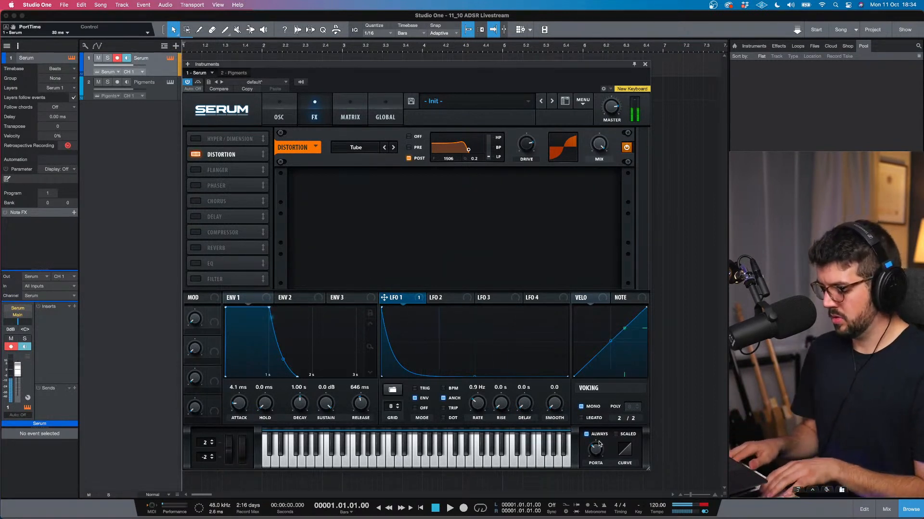
{"action": "scroll", "coordinate": [596, 453], "scroll_direction": "down", "scroll_amount": 1}
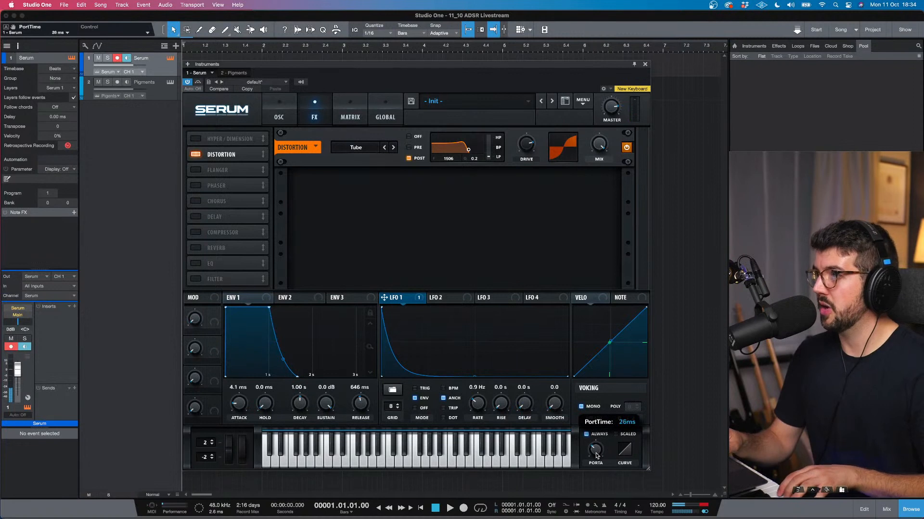
{"action": "left_click_drag", "start_coordinate": [596, 455], "coordinate": [597, 461]}
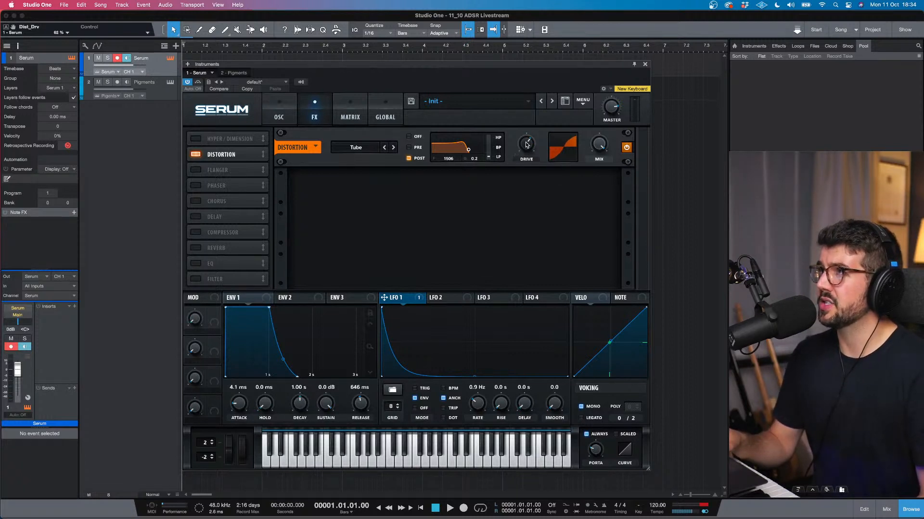
Set the distortion to Diode 1 with 37% drive, and lower its post filter cutoff to about 355 Hz
{"action": "mouse_move", "coordinate": [529, 143]}
{"action": "left_click_drag", "start_coordinate": [524, 156], "coordinate": [493, 161]}
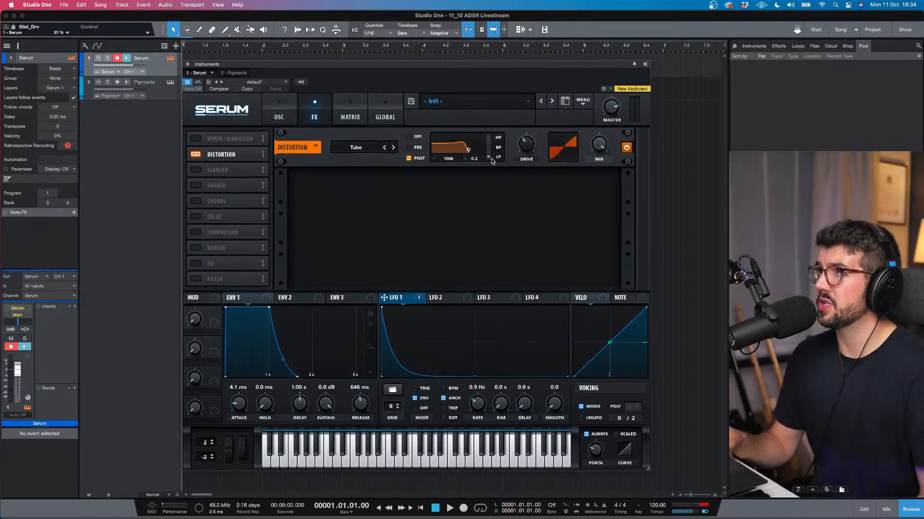
{"action": "left_click", "coordinate": [394, 148]}
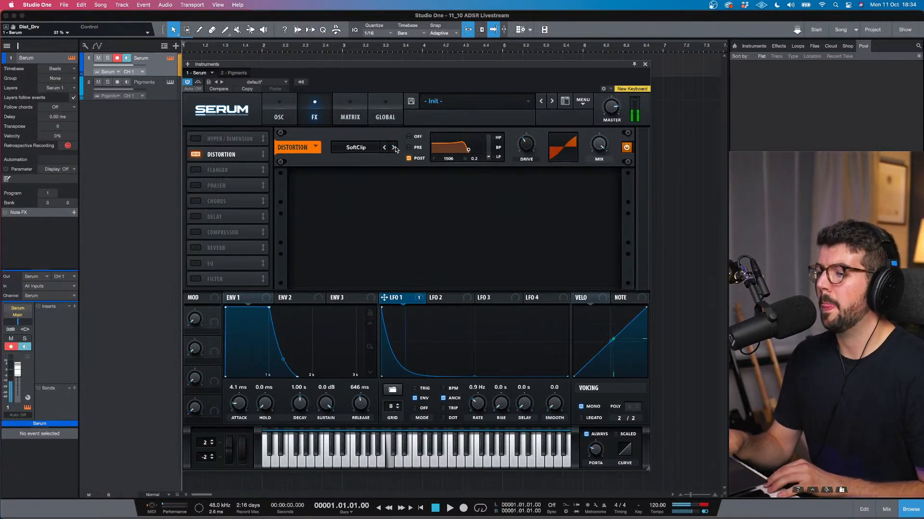
{"action": "left_click", "coordinate": [394, 148]}
{"action": "left_click", "coordinate": [394, 148]}
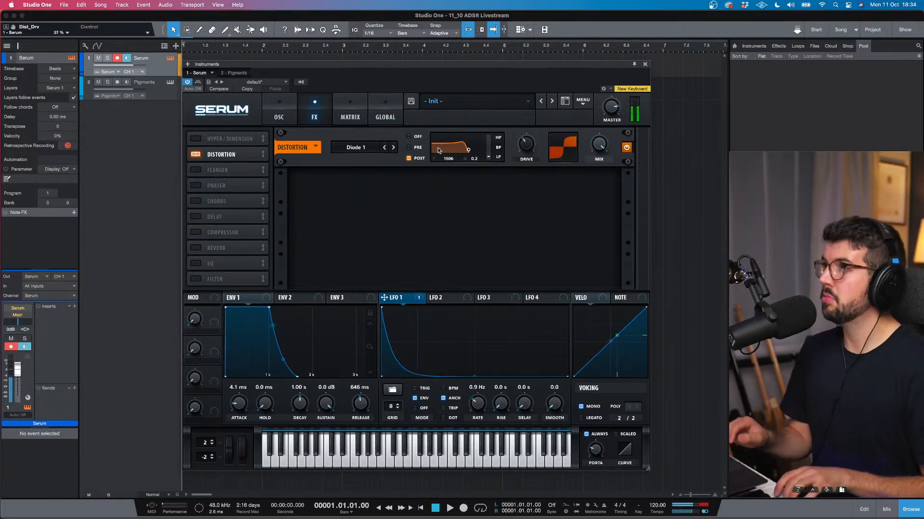
{"action": "left_click_drag", "start_coordinate": [468, 150], "coordinate": [459, 152]}
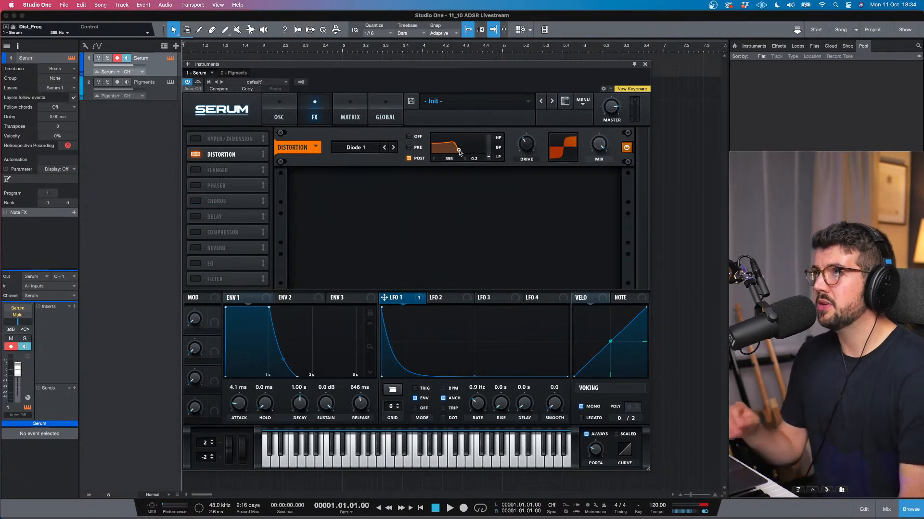
{"action": "left_click", "coordinate": [627, 148]}
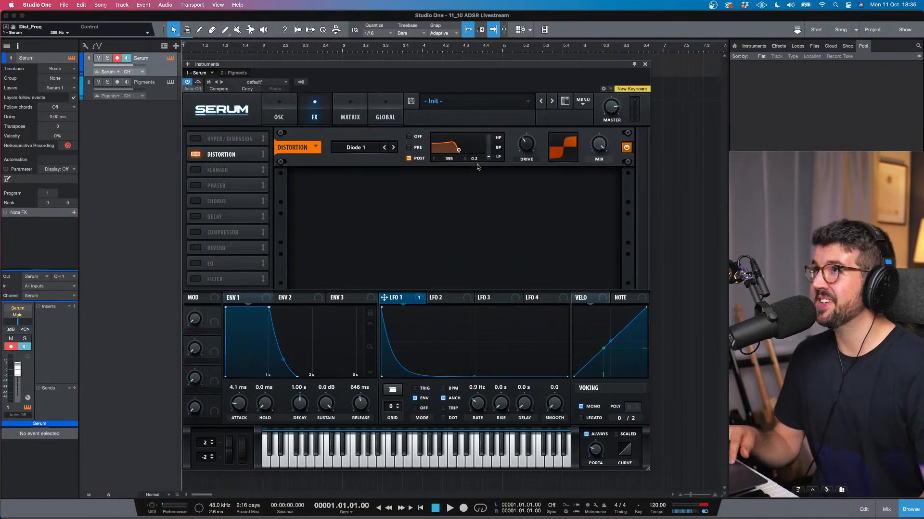
Audition the other distortion modes from Diode 2 through X-Shaper, and settle on SoftClip
{"action": "left_click", "coordinate": [395, 148]}
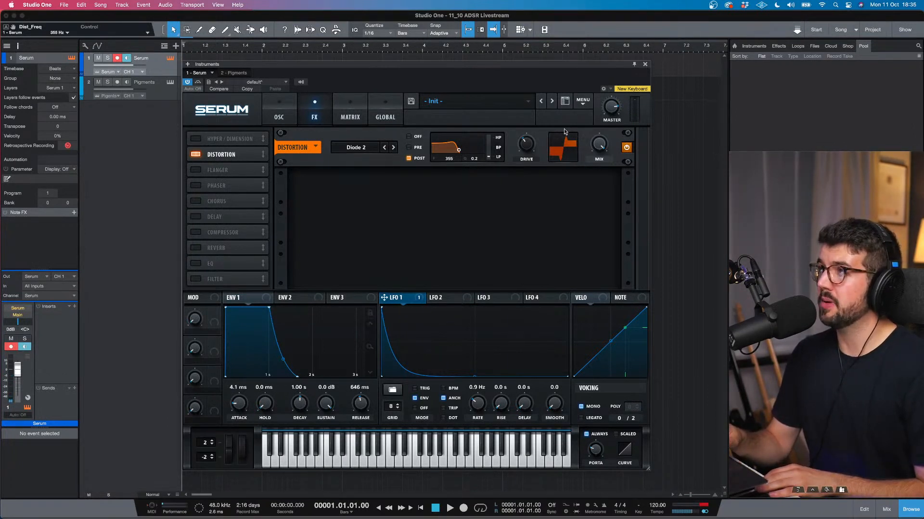
{"action": "left_click", "coordinate": [392, 148]}
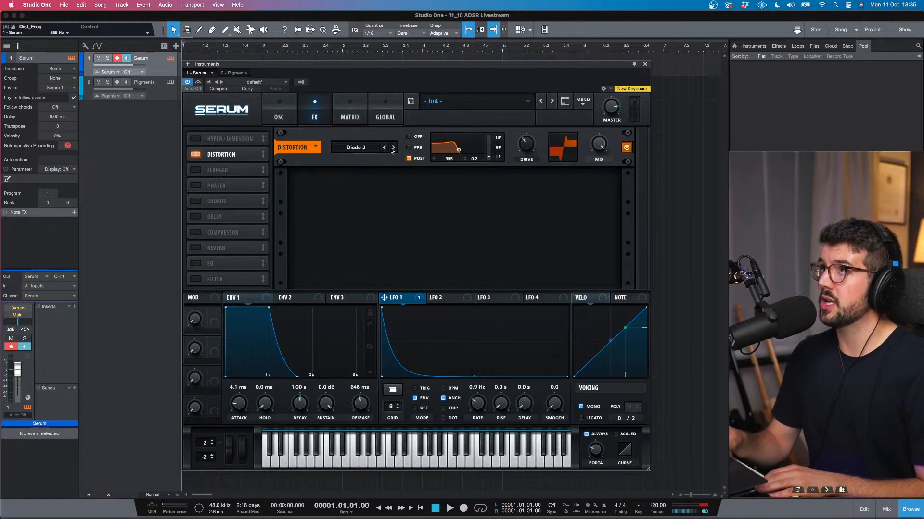
{"action": "left_click", "coordinate": [392, 148]}
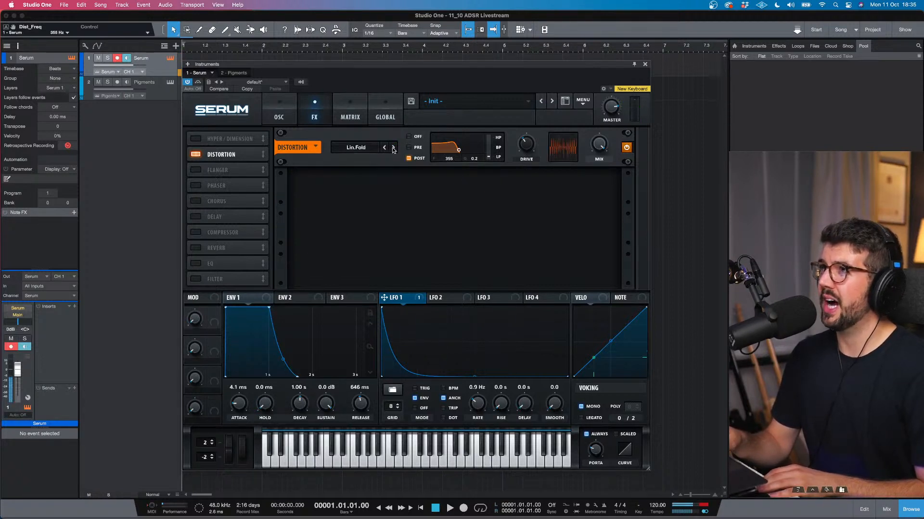
{"action": "left_click", "coordinate": [386, 148]}
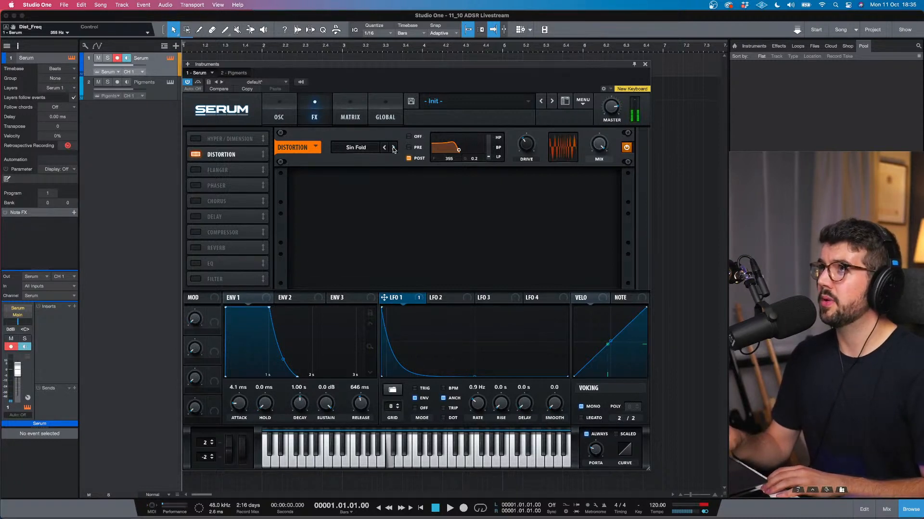
{"action": "left_click", "coordinate": [393, 149]}
{"action": "left_click", "coordinate": [393, 148]}
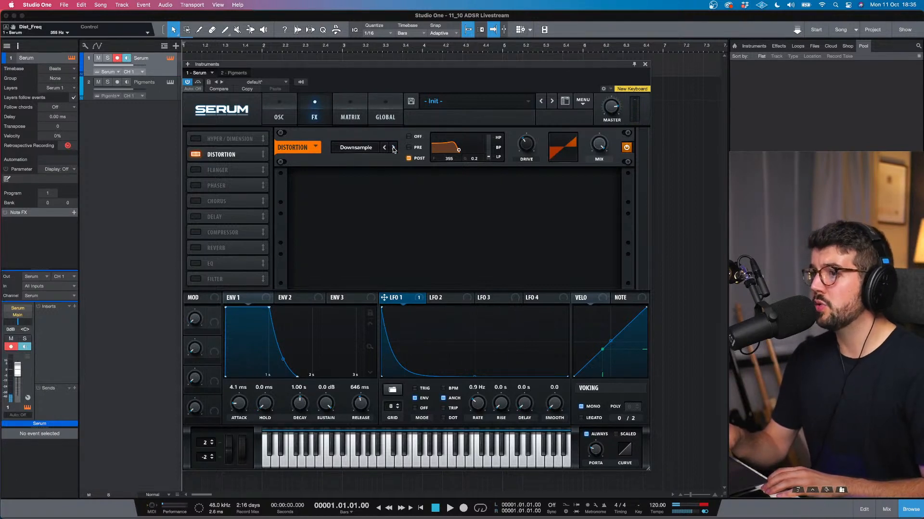
{"action": "left_click", "coordinate": [393, 149]}
{"action": "left_click", "coordinate": [393, 148]}
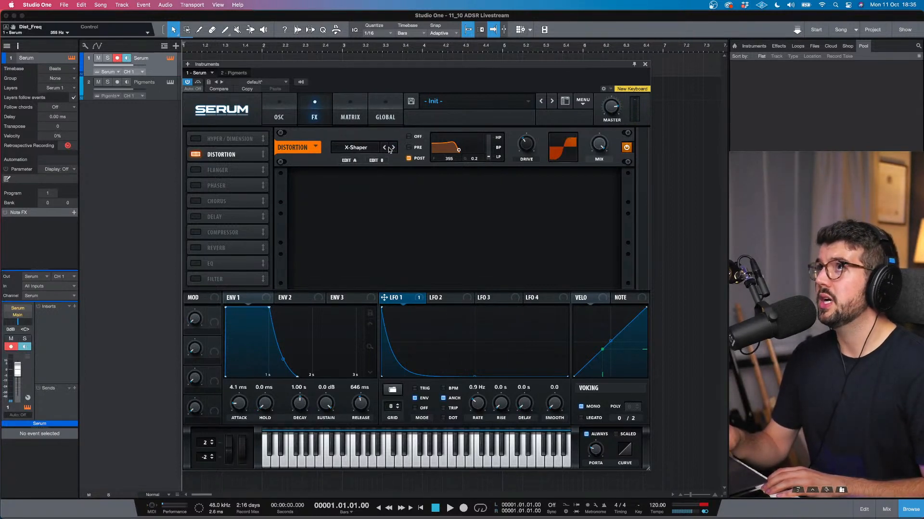
{"action": "left_click", "coordinate": [375, 147]}
{"action": "left_click", "coordinate": [369, 167]}
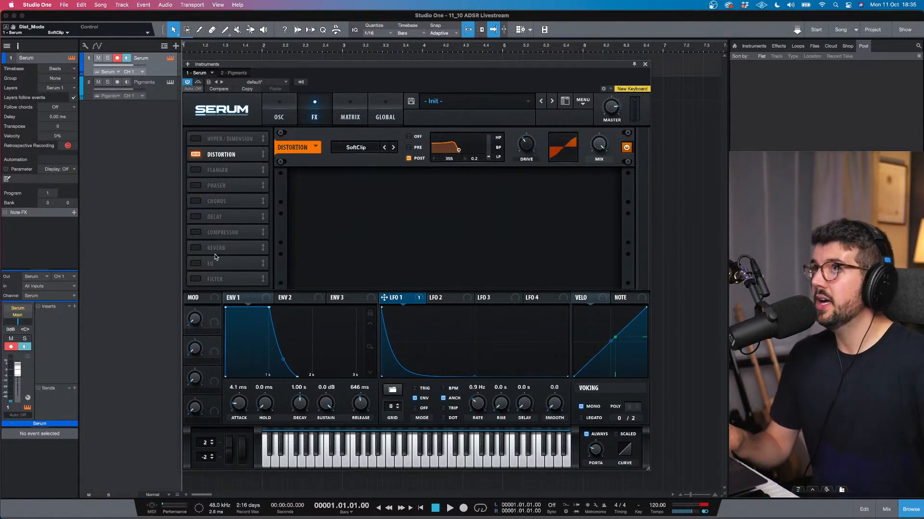
Enable the compressor with a threshold of about -24 dB, a ratio of about 8:1 and a gain of about 9.6 dB
{"action": "left_click", "coordinate": [195, 233]}
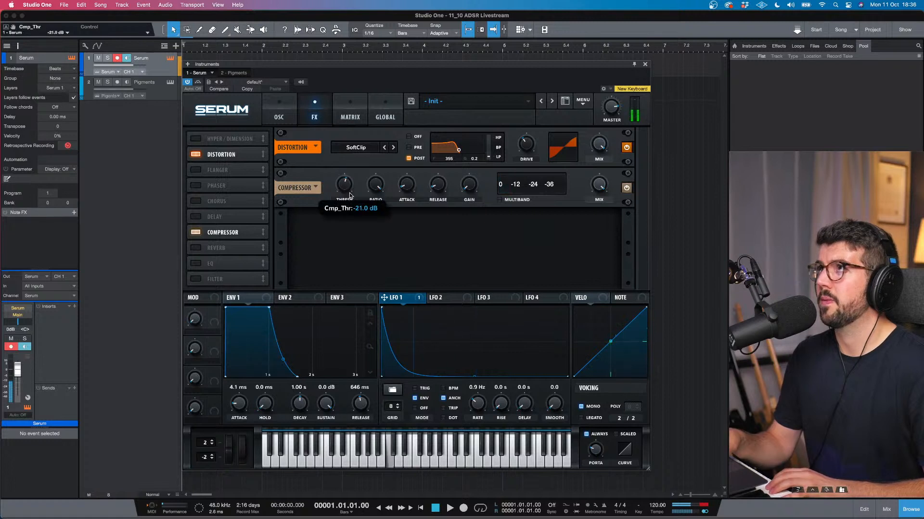
{"action": "left_click_drag", "start_coordinate": [349, 201], "coordinate": [349, 208]}
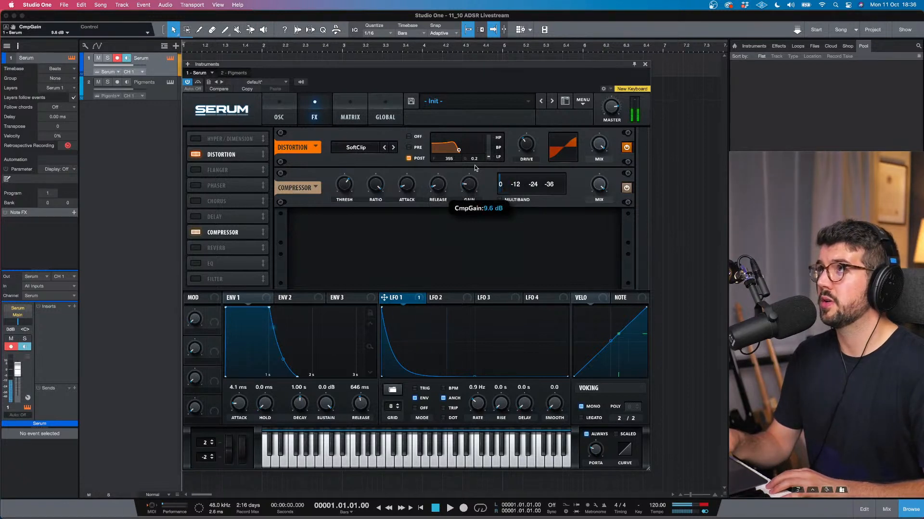
{"action": "scroll", "coordinate": [351, 183], "scroll_direction": "up", "scroll_amount": 5}
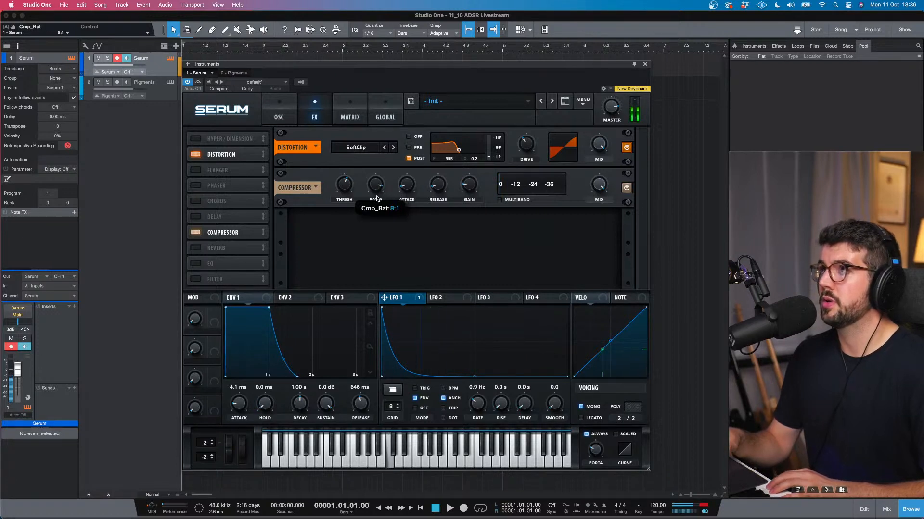
{"action": "scroll", "coordinate": [377, 196], "scroll_direction": "up", "scroll_amount": 2}
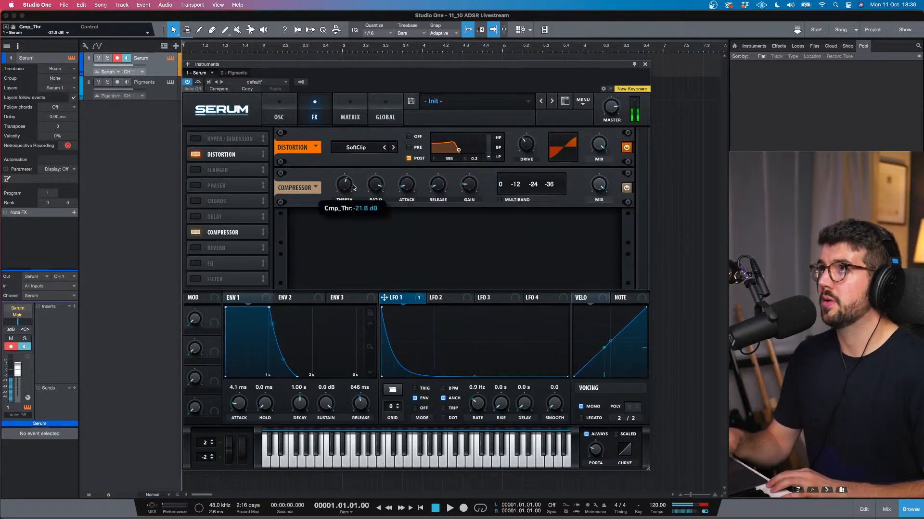
{"action": "scroll", "coordinate": [354, 184], "scroll_direction": "down", "scroll_amount": 2}
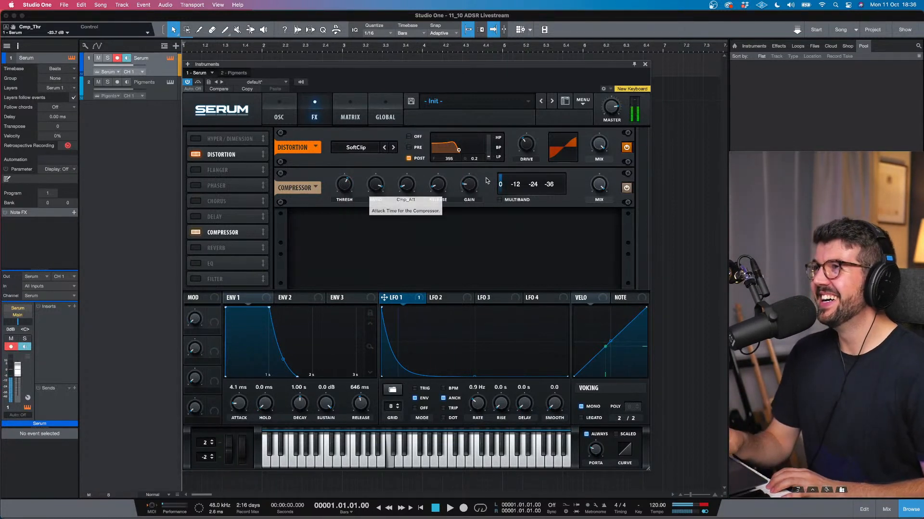
Raise the distortion drive to 46% and change the distortion mode to Diode 1
{"action": "left_click", "coordinate": [529, 143]}
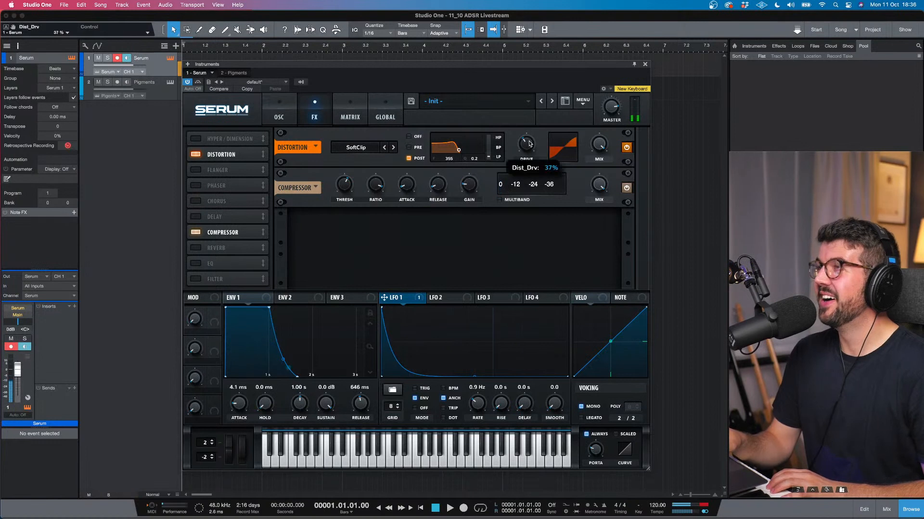
{"action": "left_click_drag", "start_coordinate": [525, 147], "coordinate": [526, 143]}
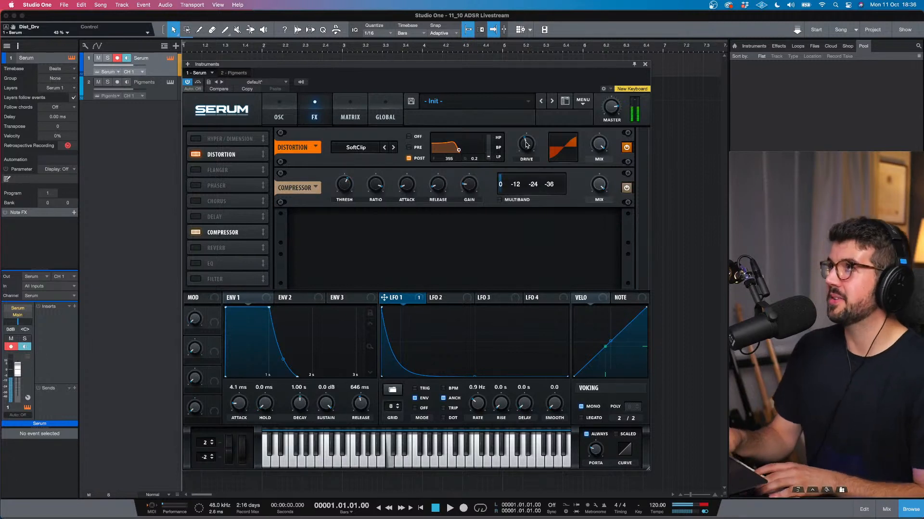
{"action": "left_click_drag", "start_coordinate": [526, 143], "coordinate": [525, 142]}
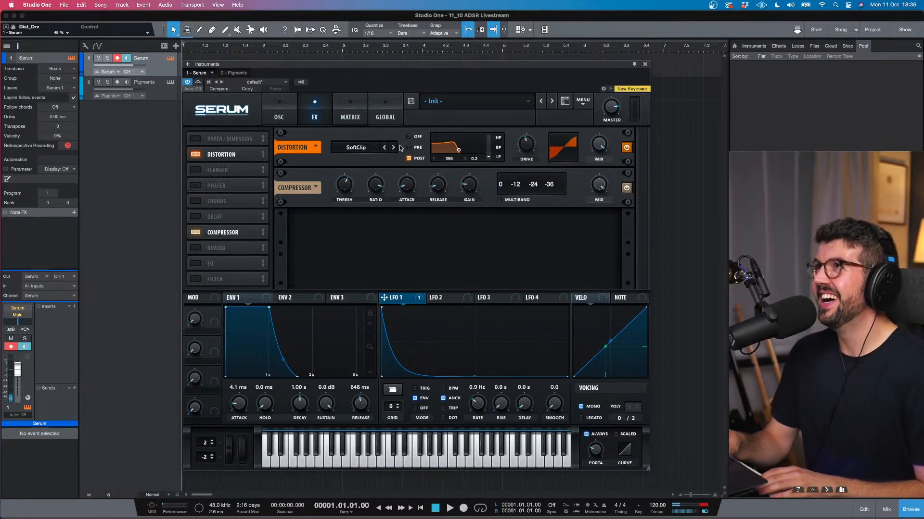
{"action": "left_click", "coordinate": [375, 148]}
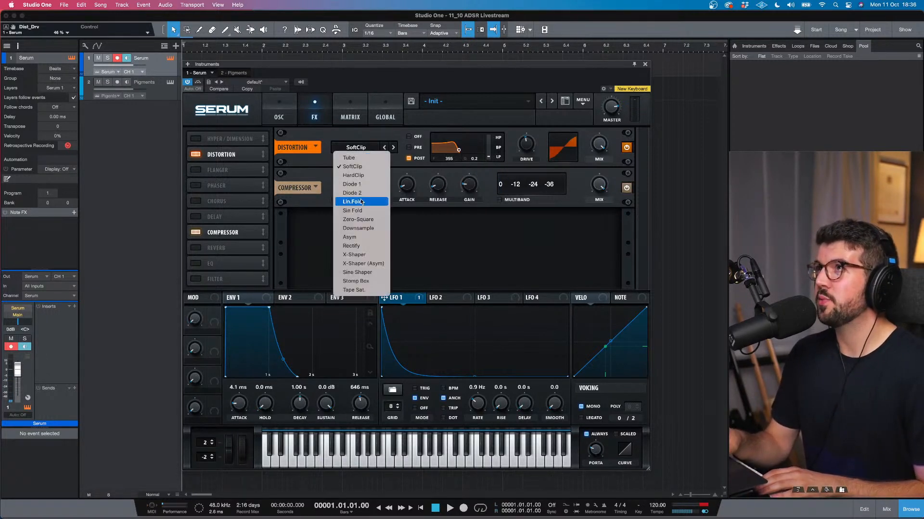
{"action": "left_click", "coordinate": [368, 186]}
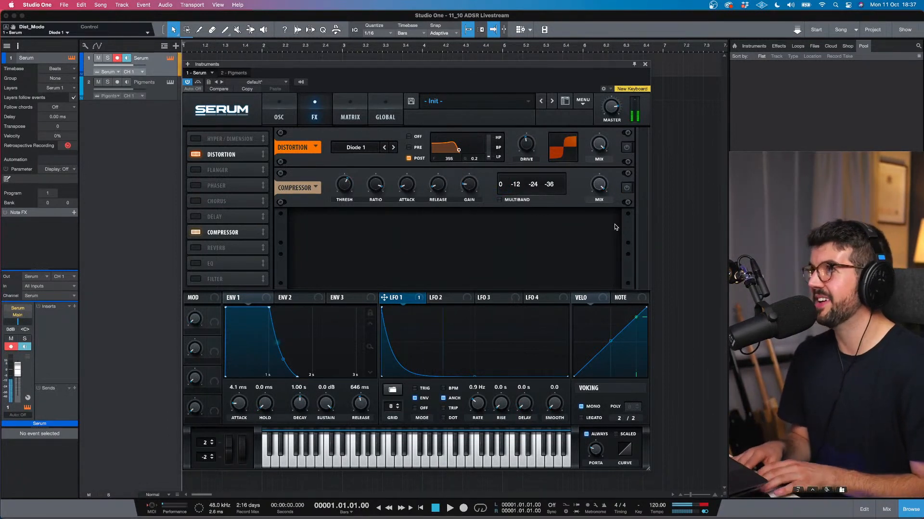
Re-enable the distortion, switch its filter to Pre with a cutoff of about 5.7 kHz, and set the mode to SoftClip
{"action": "left_click", "coordinate": [627, 148]}
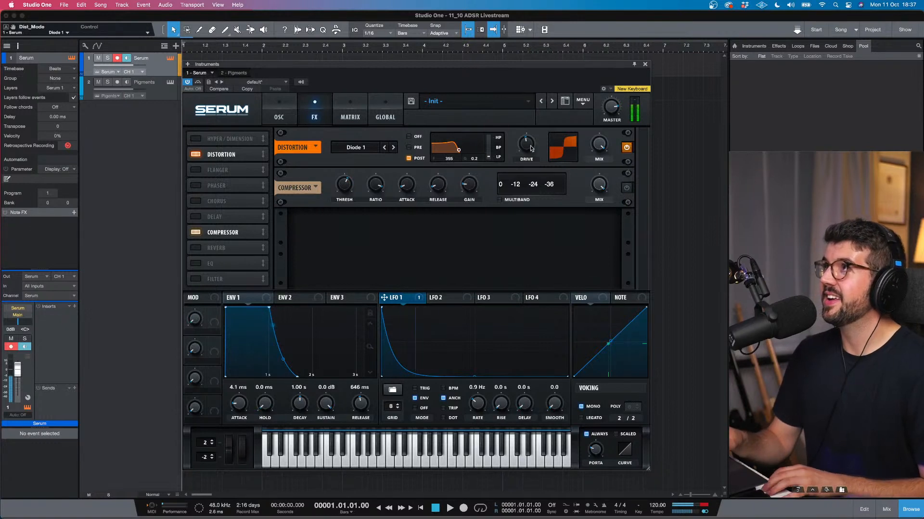
{"action": "left_click", "coordinate": [420, 148]}
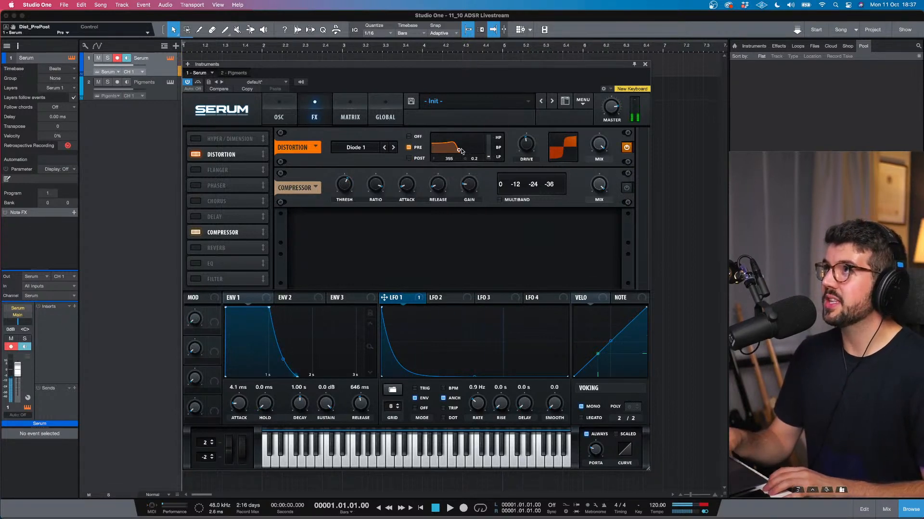
{"action": "left_click_drag", "start_coordinate": [459, 150], "coordinate": [477, 156]}
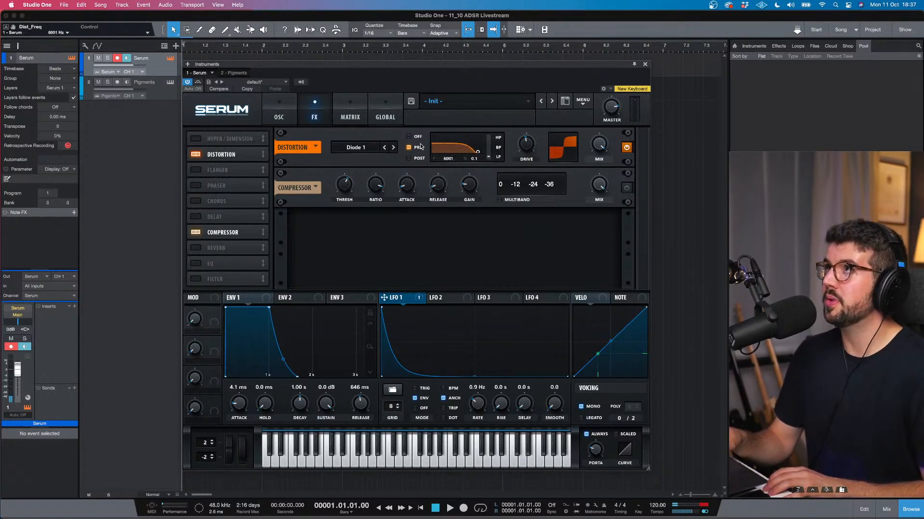
{"action": "left_click", "coordinate": [383, 147]}
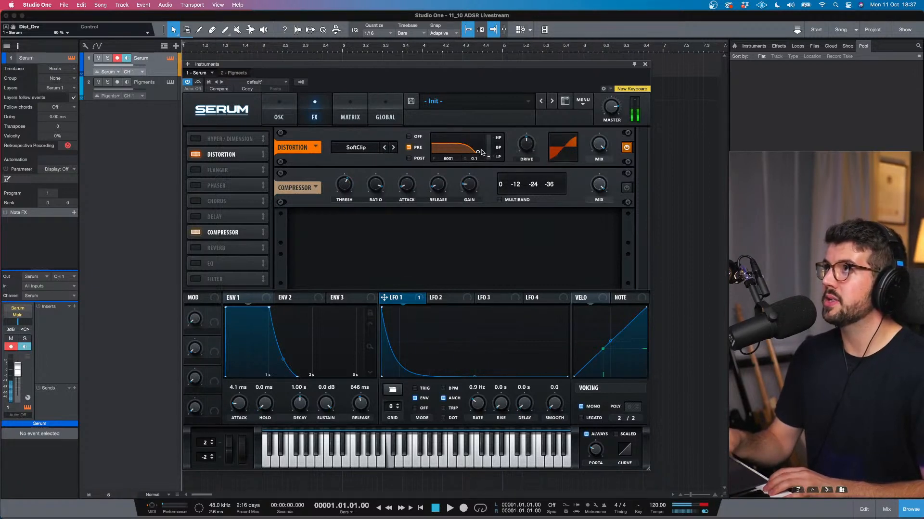
{"action": "left_click_drag", "start_coordinate": [478, 152], "coordinate": [480, 153]}
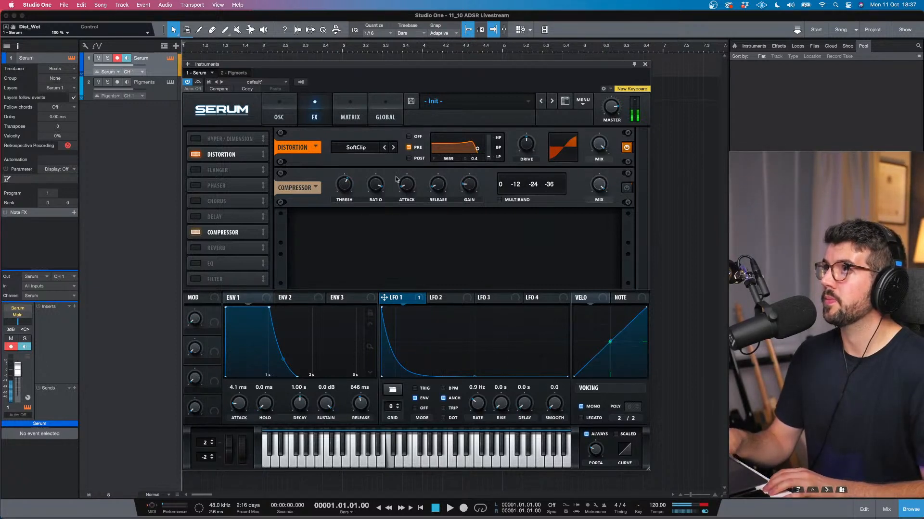
Re-enable the compressor and add an EQ whose high band is a low-pass filter with Q at about 51%
{"action": "left_click", "coordinate": [626, 188]}
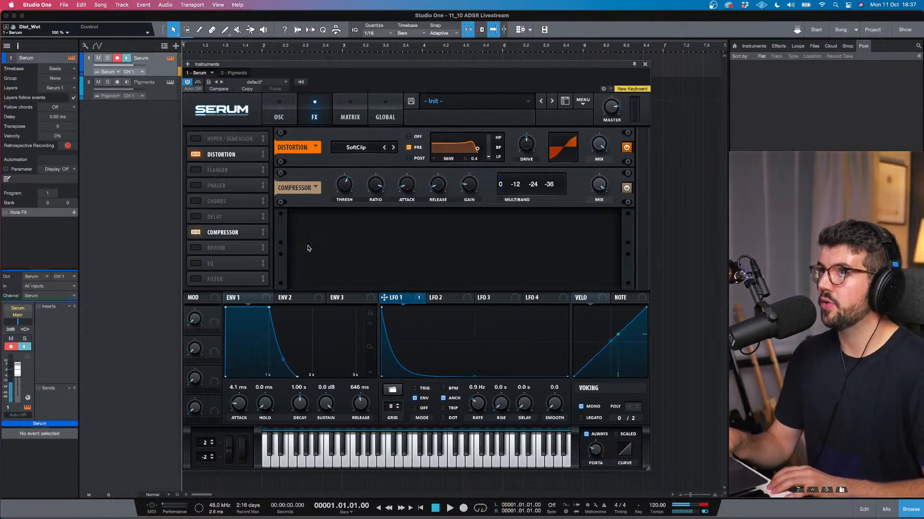
{"action": "left_click", "coordinate": [195, 263]}
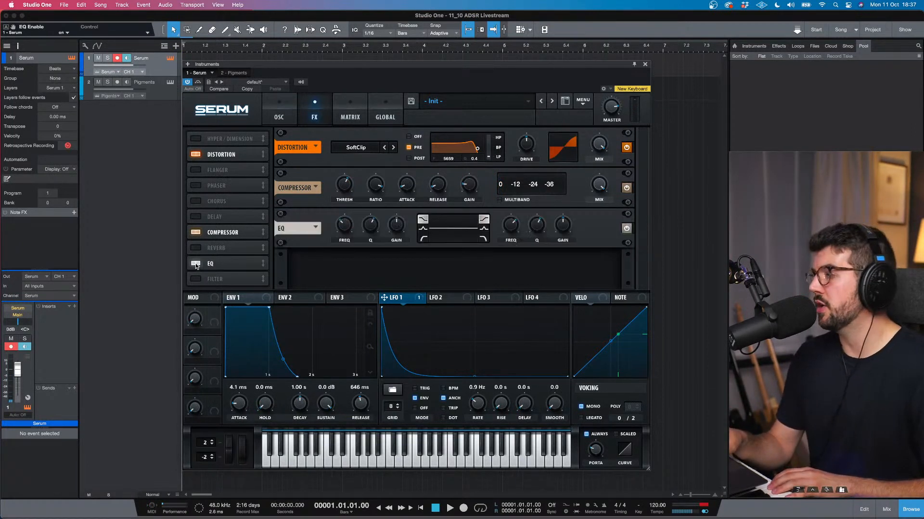
{"action": "left_click", "coordinate": [484, 238]}
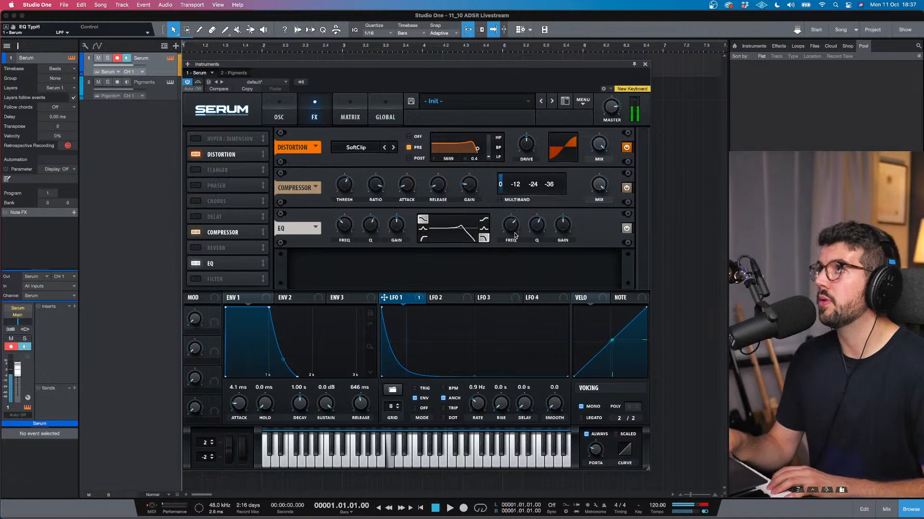
{"action": "left_click_drag", "start_coordinate": [515, 235], "coordinate": [537, 235]}
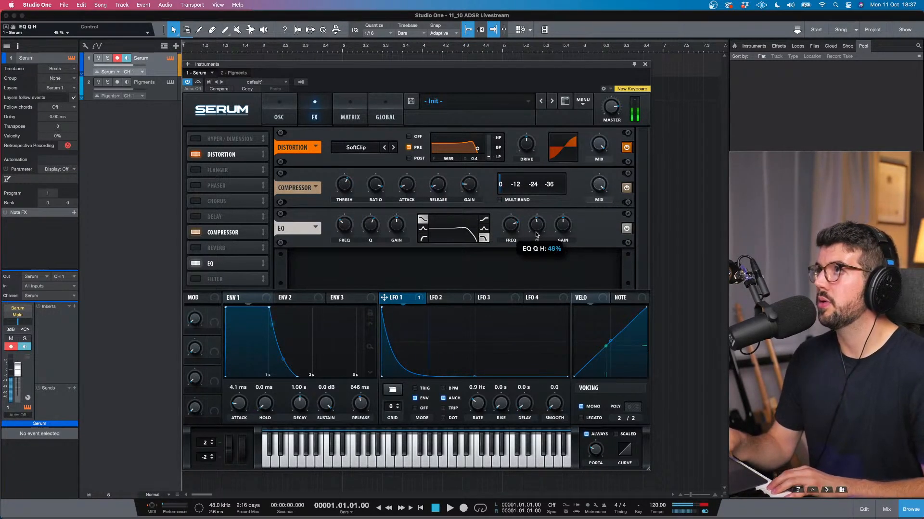
{"action": "left_click", "coordinate": [627, 229]}
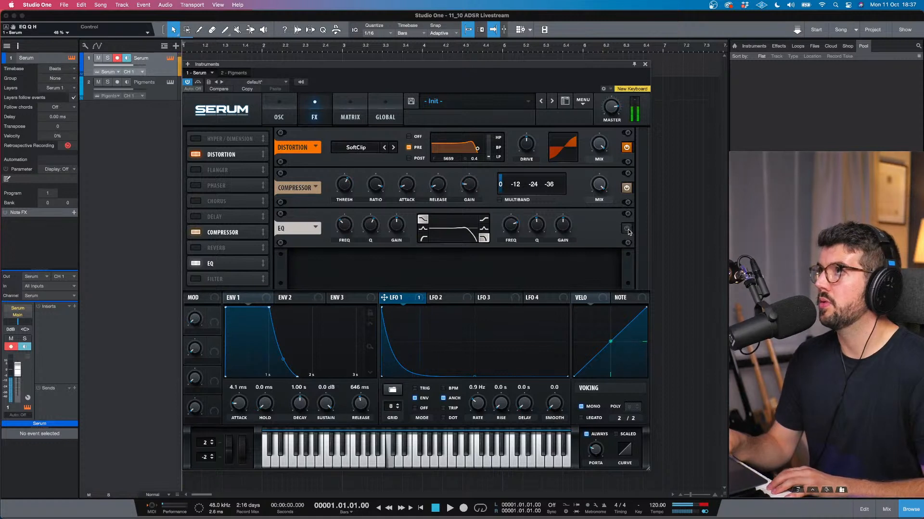
{"action": "left_click", "coordinate": [627, 229]}
{"action": "left_click_drag", "start_coordinate": [506, 230], "coordinate": [536, 221]}
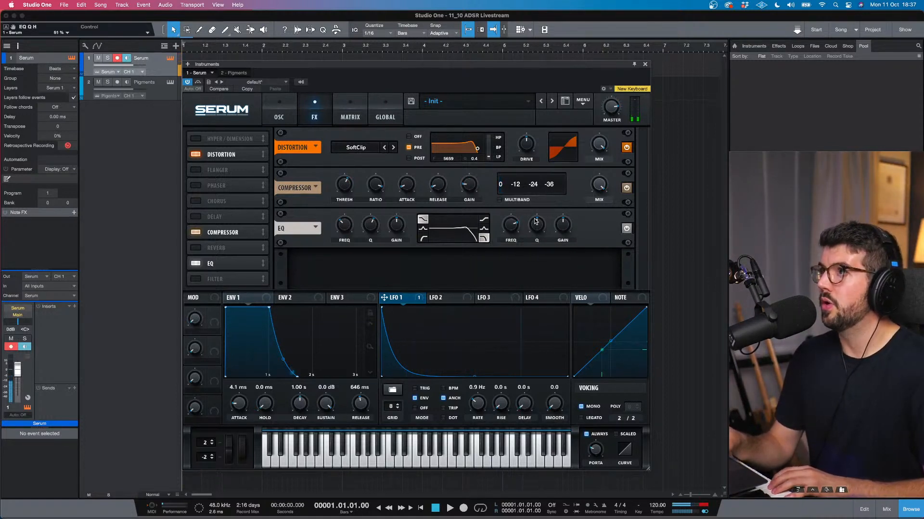
Change the distortion to Diode 1 with 47% drive, using a Post filter with its cutoff at about 2114 Hz
{"action": "left_click", "coordinate": [290, 108]}
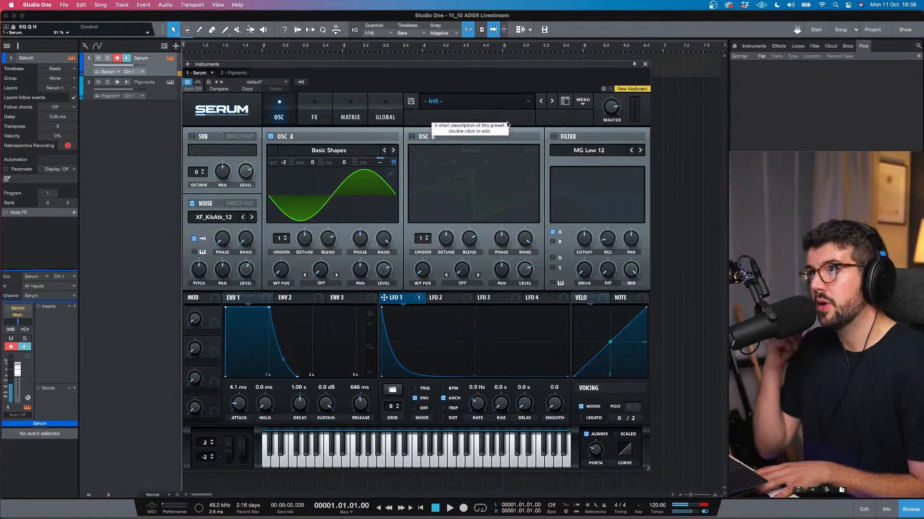
{"action": "left_click", "coordinate": [321, 105]}
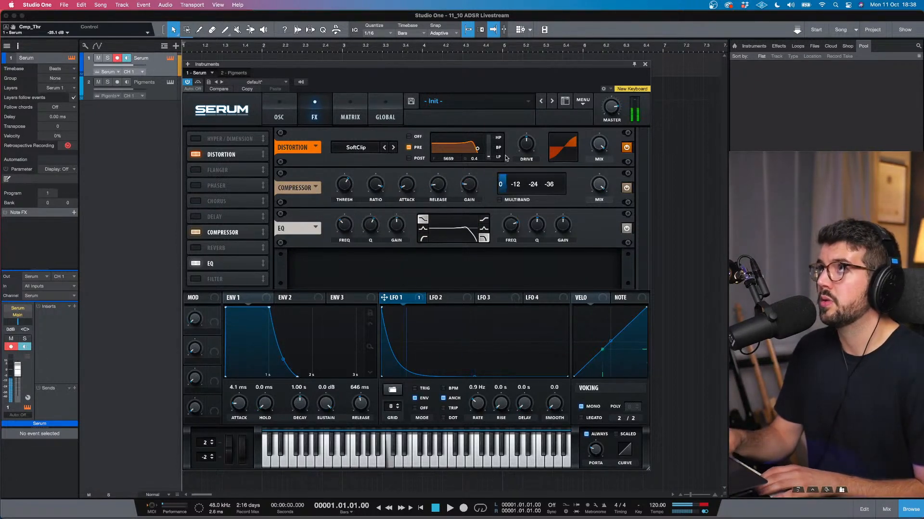
{"action": "left_click", "coordinate": [393, 148]}
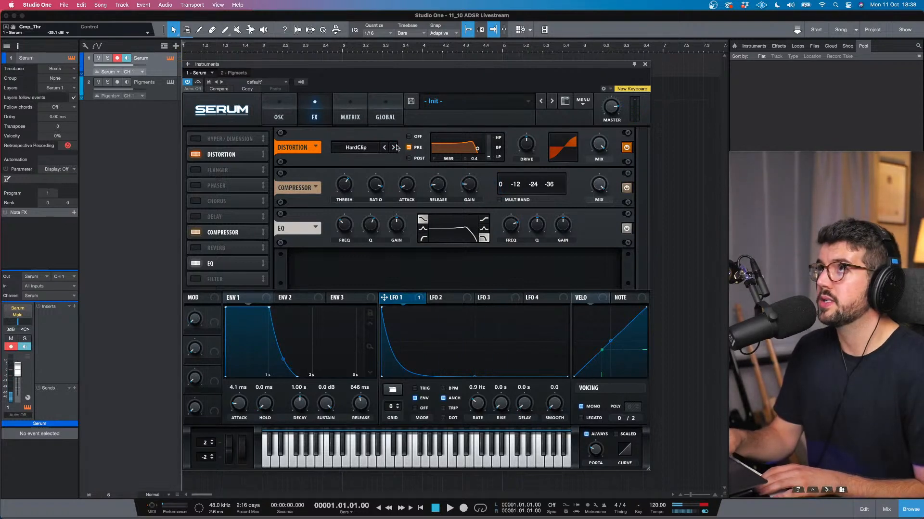
{"action": "left_click", "coordinate": [394, 148]}
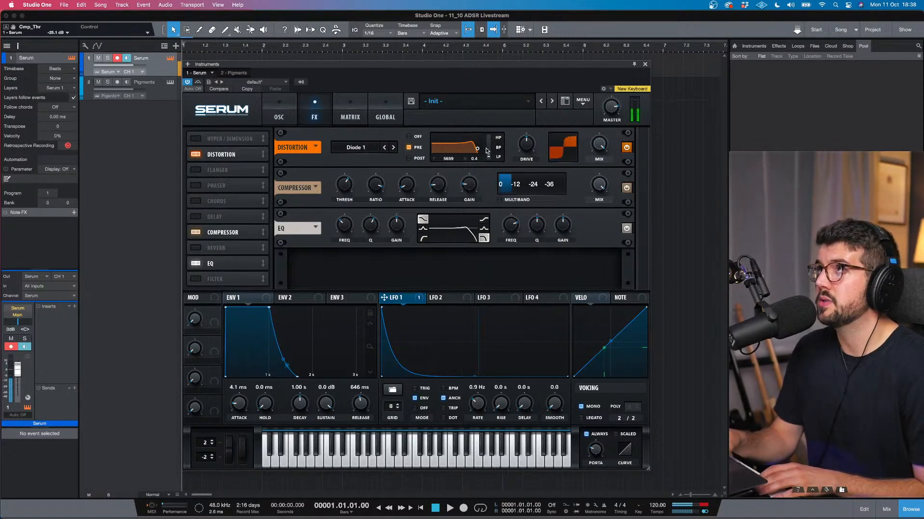
{"action": "left_click", "coordinate": [408, 158]}
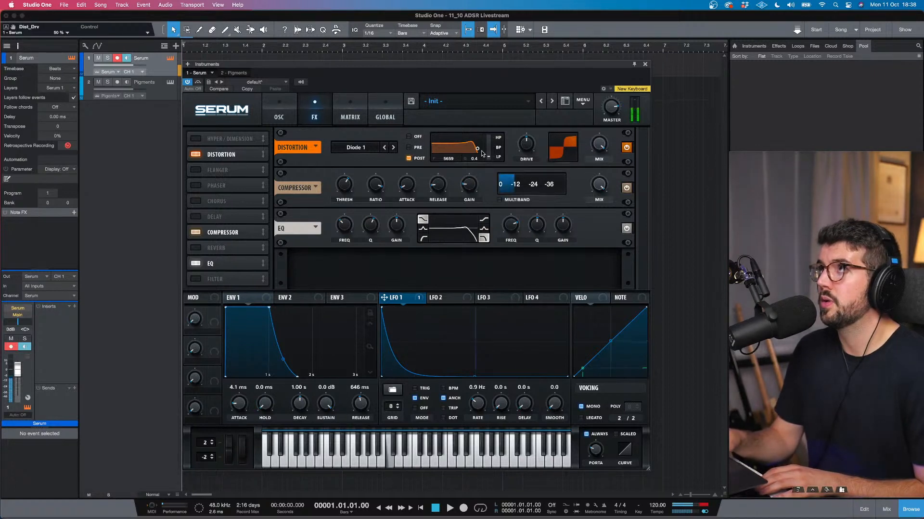
{"action": "left_click_drag", "start_coordinate": [477, 149], "coordinate": [462, 152]}
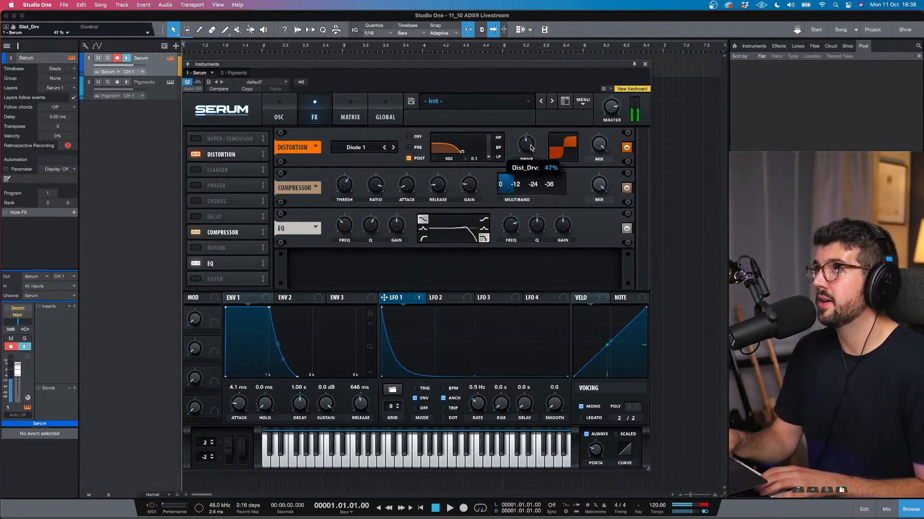
{"action": "left_click_drag", "start_coordinate": [462, 153], "coordinate": [471, 154]}
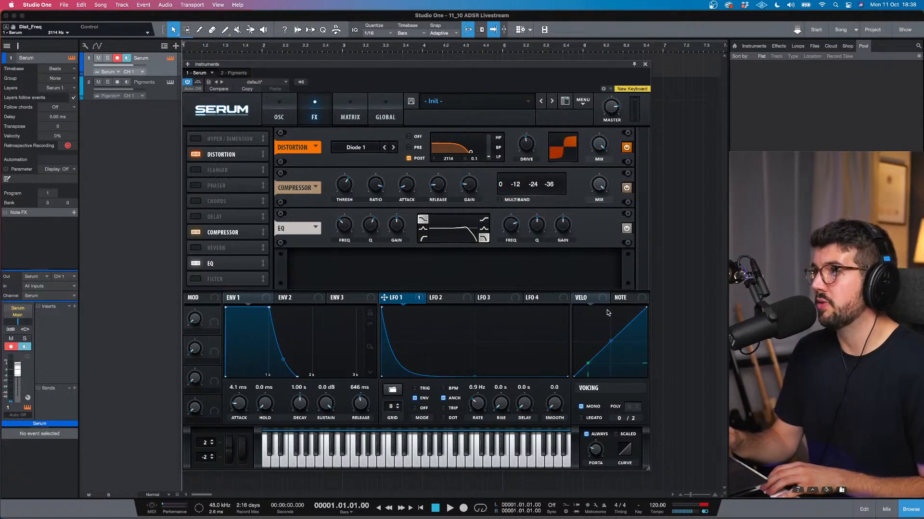
Return the distortion mode to SoftClip and raise its post filter cutoff to about 6754 Hz
{"action": "left_click", "coordinate": [278, 115]}
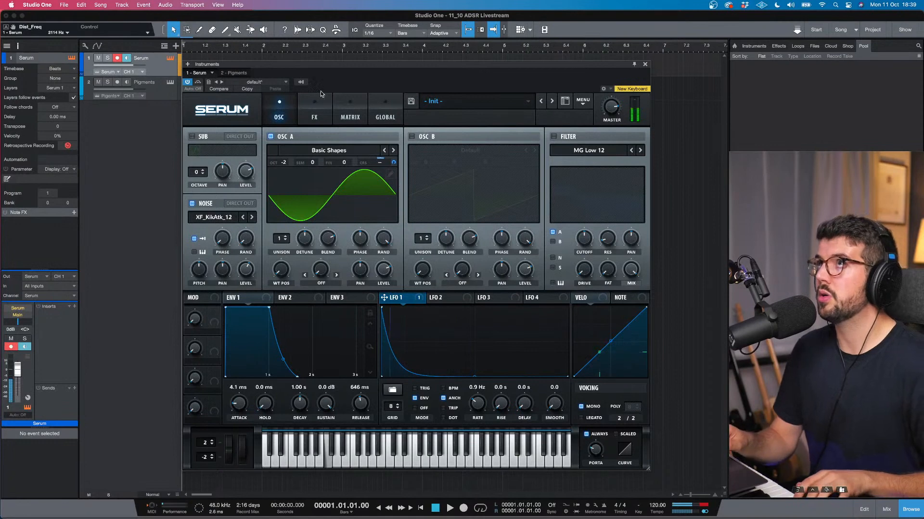
{"action": "left_click", "coordinate": [315, 113]}
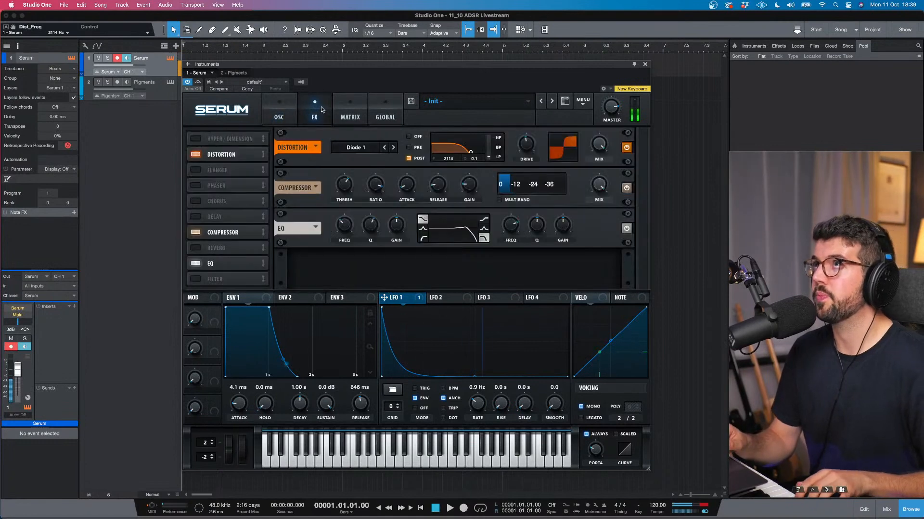
{"action": "left_click", "coordinate": [383, 150]}
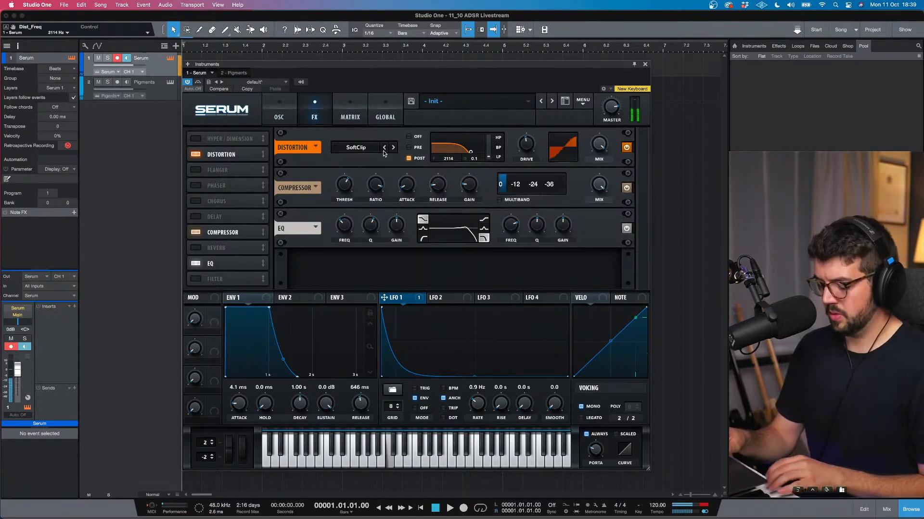
{"action": "left_click_drag", "start_coordinate": [526, 142], "coordinate": [526, 148]}
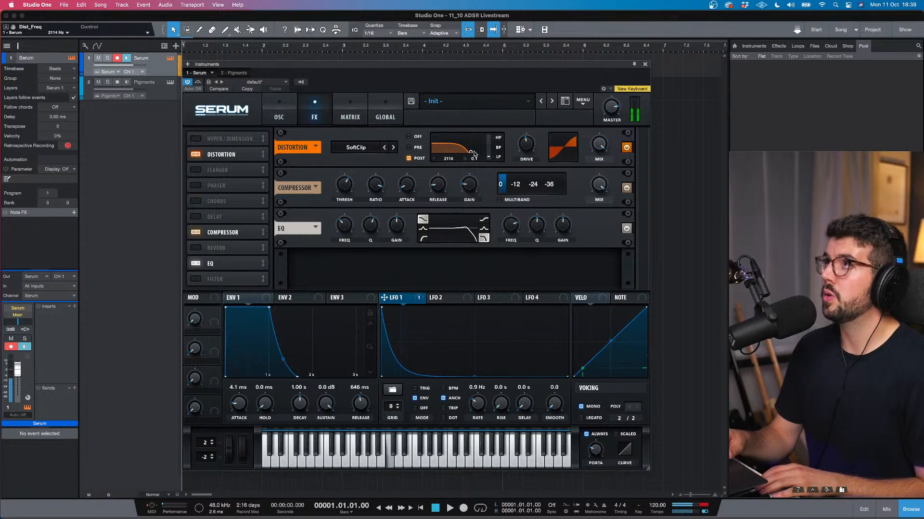
{"action": "left_click_drag", "start_coordinate": [471, 152], "coordinate": [477, 152]}
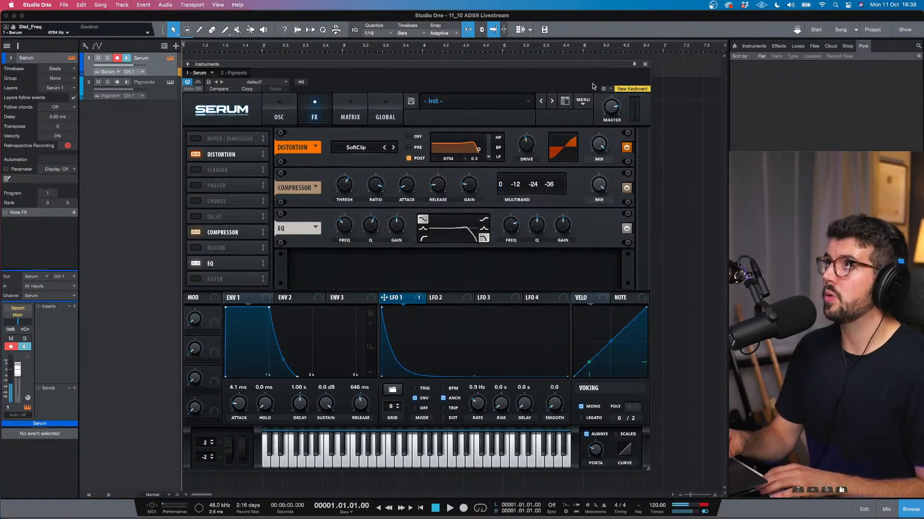
Initialize the preset to start a new patch from scratch
{"action": "left_click", "coordinate": [285, 113]}
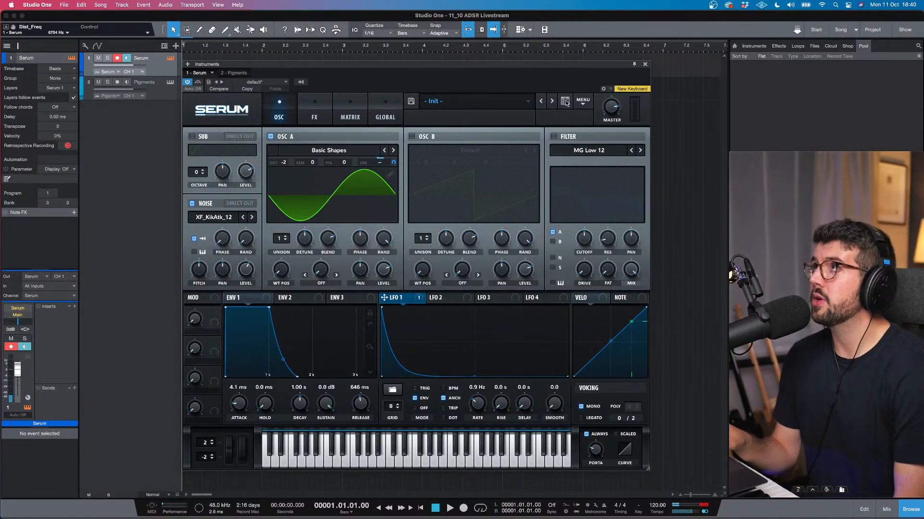
{"action": "left_click", "coordinate": [582, 103]}
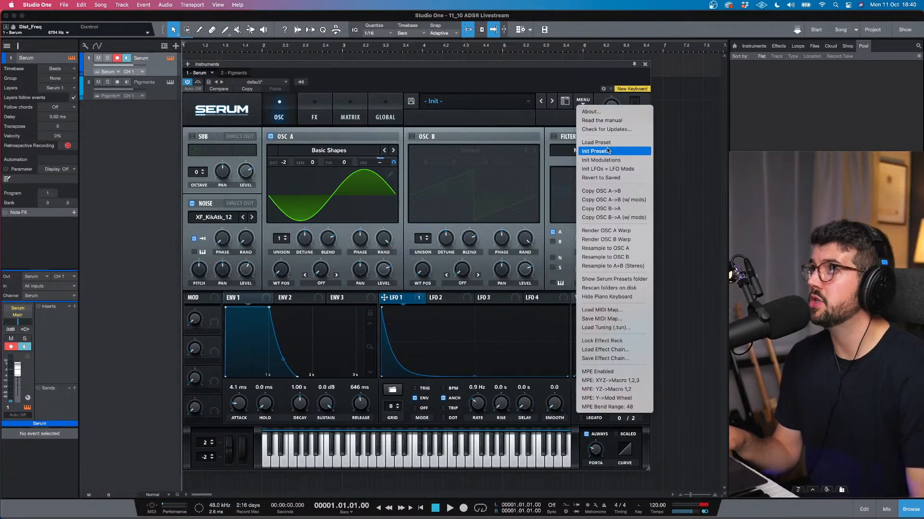
{"action": "left_click", "coordinate": [608, 150]}
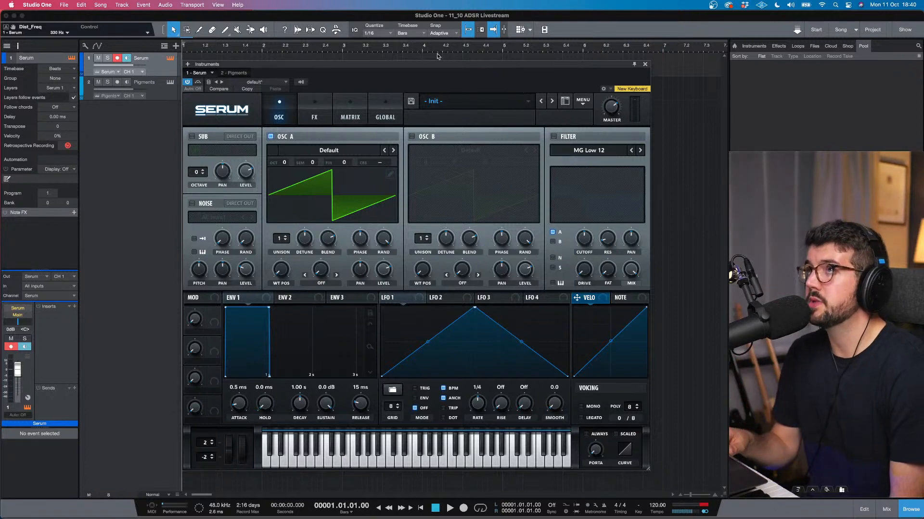
Load the Analog Basic Shapes wavetable into oscillator A at position 2, with 16 unison voices and an octave of -1
{"action": "left_click", "coordinate": [347, 147]}
{"action": "mouse_move", "coordinate": [347, 158]}
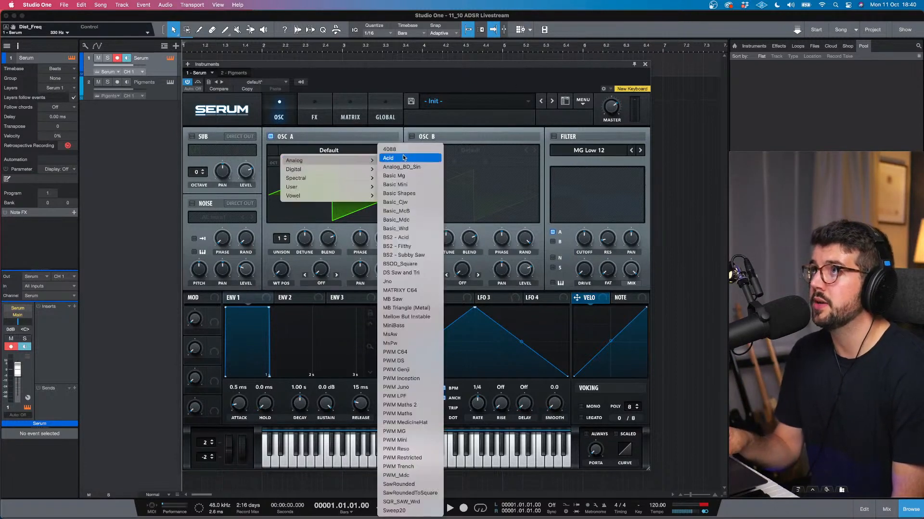
{"action": "left_click", "coordinate": [395, 193]}
{"action": "left_click", "coordinate": [378, 180]}
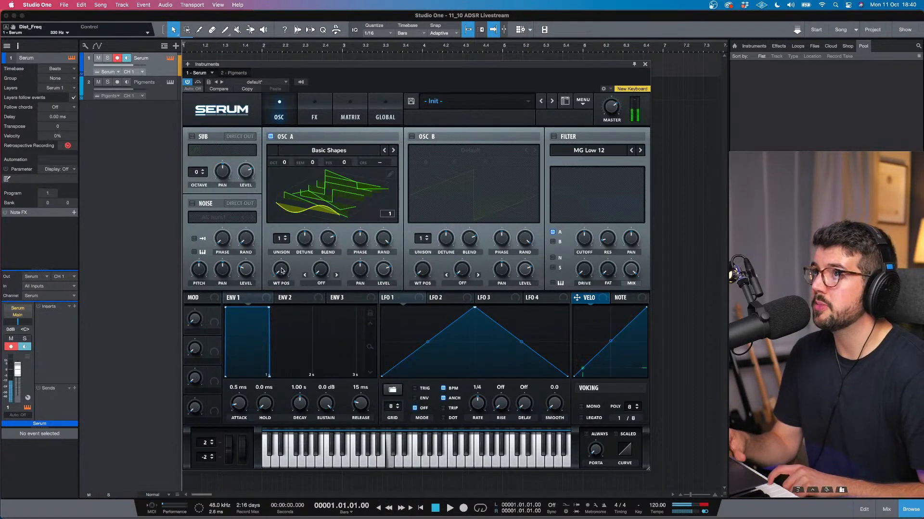
{"action": "mouse_move", "coordinate": [282, 264]}
{"action": "left_click_drag", "start_coordinate": [282, 264], "coordinate": [278, 249]}
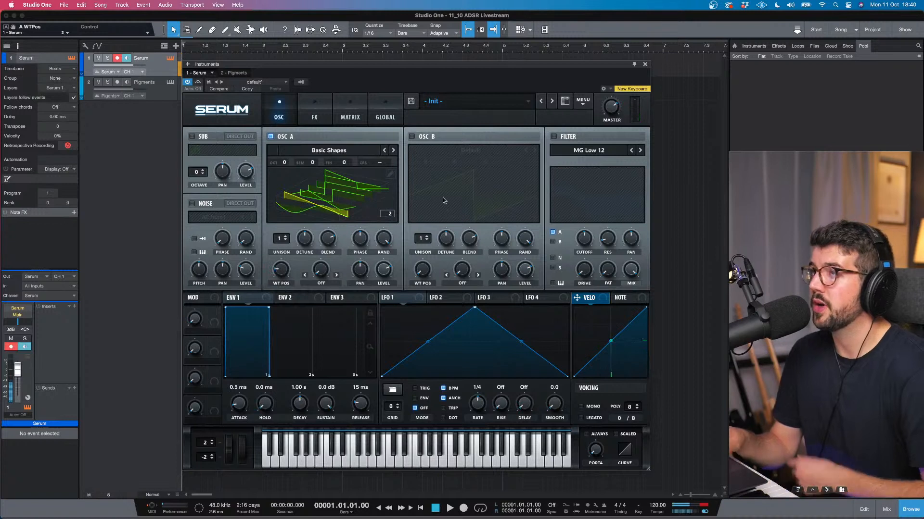
{"action": "left_click", "coordinate": [366, 219]}
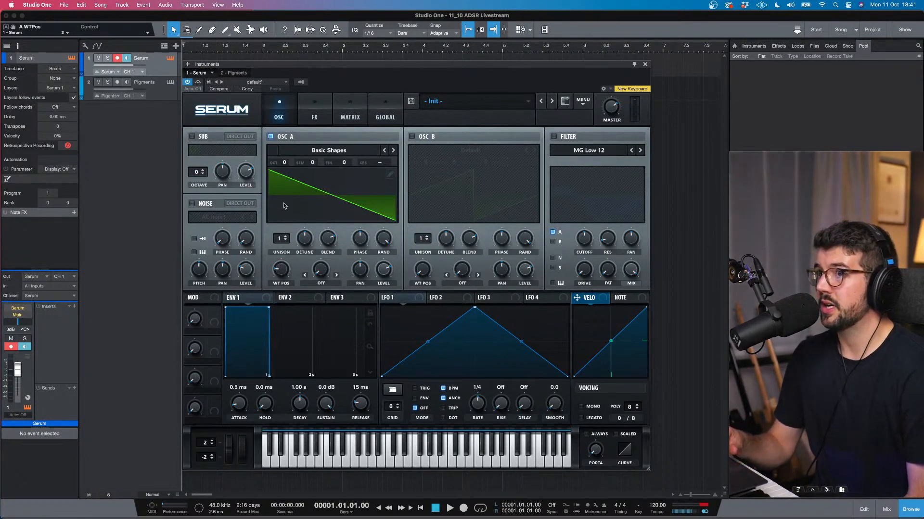
{"action": "left_click_drag", "start_coordinate": [282, 242], "coordinate": [311, 204]}
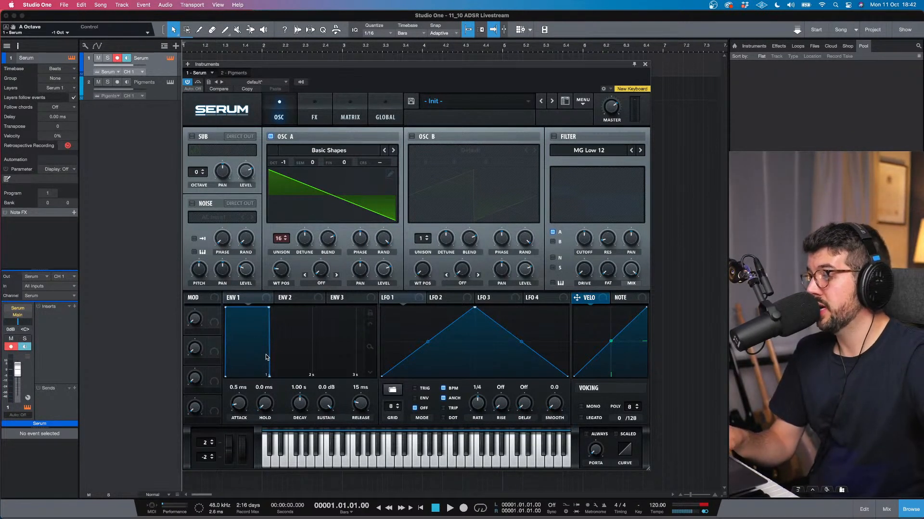
Set envelope 1 to an attack of about 67 ms and a release of about 256 ms
{"action": "left_click_drag", "start_coordinate": [234, 406], "coordinate": [236, 403]}
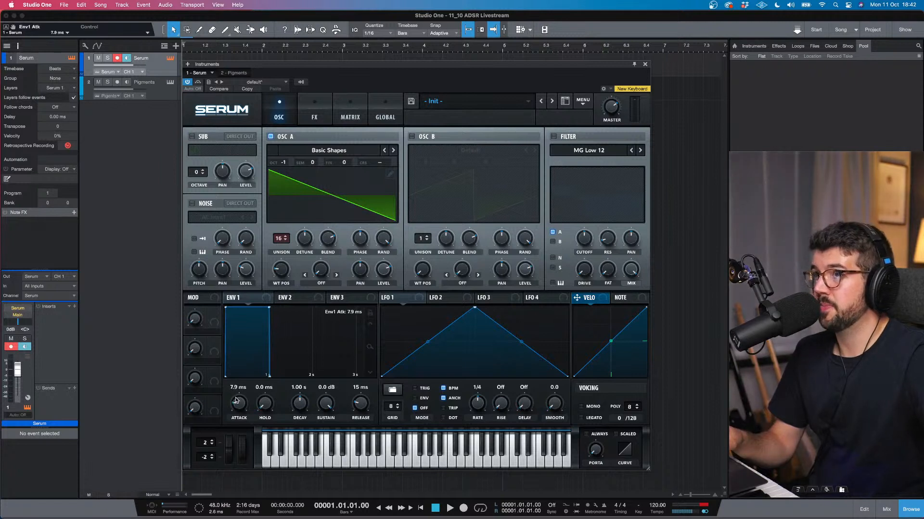
{"action": "left_click_drag", "start_coordinate": [364, 409], "coordinate": [363, 395]}
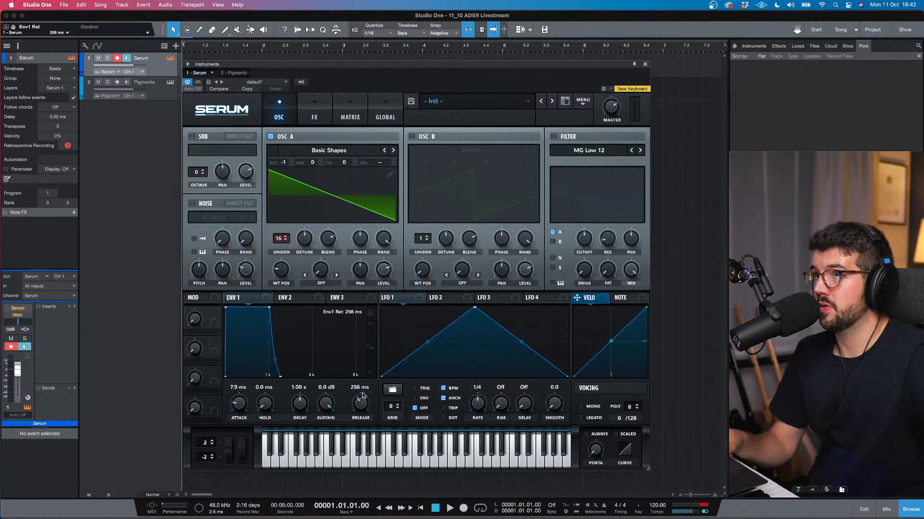
{"action": "left_click_drag", "start_coordinate": [234, 402], "coordinate": [241, 397]}
Enable the Hyper/Dimension effect with a Dimension mix of about 40% and a Hyper mix of 0%
{"action": "left_click", "coordinate": [319, 115]}
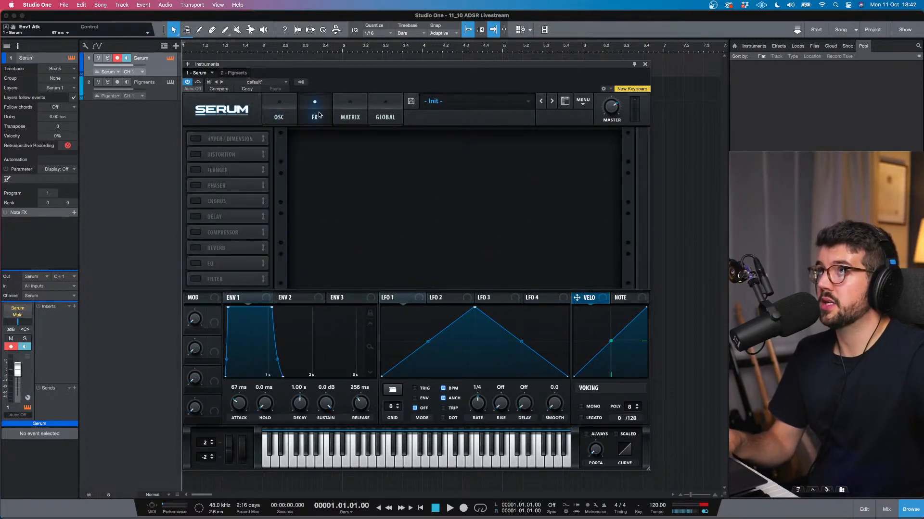
{"action": "left_click", "coordinate": [196, 139]}
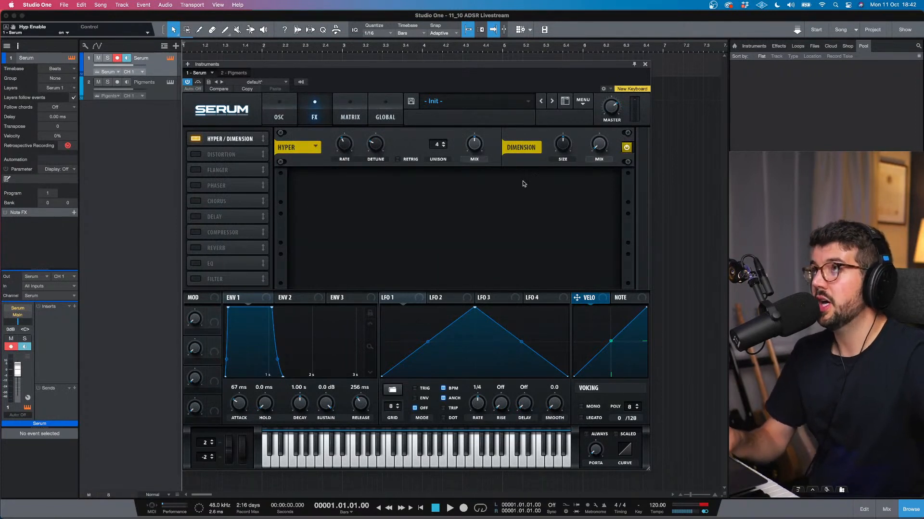
{"action": "mouse_move", "coordinate": [599, 145]}
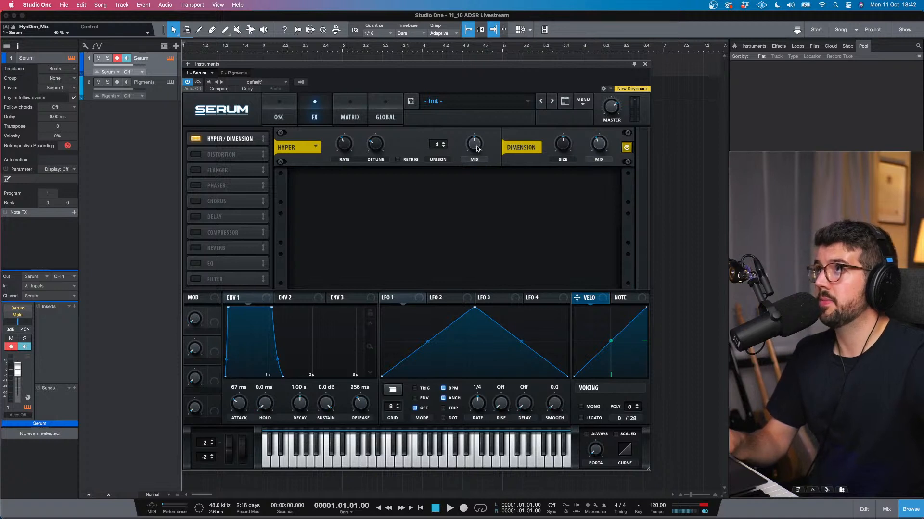
{"action": "left_click_drag", "start_coordinate": [477, 149], "coordinate": [474, 202]}
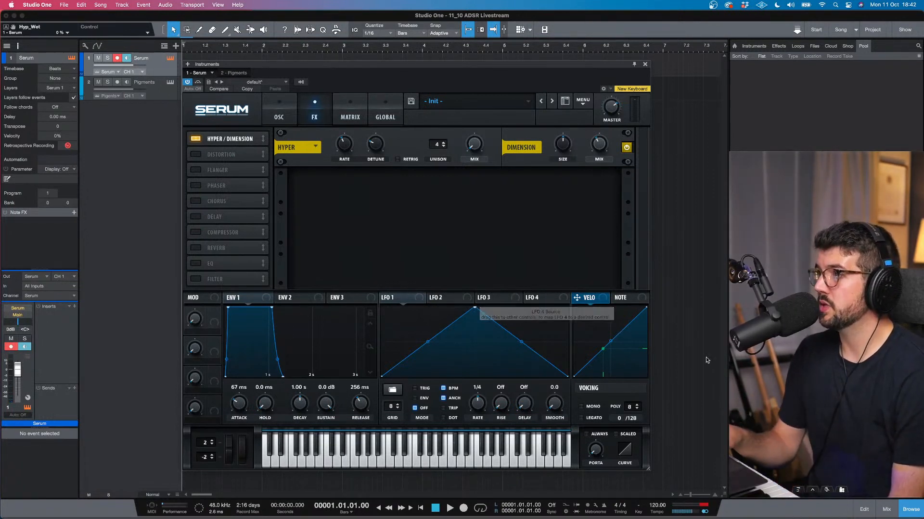
Make the patch monophonic with always-on portamento and a portamento time of about 16 ms
{"action": "left_click", "coordinate": [581, 406]}
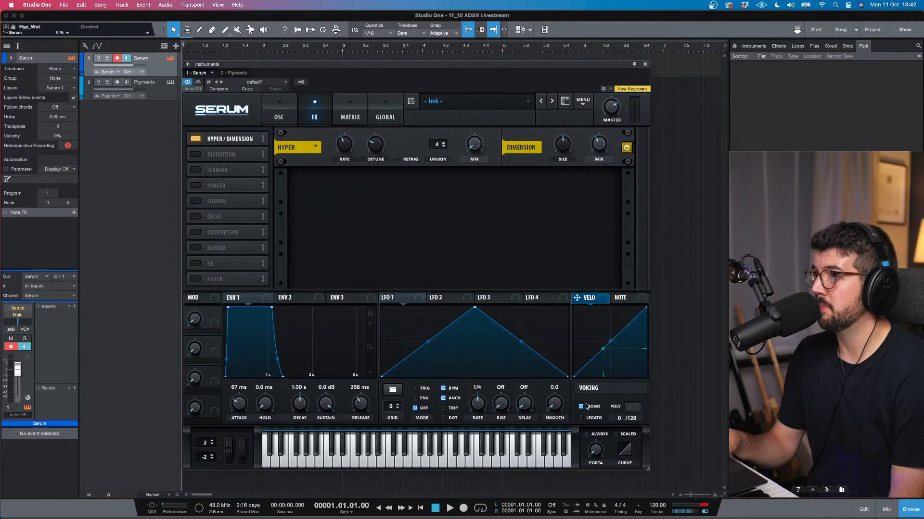
{"action": "left_click", "coordinate": [586, 434]}
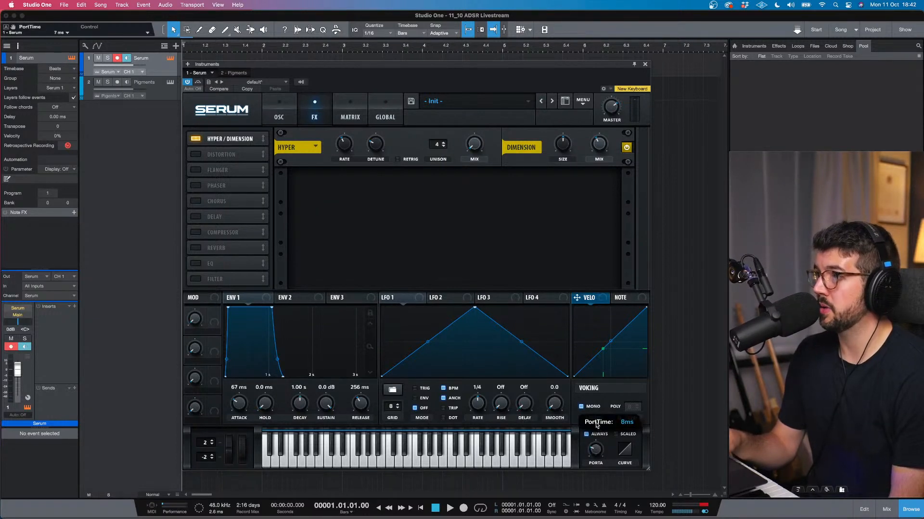
{"action": "left_click_drag", "start_coordinate": [595, 420], "coordinate": [595, 425]}
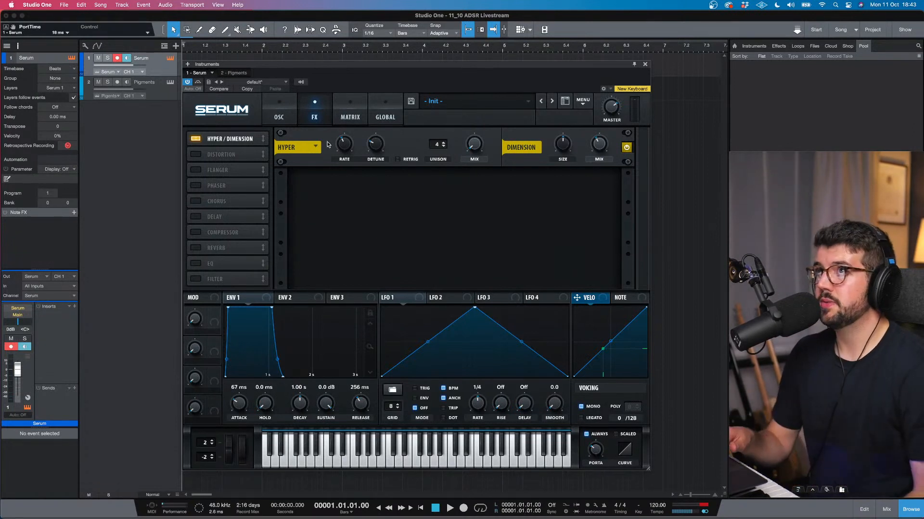
Enable Tube distortion with its filter set to pre, at a cutoff of about 645 Hz and a Q of 0.1
{"action": "left_click", "coordinate": [201, 154]}
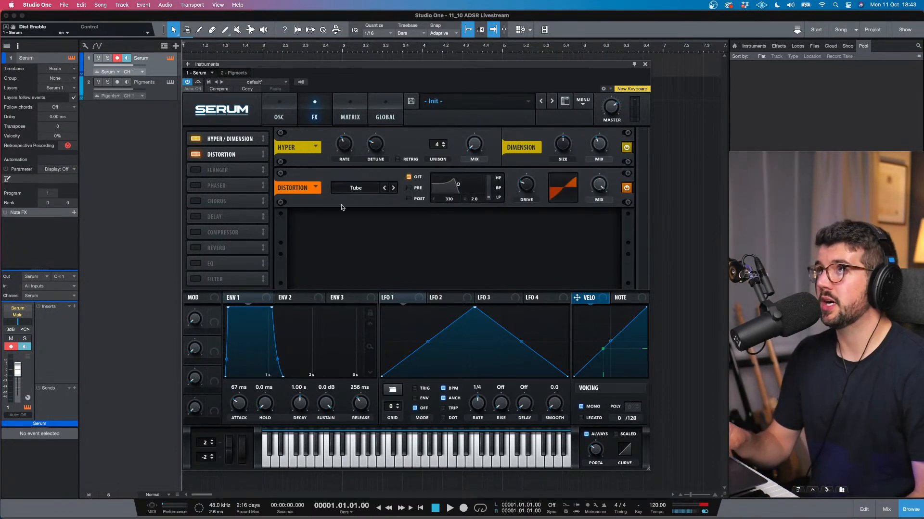
{"action": "left_click", "coordinate": [409, 188]}
{"action": "left_click_drag", "start_coordinate": [458, 184], "coordinate": [463, 192]}
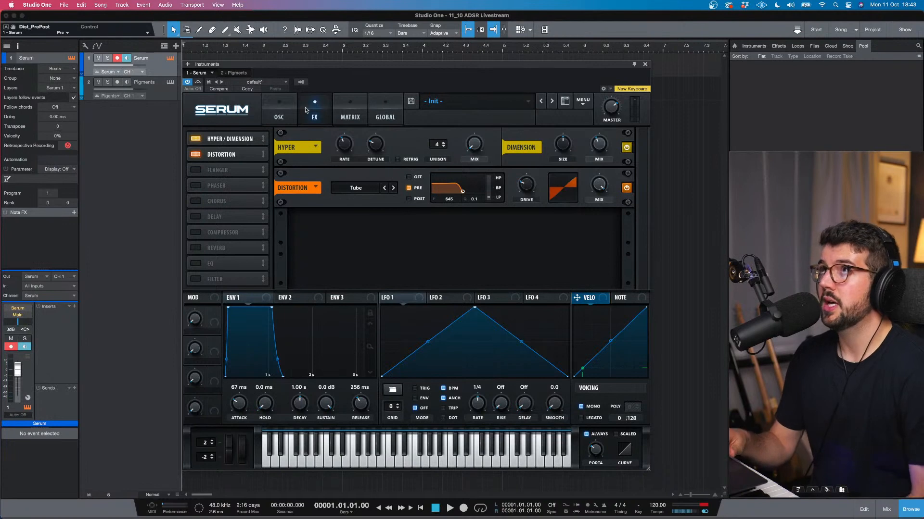
Lower oscillator A's octave to -2 and return to the effects rack
{"action": "left_click", "coordinate": [279, 112]}
{"action": "left_click_drag", "start_coordinate": [282, 162], "coordinate": [280, 183]}
{"action": "left_click", "coordinate": [317, 114]}
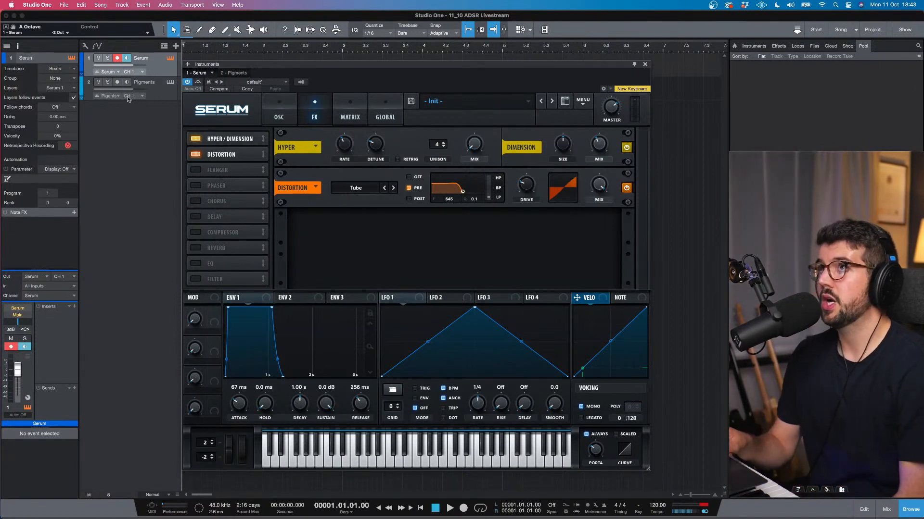
Enable the compressor effect and set its threshold to about -25.7 dB
{"action": "left_click", "coordinate": [196, 232]}
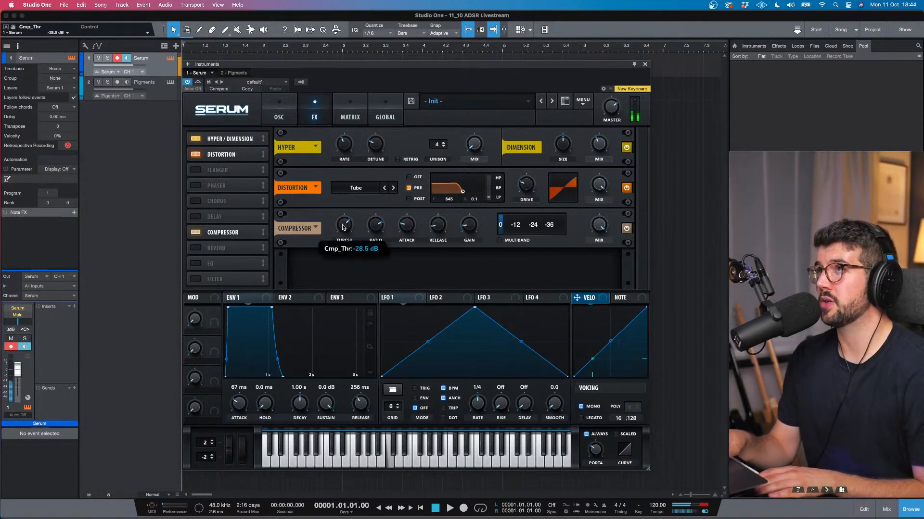
{"action": "scroll", "coordinate": [343, 225], "scroll_direction": "up", "scroll_amount": 3}
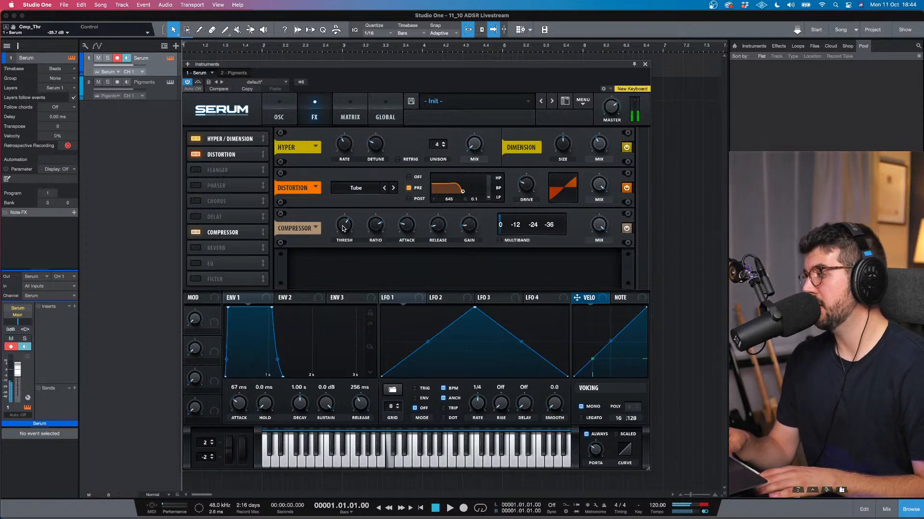
Enable the filter effect as MG Low 24 with a cutoff of about 541 Hz, and assign Macro 1 to modulate that cutoff
{"action": "left_click", "coordinate": [196, 280]}
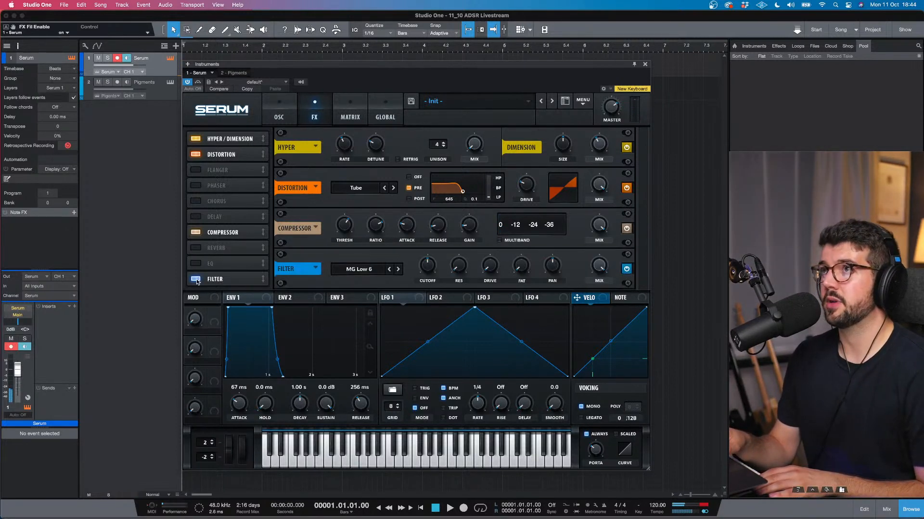
{"action": "left_click", "coordinate": [399, 269]}
{"action": "left_click", "coordinate": [398, 269]}
{"action": "left_click", "coordinate": [398, 269]}
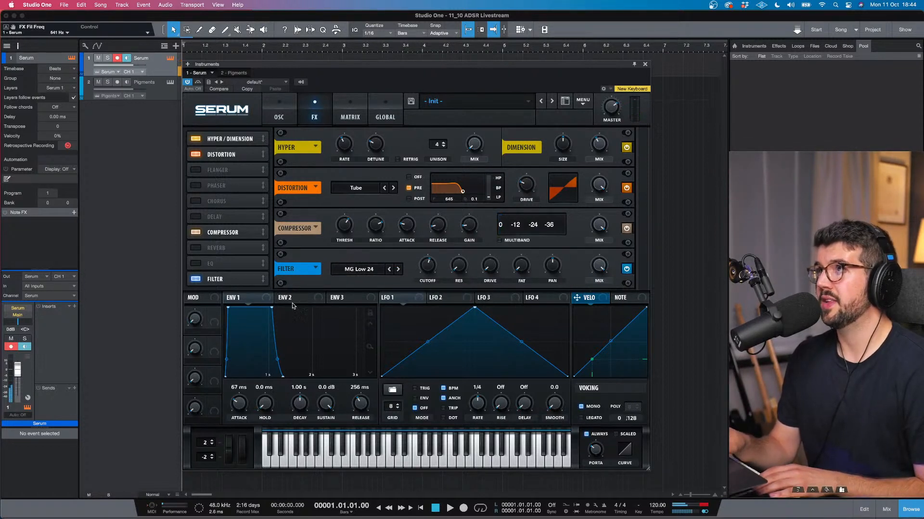
{"action": "left_click_drag", "start_coordinate": [217, 325], "coordinate": [431, 272]}
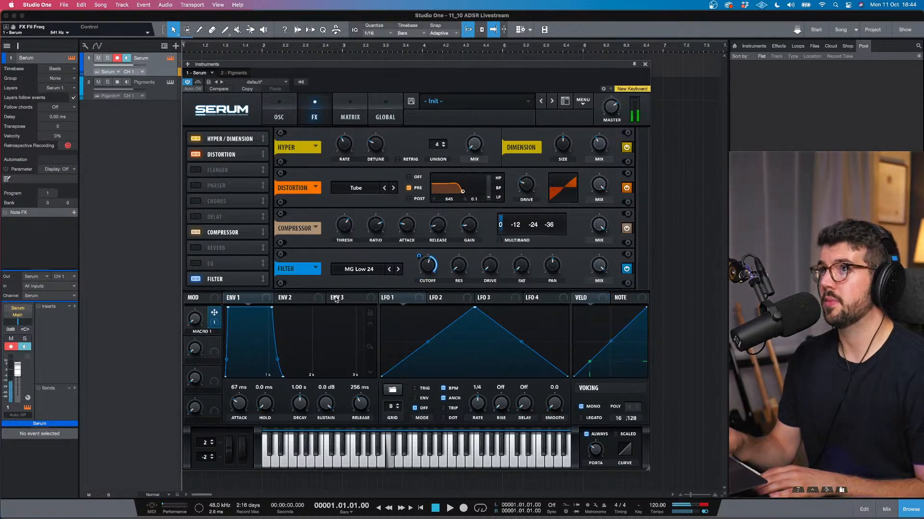
Rename Macro 1 to "open meeee"
{"action": "double_click", "coordinate": [210, 331]}
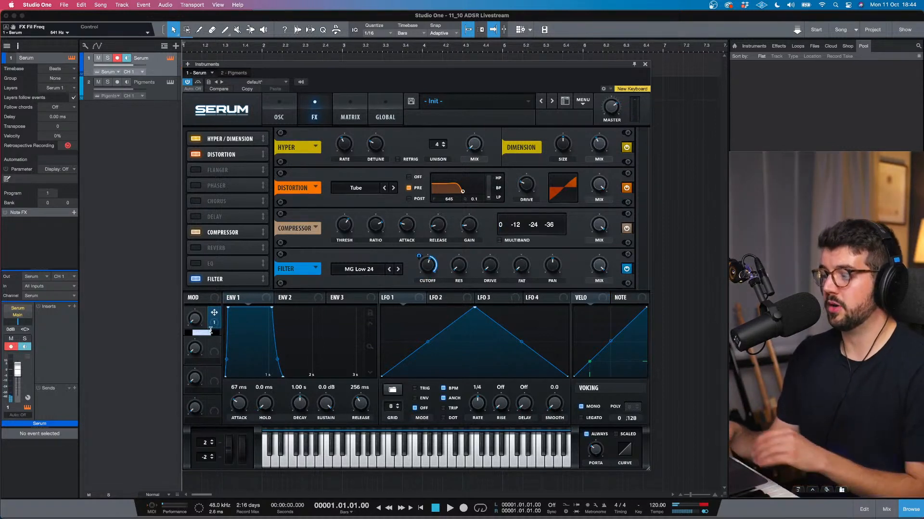
{"action": "type", "text": "open"}
{"action": "key", "text": "Return"}
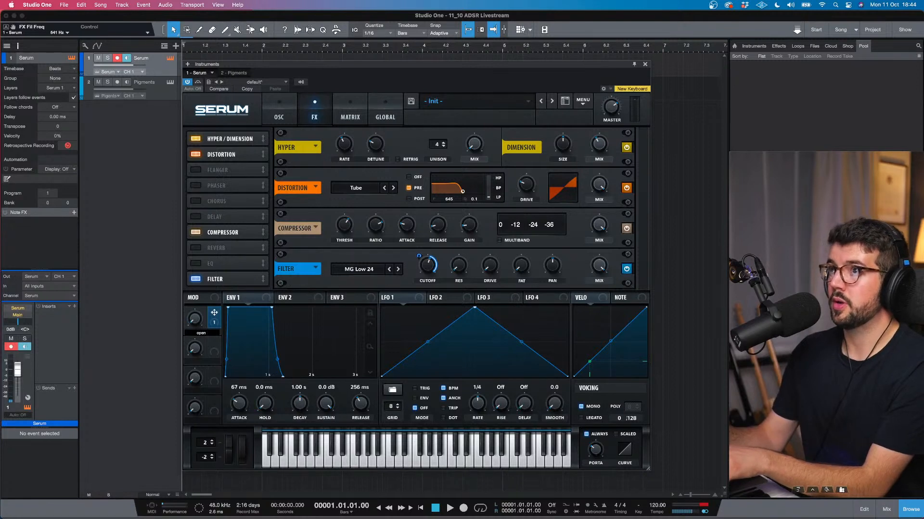
{"action": "type", "text": "meeee"}
{"action": "key", "text": "Return"}
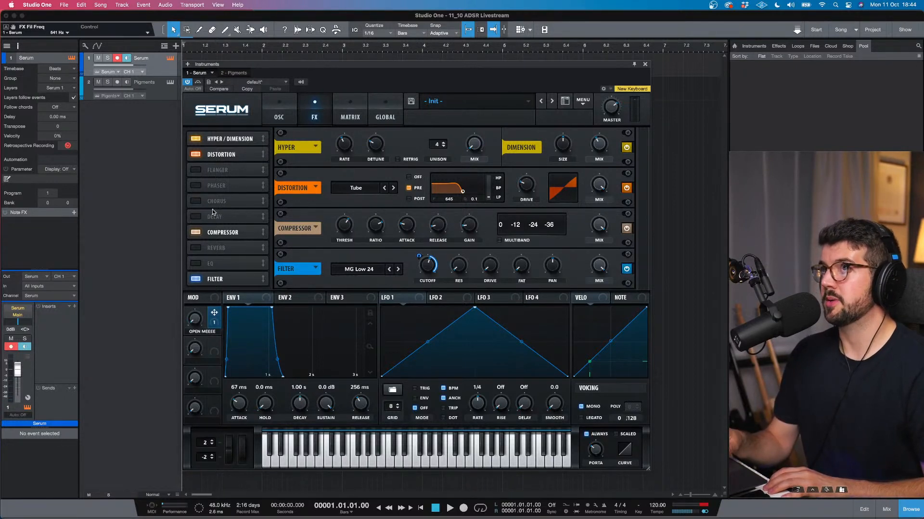
Enable a Hall reverb with about 29% mix, a 22% low cut and a decay of about 2.7 s, and adjust its size
{"action": "left_click", "coordinate": [195, 248]}
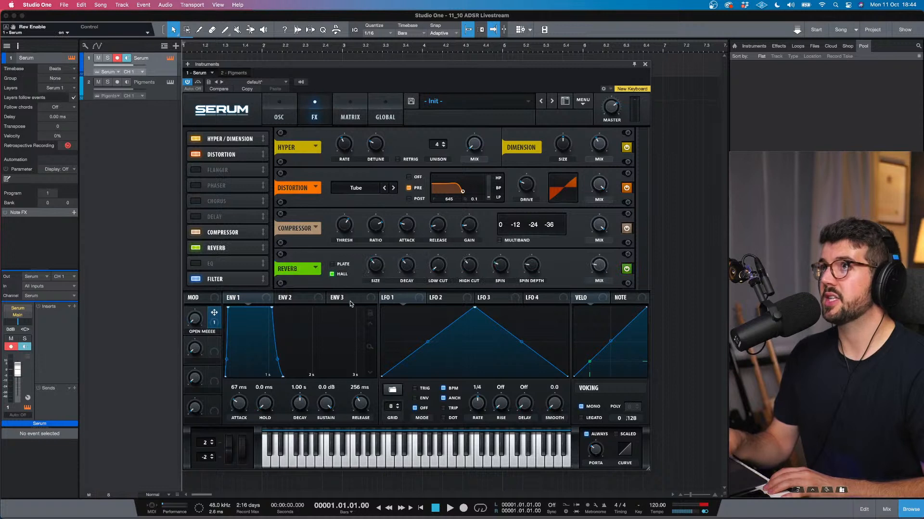
{"action": "mouse_move", "coordinate": [378, 272]}
{"action": "left_click_drag", "start_coordinate": [378, 276], "coordinate": [378, 279]}
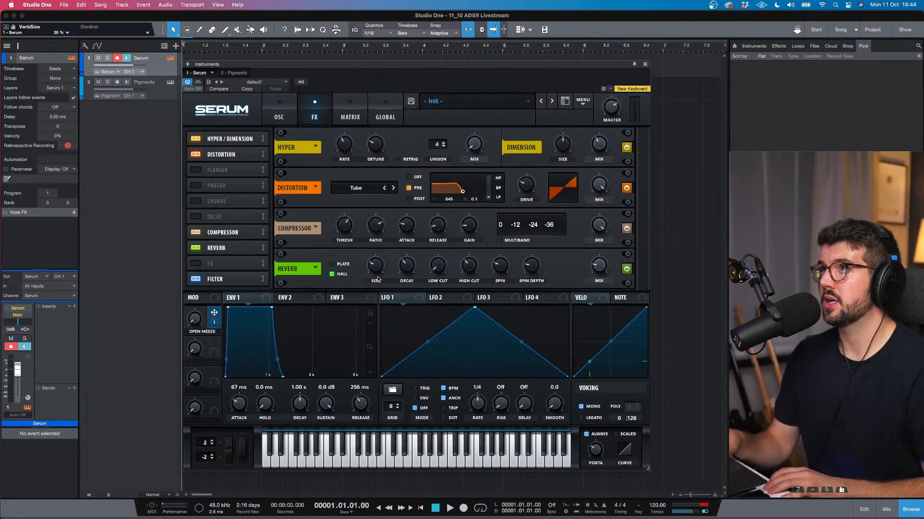
{"action": "mouse_move", "coordinate": [405, 269]}
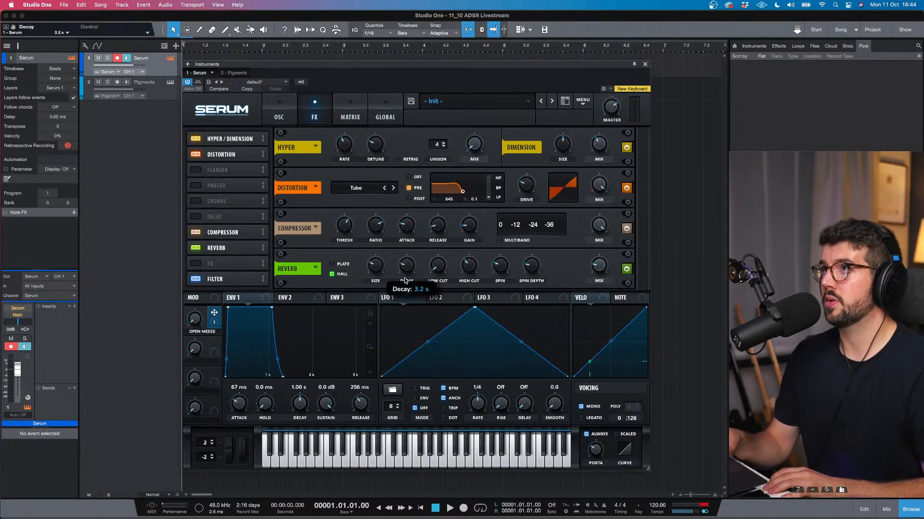
{"action": "left_click_drag", "start_coordinate": [405, 284], "coordinate": [405, 285]}
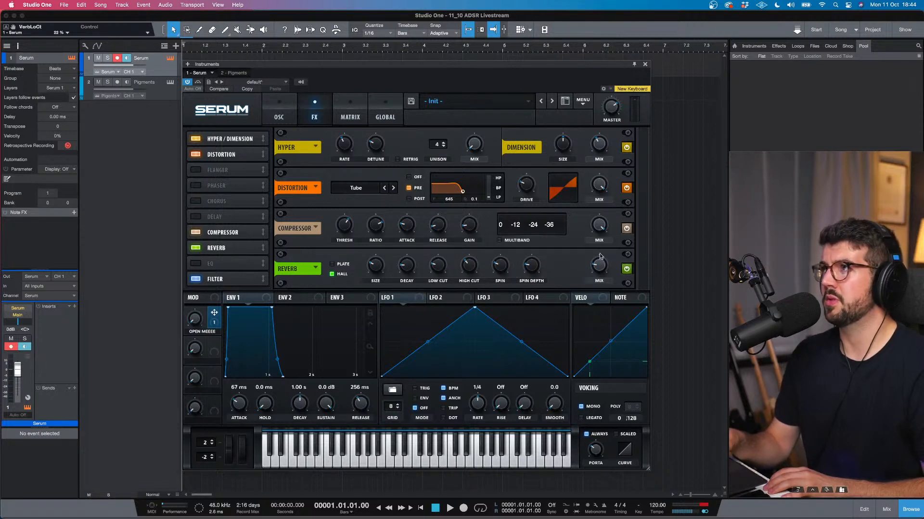
{"action": "mouse_move", "coordinate": [603, 265]}
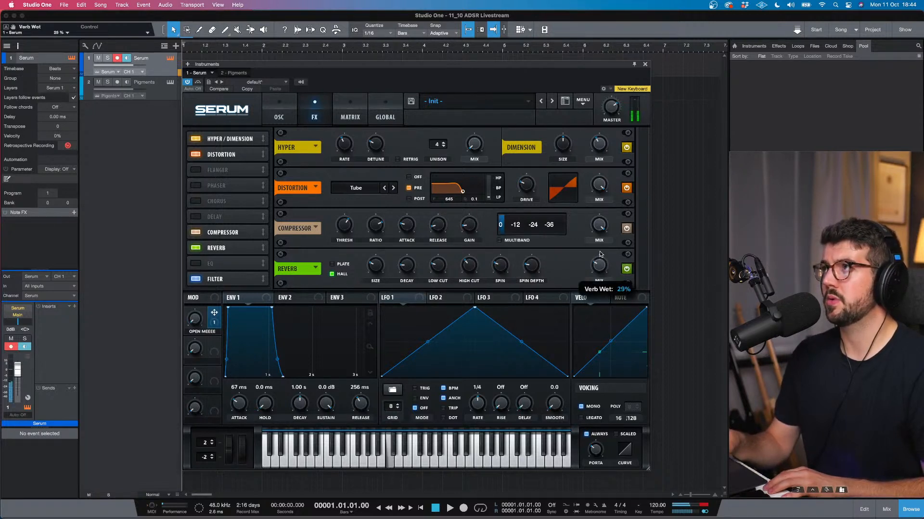
{"action": "mouse_move", "coordinate": [376, 266]}
{"action": "left_click_drag", "start_coordinate": [376, 266], "coordinate": [374, 258]}
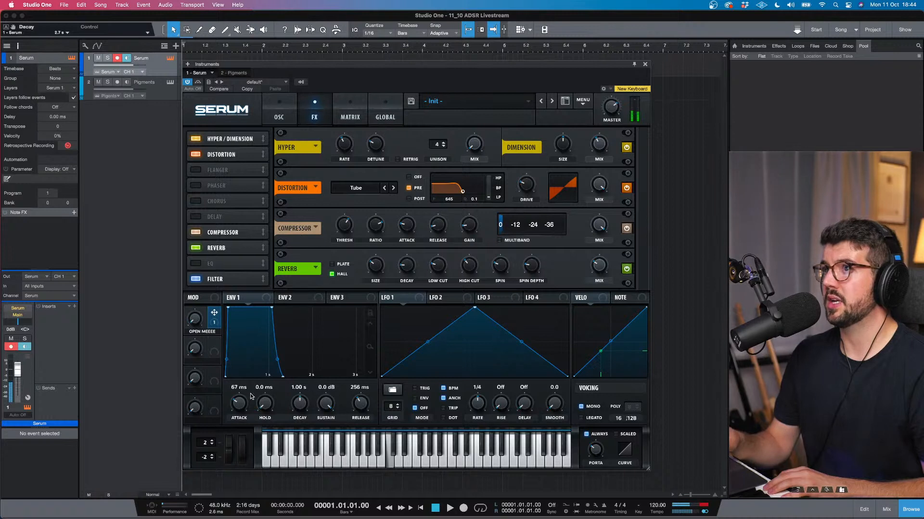
Set envelope 1 to an attack of about 90 ms and a release of about 254 ms
{"action": "left_click_drag", "start_coordinate": [242, 411], "coordinate": [243, 405]}
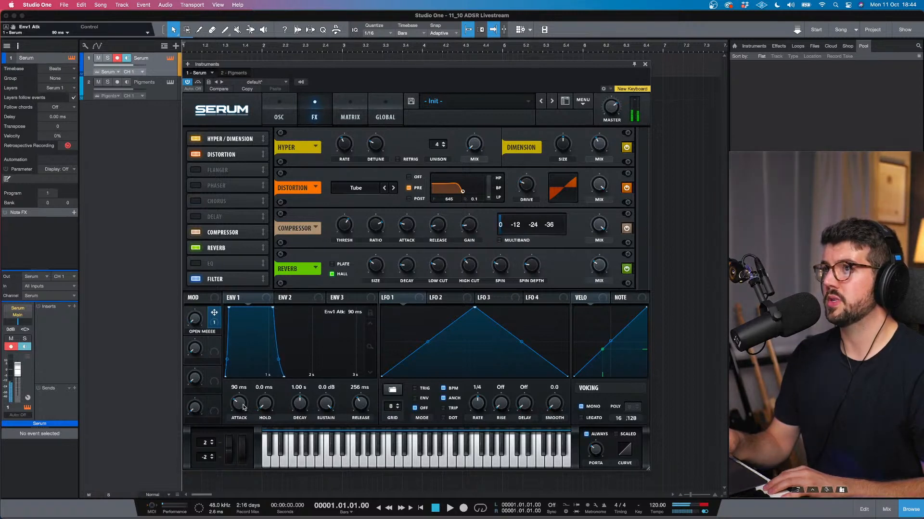
{"action": "left_click_drag", "start_coordinate": [364, 408], "coordinate": [366, 412]}
Raise the OPEN MEEEE macro to about 25% and set the compressor gain to about 7.5 dB
{"action": "left_click", "coordinate": [193, 312]}
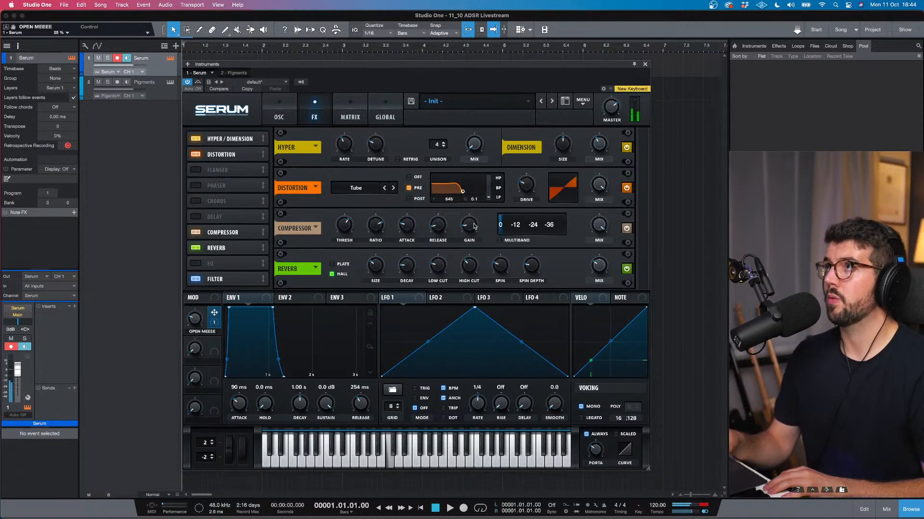
{"action": "mouse_move", "coordinate": [467, 227]}
{"action": "left_click_drag", "start_coordinate": [467, 225], "coordinate": [467, 221]}
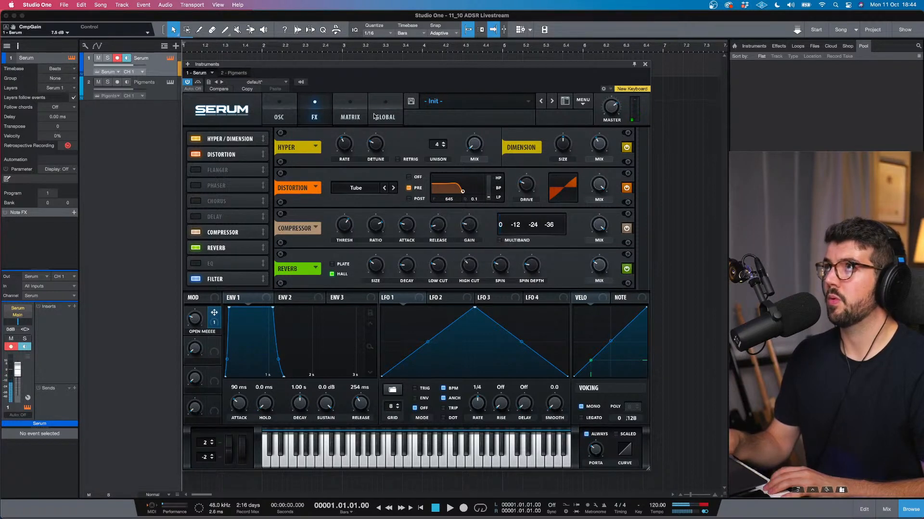
Shorten envelope 1's attack to about 33 ms and set the portamento time to about 94 ms
{"action": "left_click", "coordinate": [279, 118]}
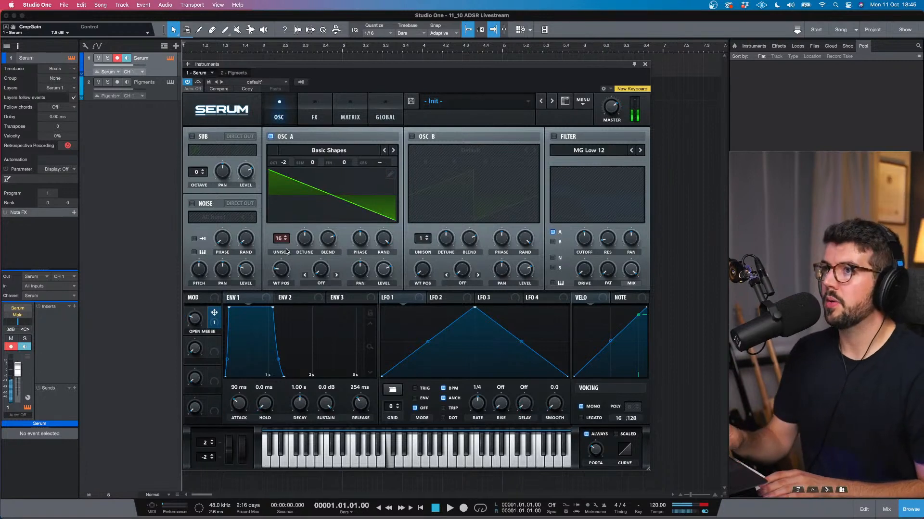
{"action": "left_click_drag", "start_coordinate": [246, 409], "coordinate": [241, 411]}
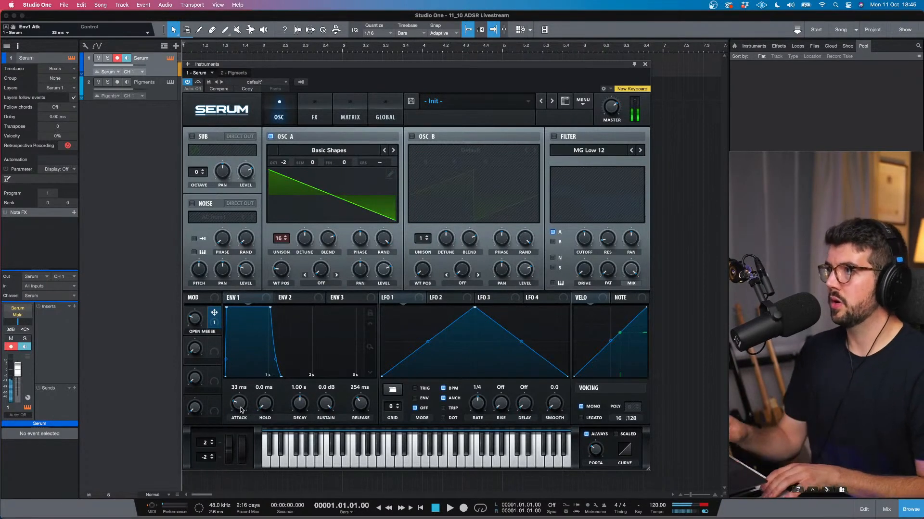
{"action": "left_click_drag", "start_coordinate": [599, 452], "coordinate": [592, 445]}
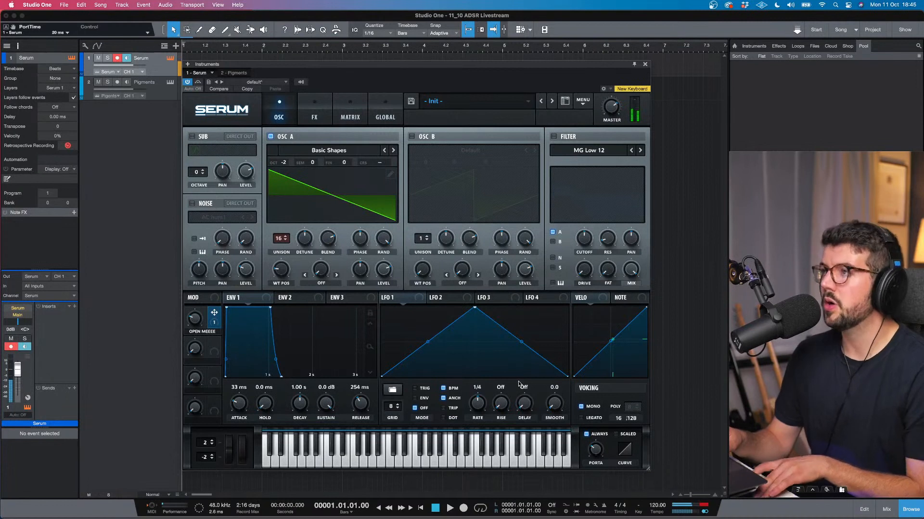
{"action": "left_click_drag", "start_coordinate": [601, 452], "coordinate": [600, 441]}
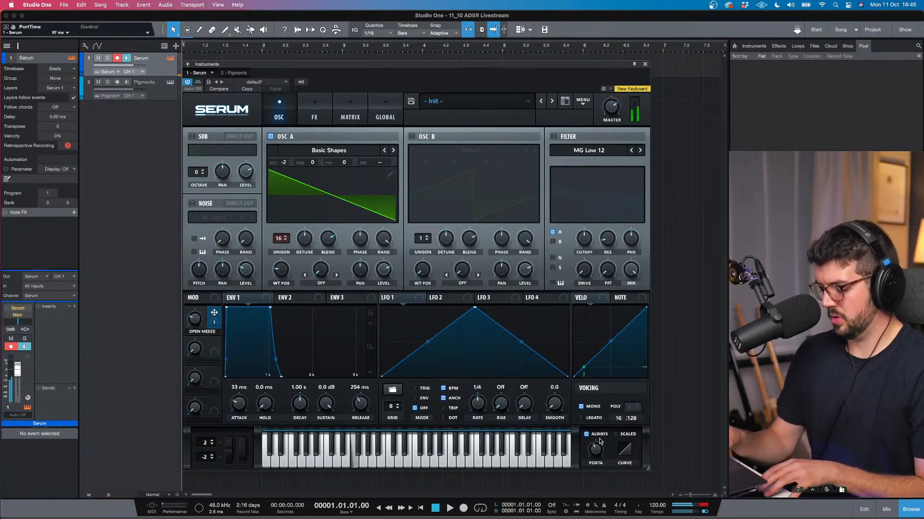
{"action": "mouse_move", "coordinate": [595, 449]}
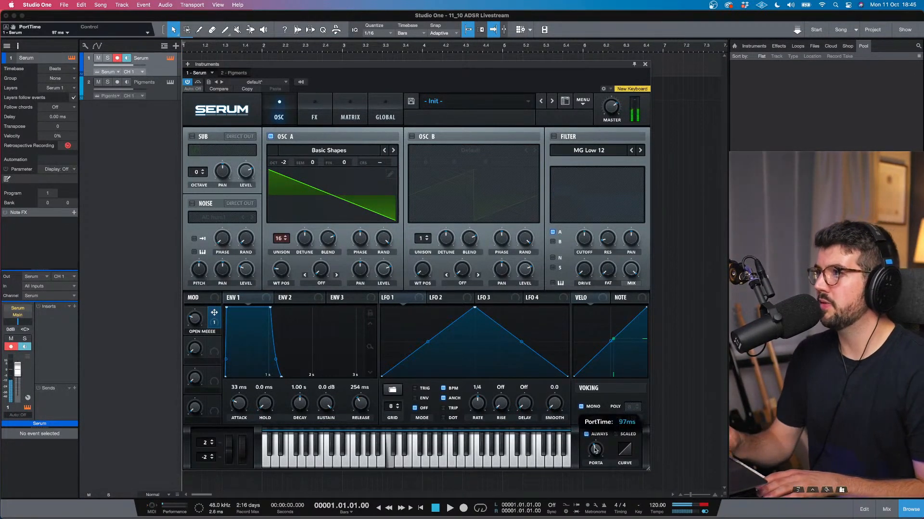
{"action": "left_click_drag", "start_coordinate": [595, 449], "coordinate": [595, 451]}
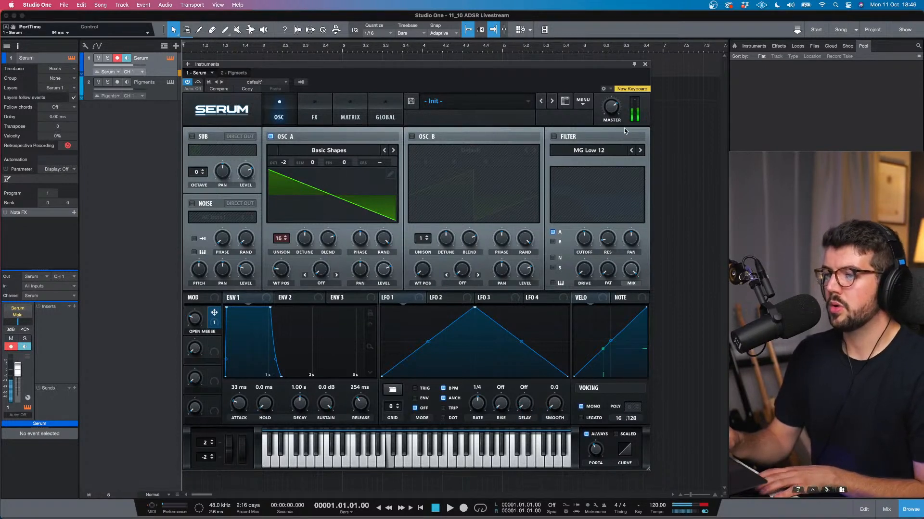
Set the master volume to about 71% and the OPEN MEEEE macro to about 34%, then show the effects rack
{"action": "mouse_move", "coordinate": [612, 113]}
{"action": "left_click_drag", "start_coordinate": [612, 113], "coordinate": [613, 112]}
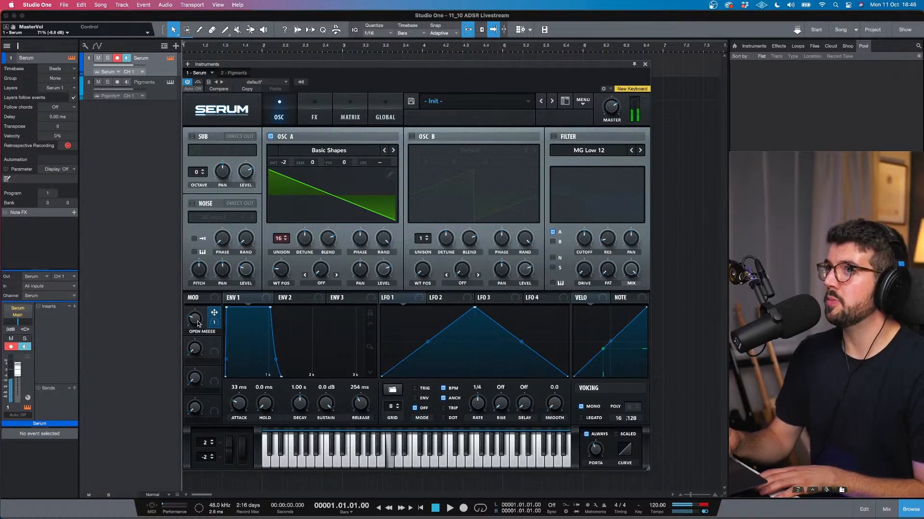
{"action": "mouse_move", "coordinate": [198, 319]}
{"action": "left_click_drag", "start_coordinate": [199, 319], "coordinate": [198, 315]}
{"action": "left_click", "coordinate": [314, 114]}
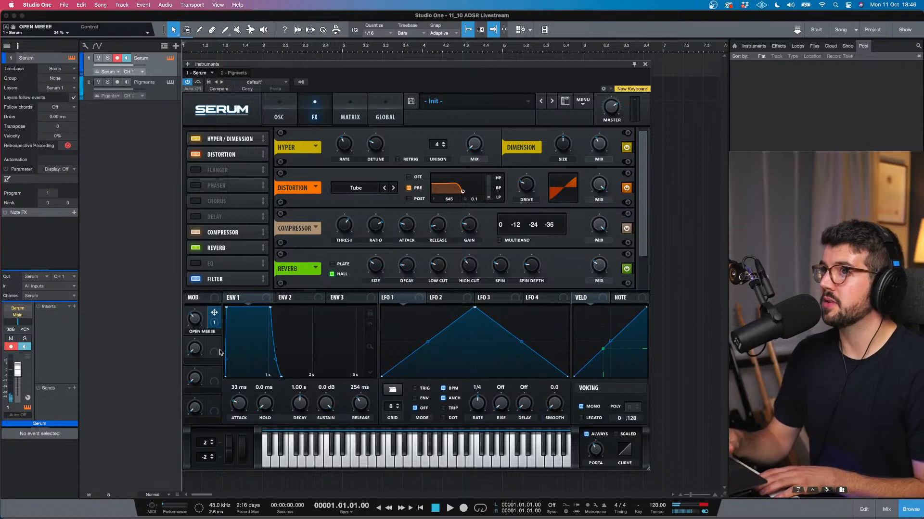
Assign macro 2 to the reverb mix and rename the macro MORE VERBBBB
{"action": "left_click_drag", "start_coordinate": [215, 354], "coordinate": [599, 265]}
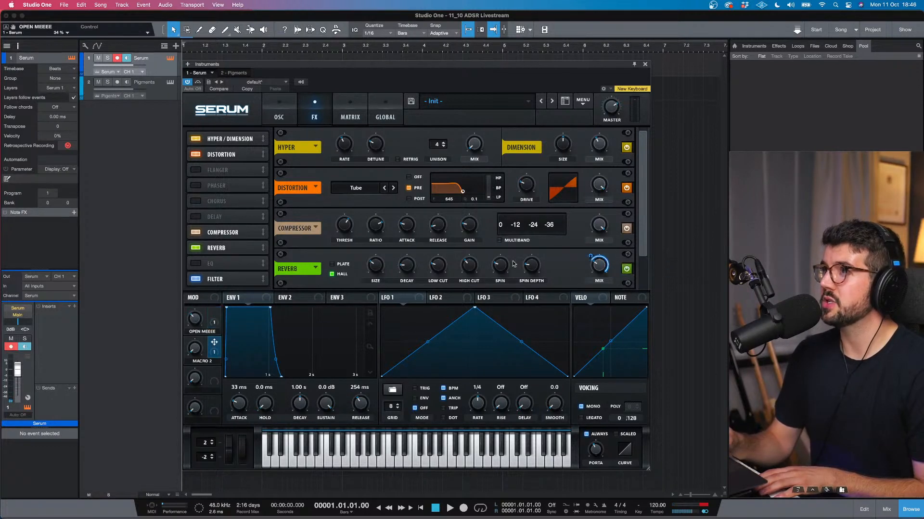
{"action": "double_click", "coordinate": [203, 361]}
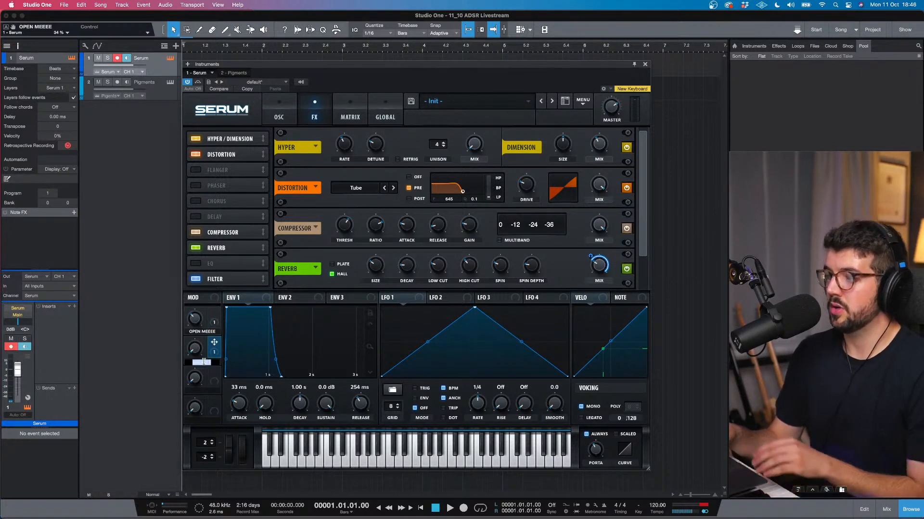
{"action": "type", "text": "MORE VERBBB"}
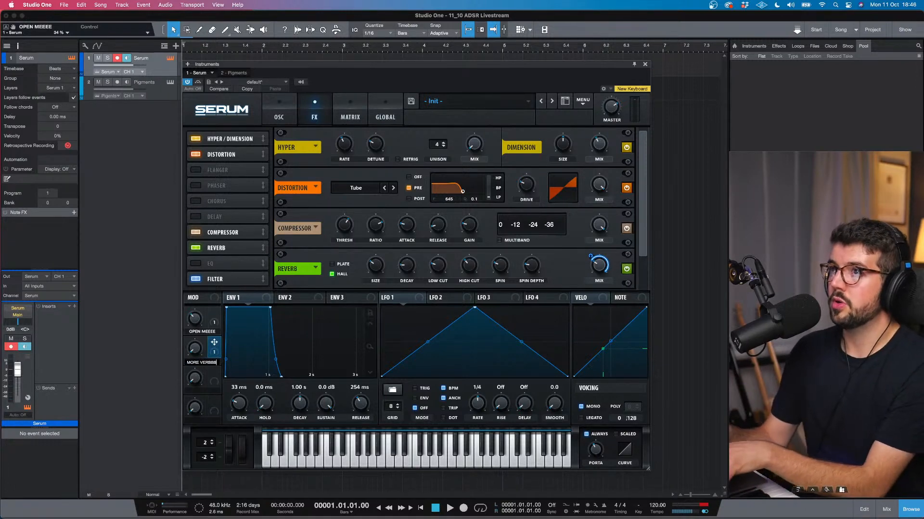
{"action": "key", "text": "Return"}
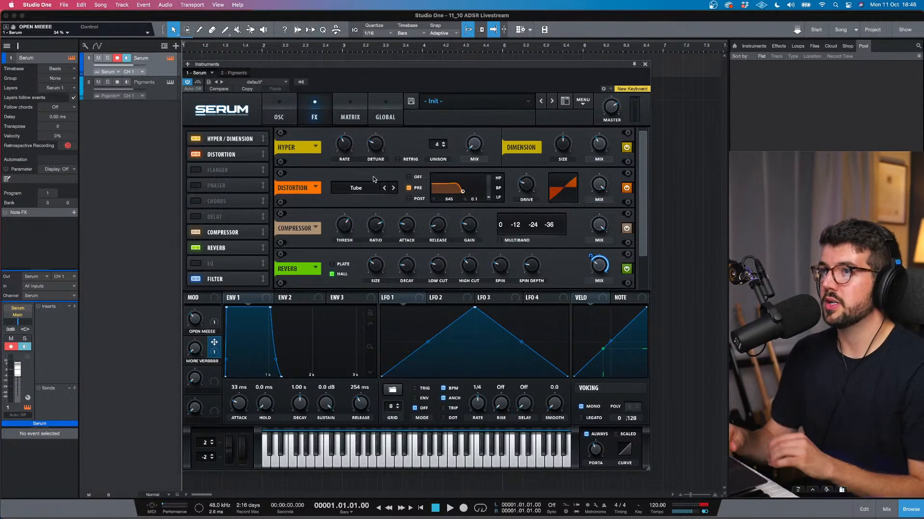
Raise the MORE VERBBBB macro to about 43% and the OPEN MEEEE macro to about 53%
{"action": "left_click", "coordinate": [288, 111]}
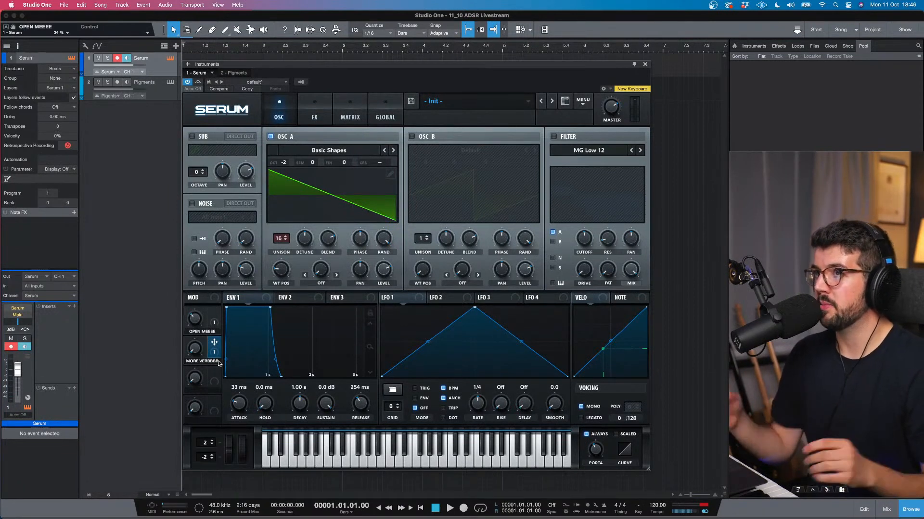
{"action": "left_click_drag", "start_coordinate": [193, 346], "coordinate": [196, 306]}
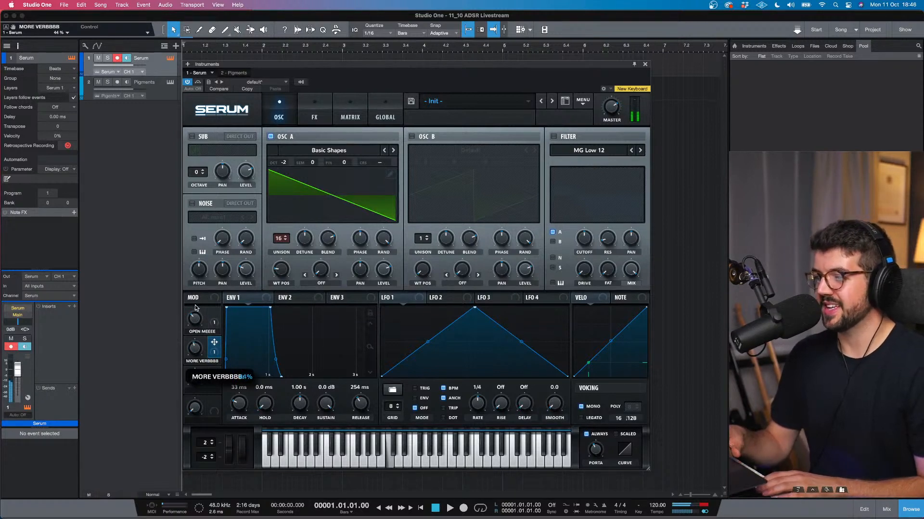
{"action": "left_click_drag", "start_coordinate": [195, 308], "coordinate": [196, 308]}
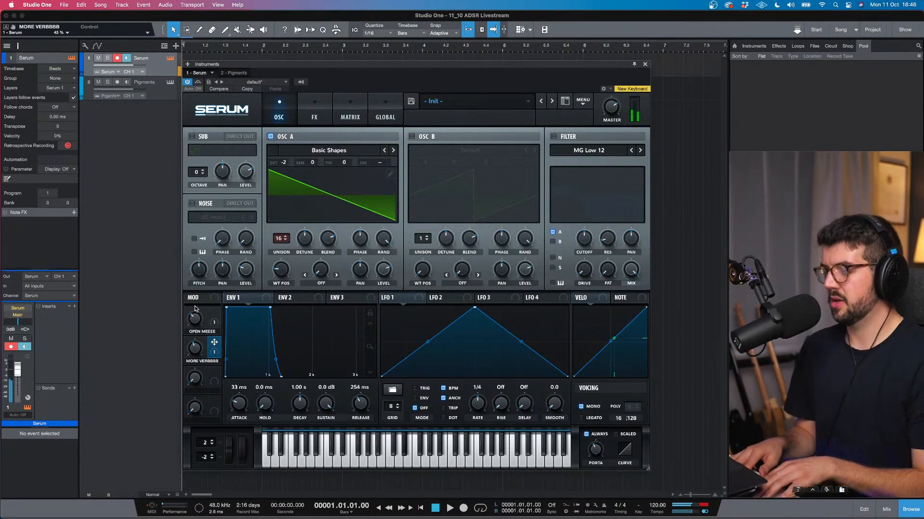
{"action": "left_click_drag", "start_coordinate": [194, 348], "coordinate": [197, 294]}
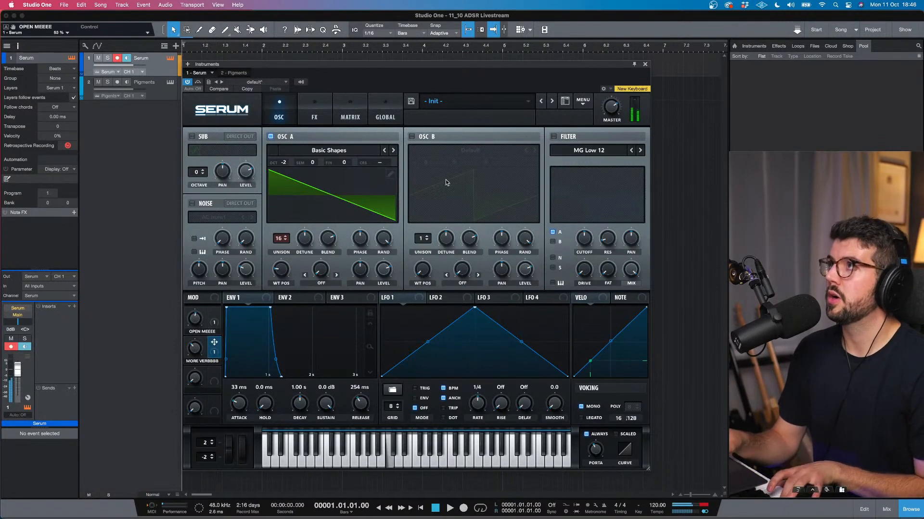
Raise the distortion's pre-filter frequency to about 2487 Hz and lower the OPEN MEEEE macro to about 38%
{"action": "left_click", "coordinate": [315, 112]}
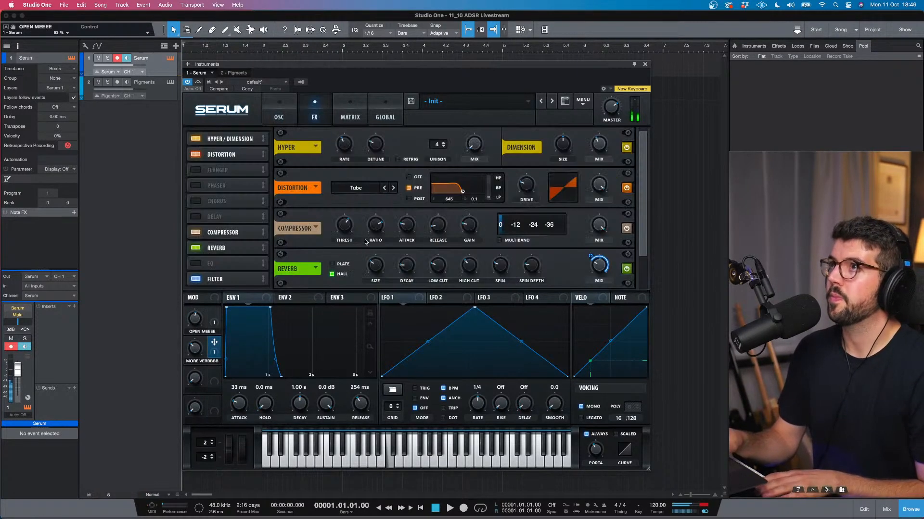
{"action": "left_click_drag", "start_coordinate": [462, 192], "coordinate": [473, 193]}
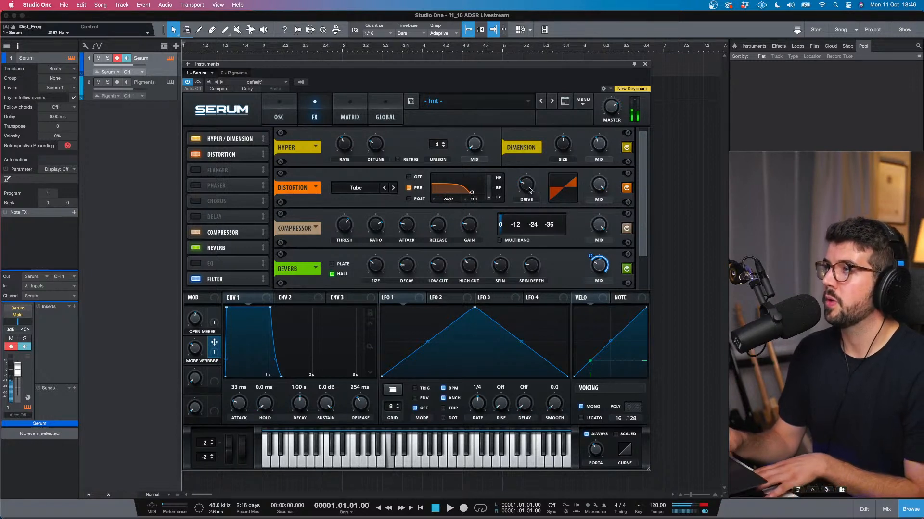
{"action": "mouse_move", "coordinate": [195, 327]}
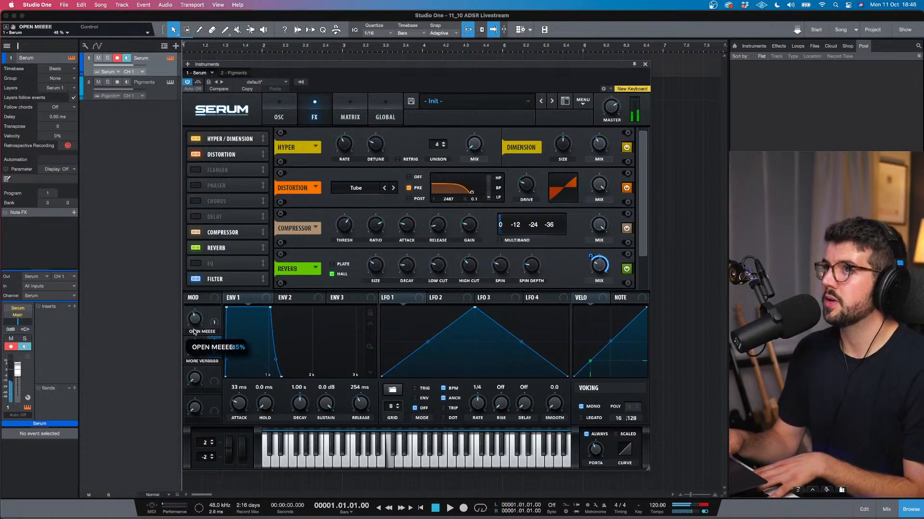
{"action": "left_click_drag", "start_coordinate": [194, 333], "coordinate": [195, 338]}
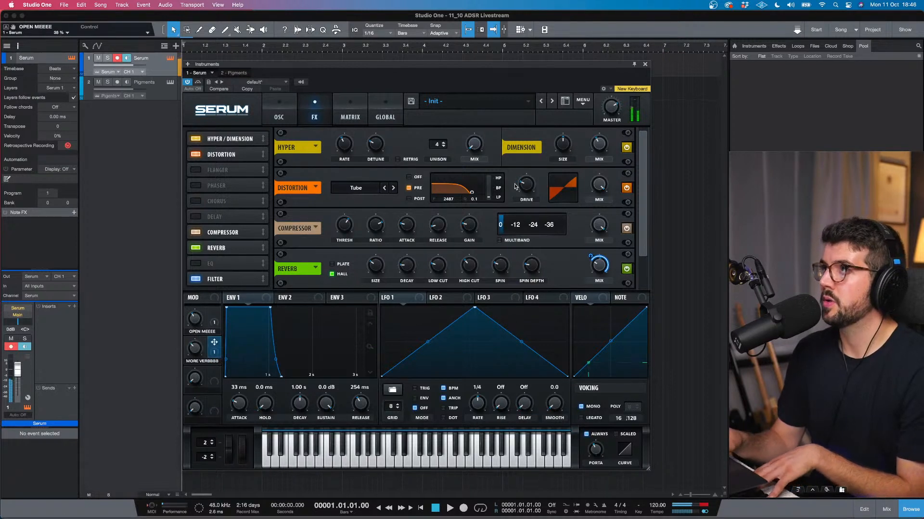
Set the distortion drive to about 25%
{"action": "mouse_move", "coordinate": [526, 187]}
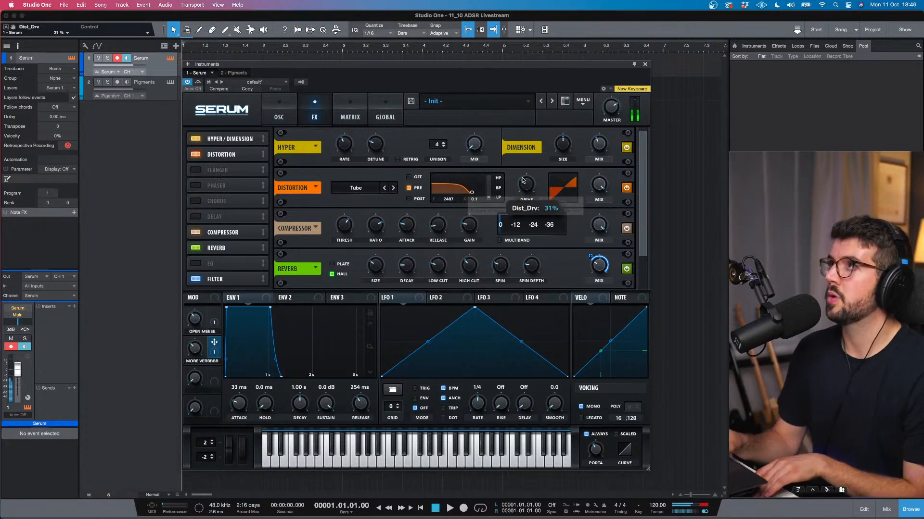
{"action": "left_click_drag", "start_coordinate": [523, 177], "coordinate": [522, 182]}
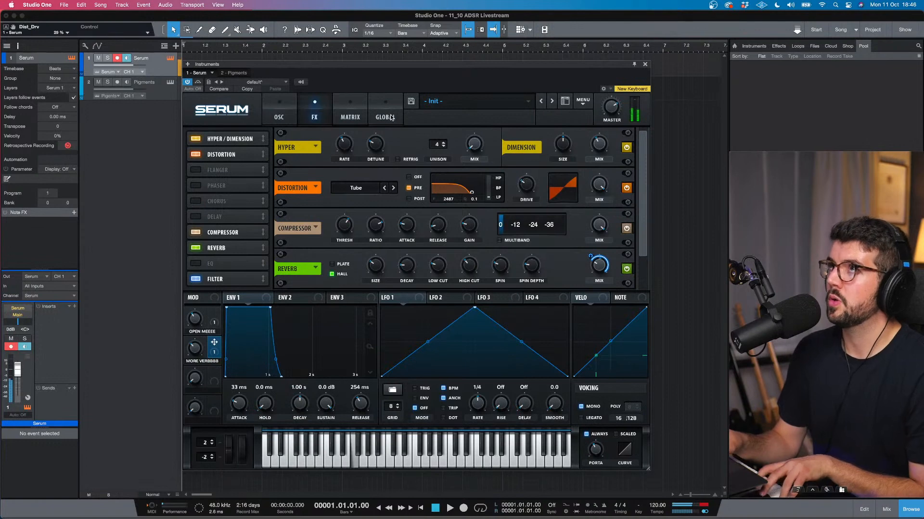
Try oscillator A at octave 0 with the OPEN MEEEE macro at about 24%, and return the octave to -2
{"action": "left_click", "coordinate": [280, 108]}
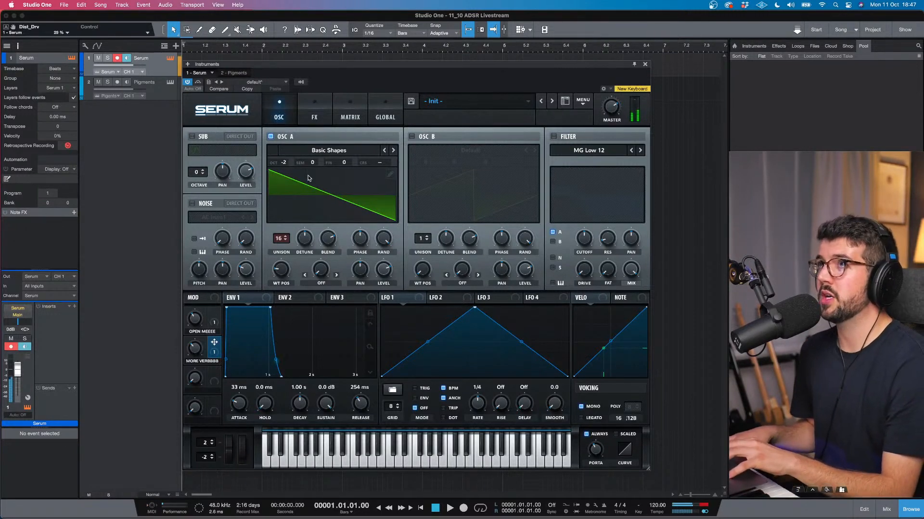
{"action": "left_click_drag", "start_coordinate": [284, 164], "coordinate": [287, 151]}
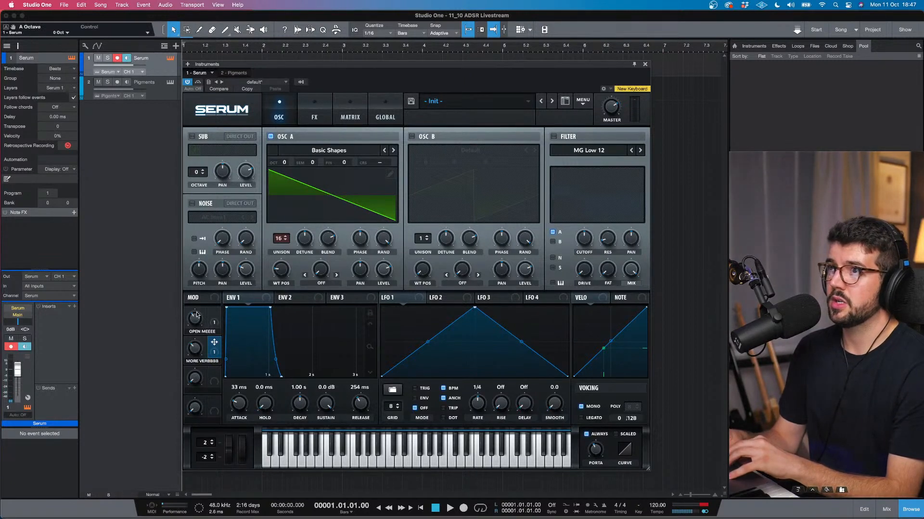
{"action": "left_click_drag", "start_coordinate": [196, 315], "coordinate": [198, 298]}
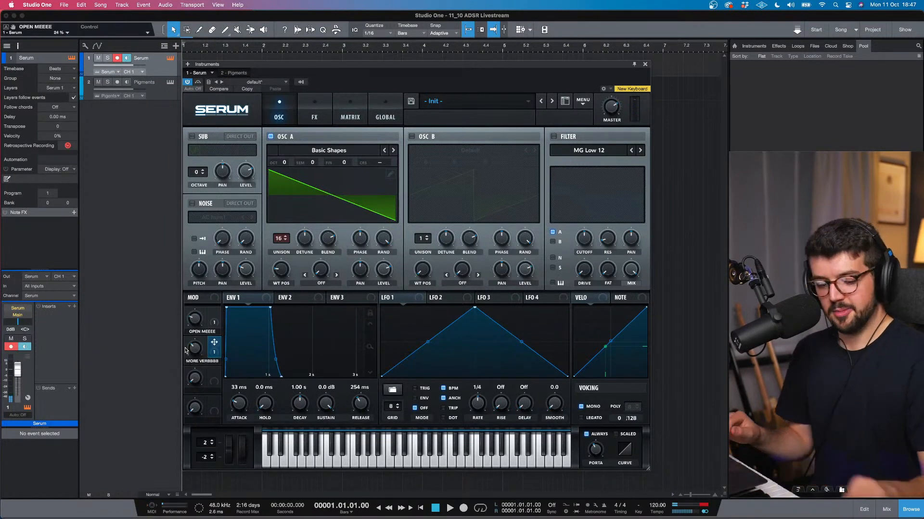
{"action": "left_click_drag", "start_coordinate": [284, 162], "coordinate": [290, 187]}
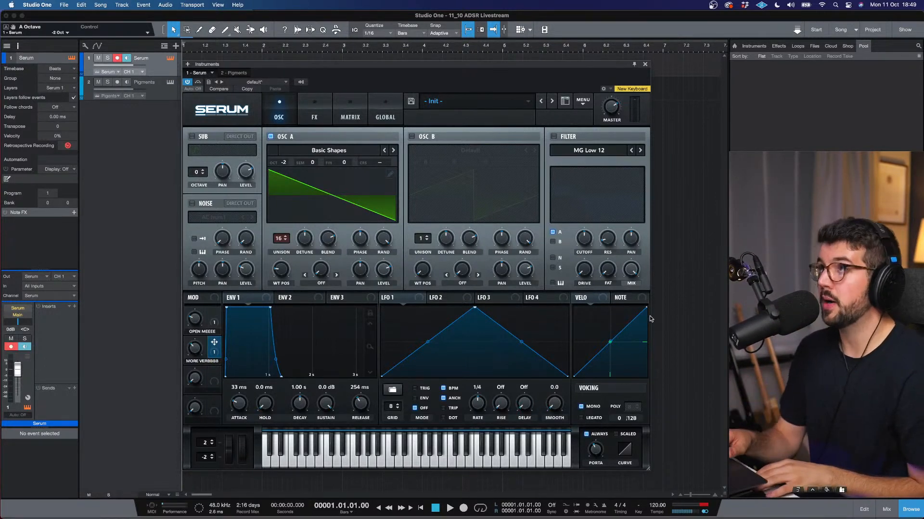
Enable oscillator B and load the Mellow But Instable wavetable from the Analog category
{"action": "left_click", "coordinate": [411, 137]}
{"action": "left_click", "coordinate": [425, 152]}
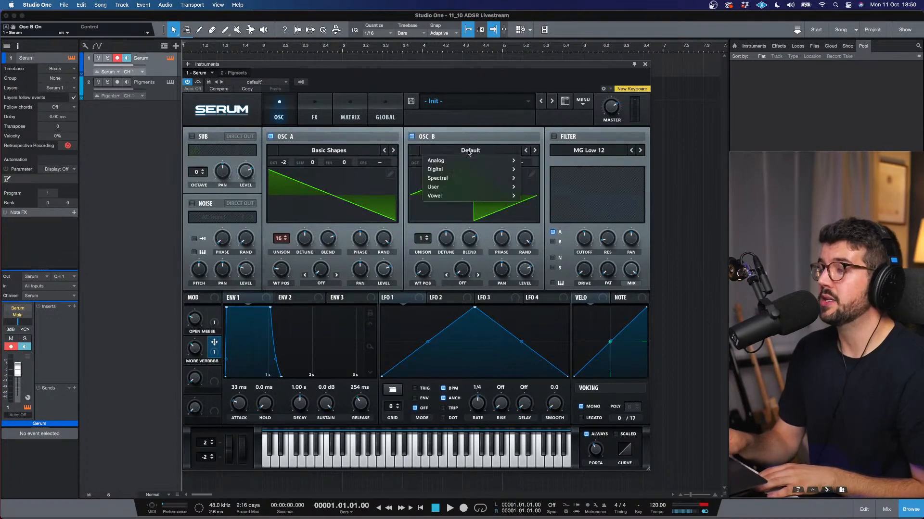
{"action": "mouse_move", "coordinate": [481, 161]}
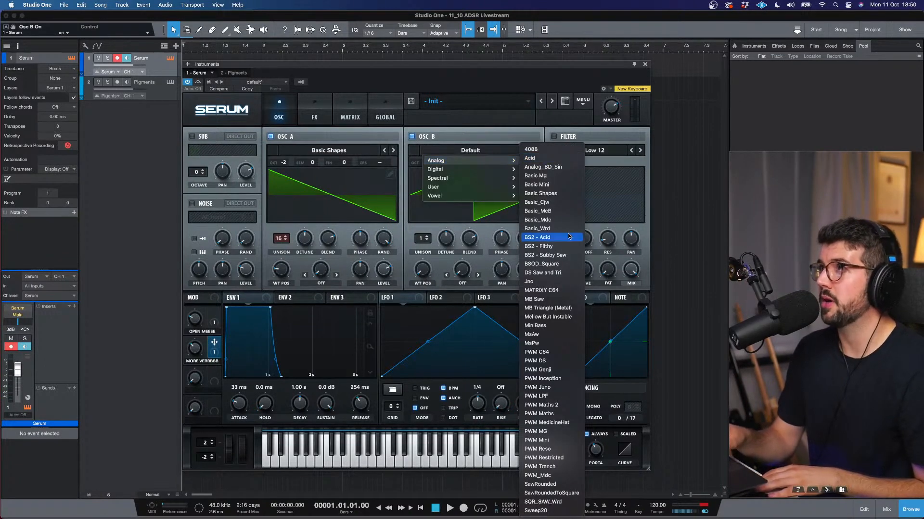
{"action": "left_click", "coordinate": [572, 316]}
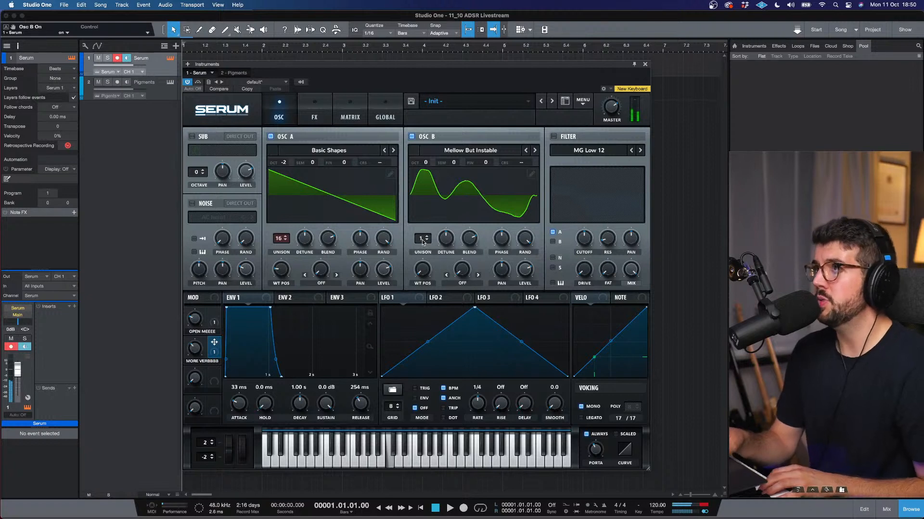
Set oscillator B to 3 unison voices and reduce its detune
{"action": "left_click_drag", "start_coordinate": [422, 245], "coordinate": [423, 233]}
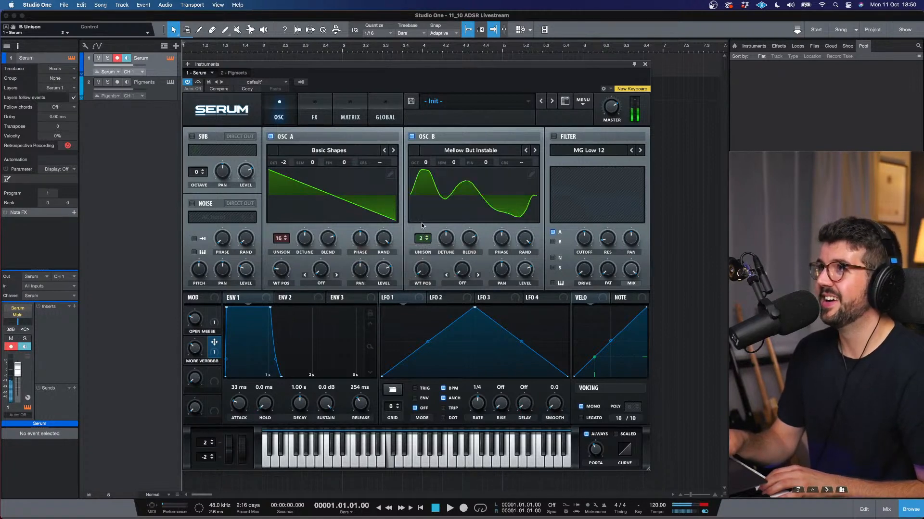
{"action": "left_click", "coordinate": [446, 238]}
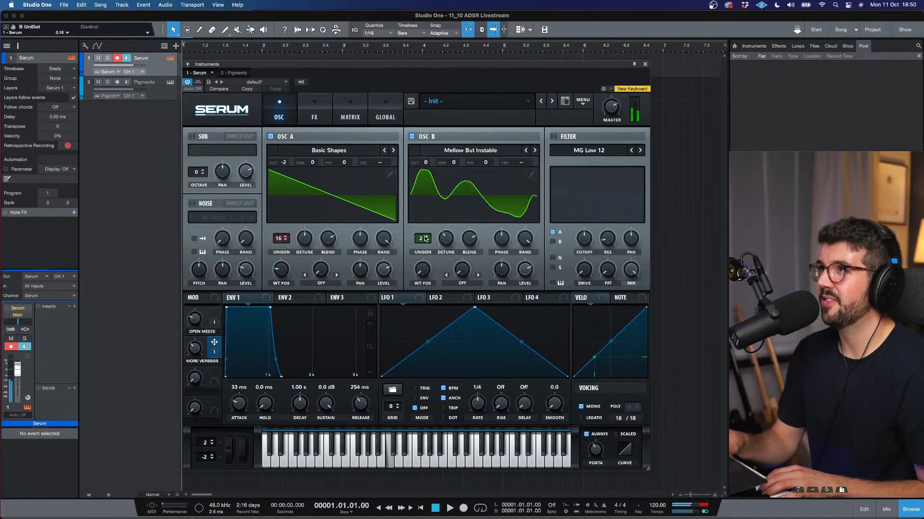
{"action": "mouse_move", "coordinate": [425, 239]}
{"action": "left_mouse_down"}
{"action": "mouse_move", "coordinate": [441, 227]}
{"action": "mouse_move", "coordinate": [438, 243]}
{"action": "left_mouse_up"}
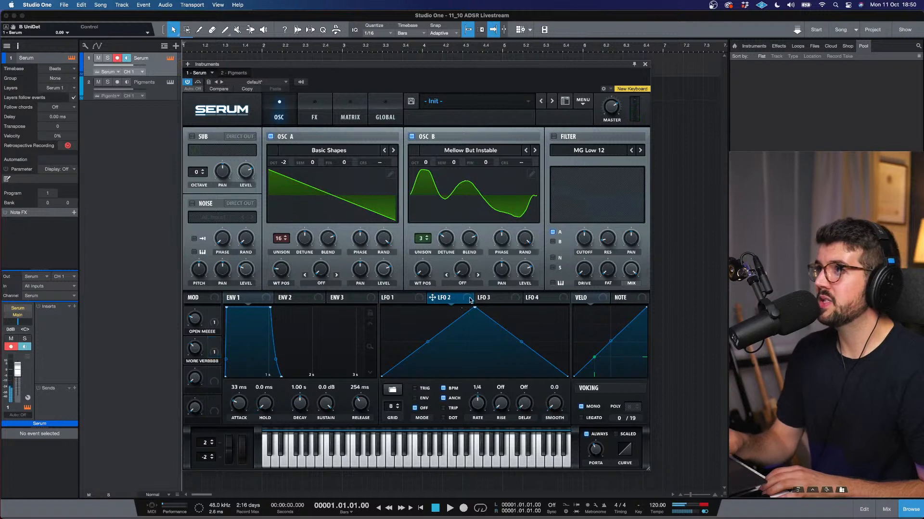
Modulate oscillator B's detune with LFO 2 at a 2 bar rate and adjust the modulation depth
{"action": "left_click_drag", "start_coordinate": [432, 298], "coordinate": [439, 241]}
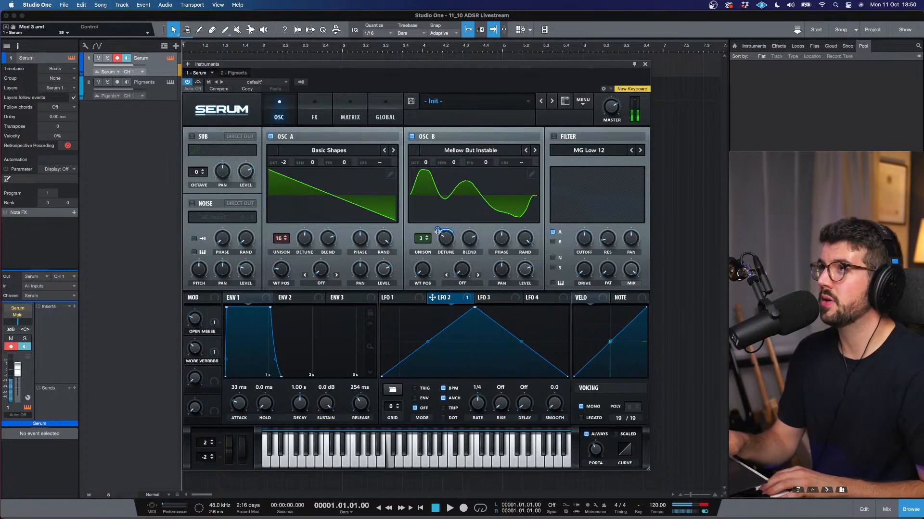
{"action": "left_click", "coordinate": [437, 230]}
{"action": "left_click_drag", "start_coordinate": [477, 403], "coordinate": [474, 422]}
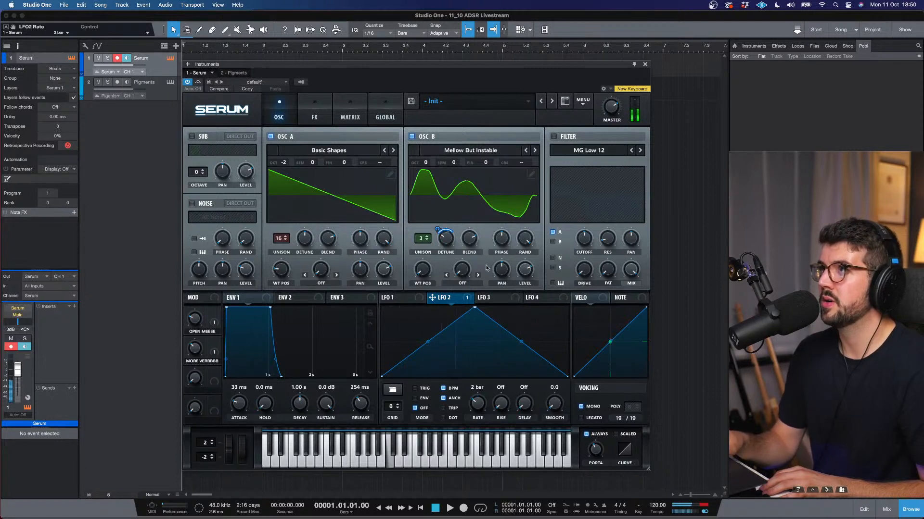
{"action": "left_click_drag", "start_coordinate": [443, 235], "coordinate": [441, 235]}
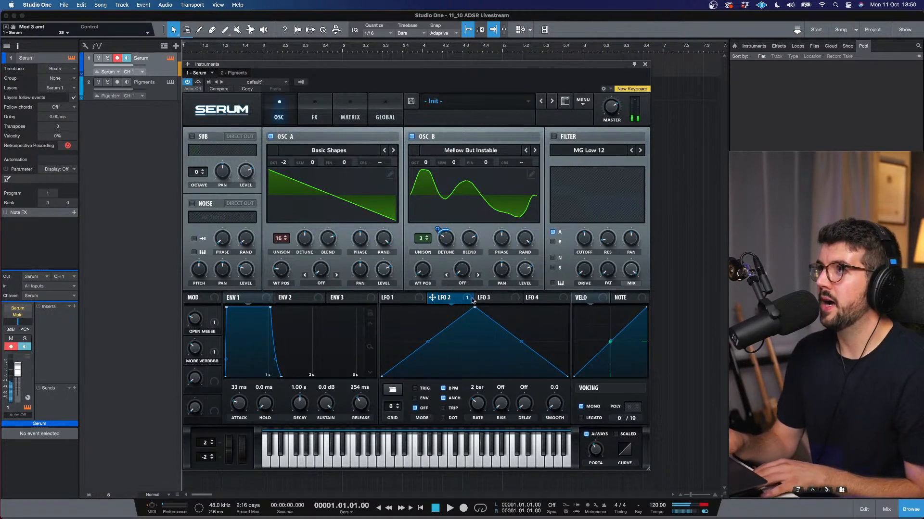
Modulate oscillator B's wavetable position with LFO 1 and set the LFO rate to 1/2
{"action": "left_click", "coordinate": [394, 297]}
{"action": "left_click_drag", "start_coordinate": [384, 297], "coordinate": [422, 270]}
{"action": "left_click_drag", "start_coordinate": [477, 403], "coordinate": [473, 379]}
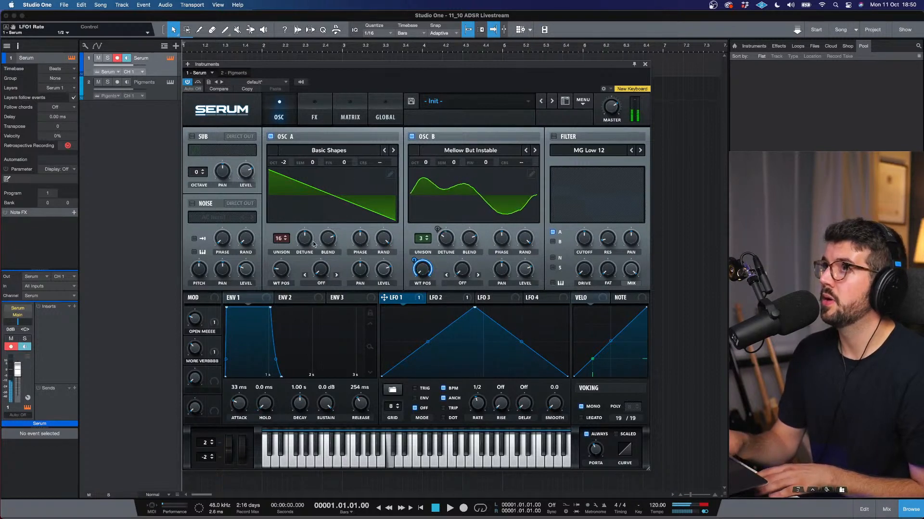
Set the OPEN MEEEE macro to about 42% and remove oscillator A from the filter routing
{"action": "left_click_drag", "start_coordinate": [193, 324], "coordinate": [196, 305]}
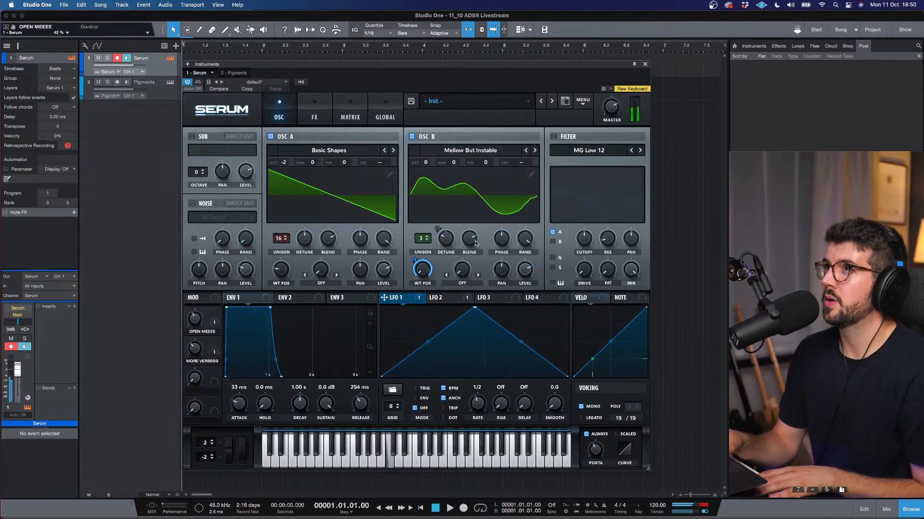
{"action": "left_click", "coordinate": [553, 232]}
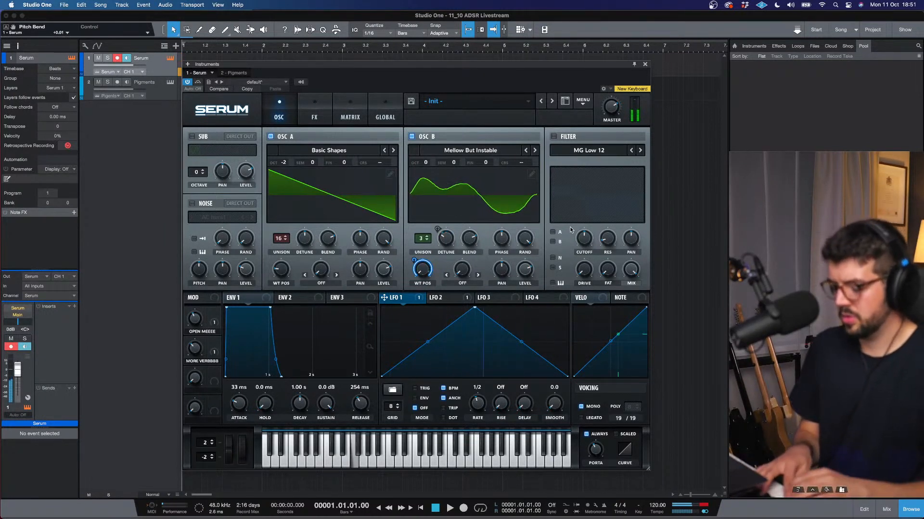
Enable the sub oscillator, set its octave to -2 and route it to the direct output
{"action": "left_click", "coordinate": [192, 137]}
{"action": "left_click_drag", "start_coordinate": [197, 175], "coordinate": [195, 195]}
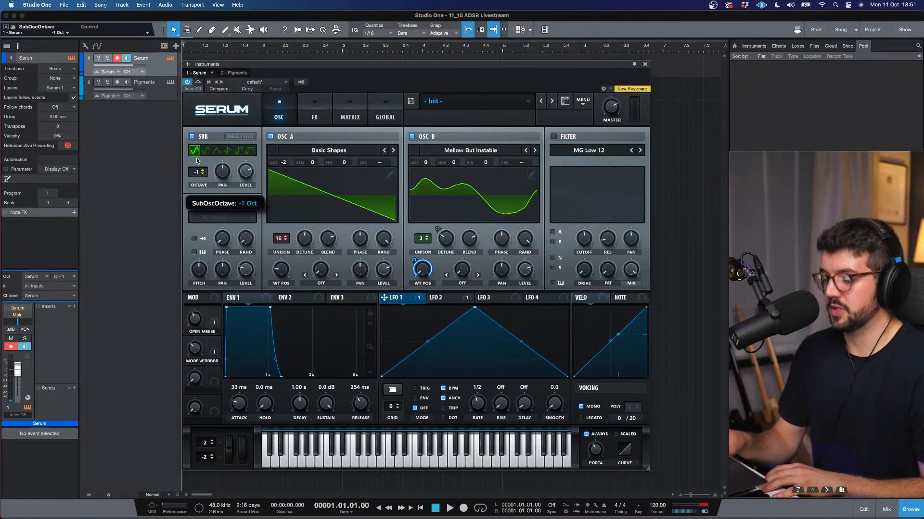
{"action": "left_click_drag", "start_coordinate": [194, 176], "coordinate": [195, 170]}
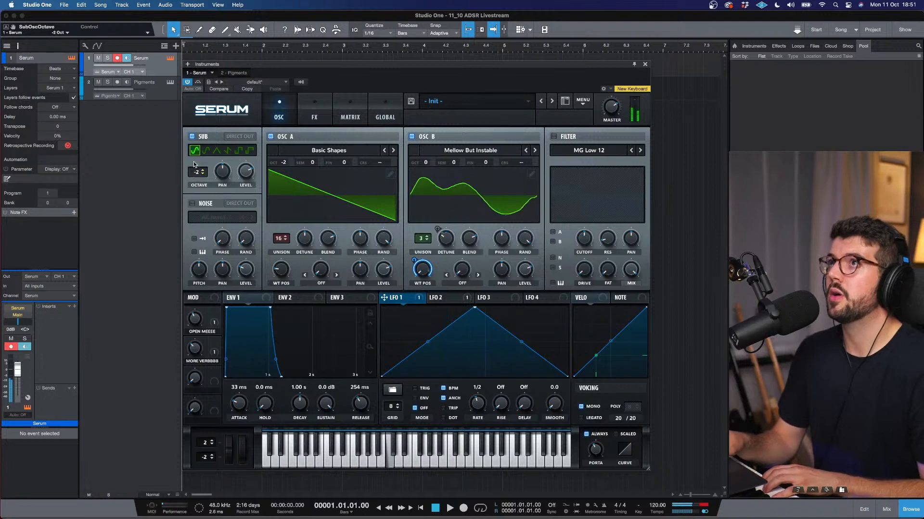
{"action": "left_click", "coordinate": [238, 137]}
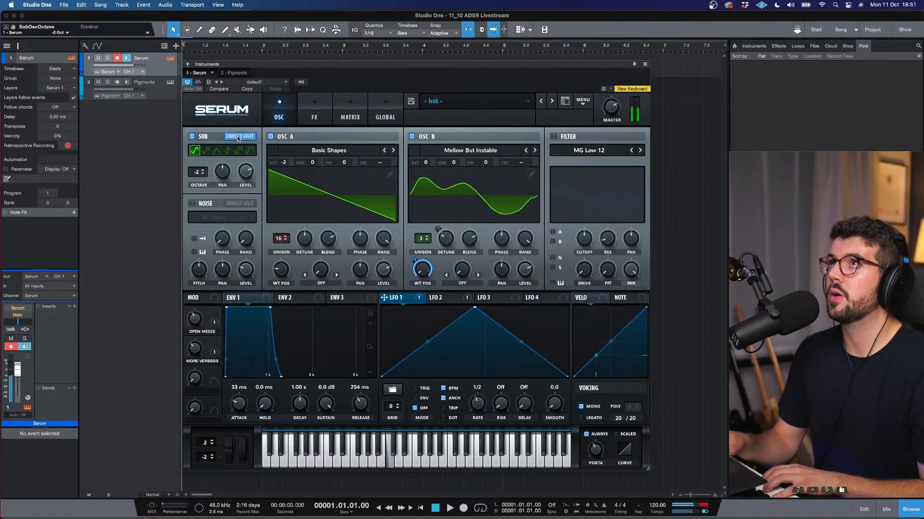
Change the sub oscillator to the second waveform shape at octave -2 and lower its level
{"action": "left_click", "coordinate": [202, 170]}
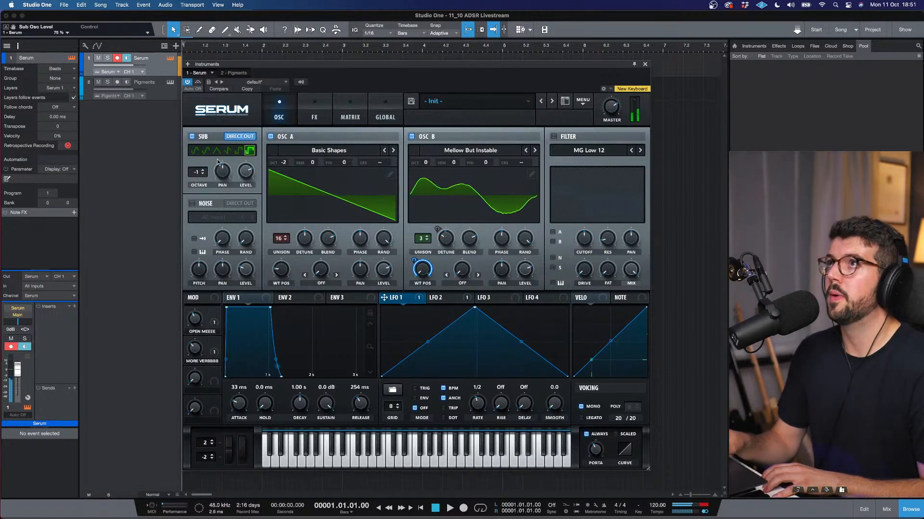
{"action": "left_click", "coordinate": [206, 153]}
{"action": "mouse_move", "coordinate": [242, 173]}
{"action": "left_mouse_down"}
{"action": "mouse_move", "coordinate": [192, 177]}
{"action": "mouse_move", "coordinate": [237, 186]}
{"action": "left_mouse_up"}
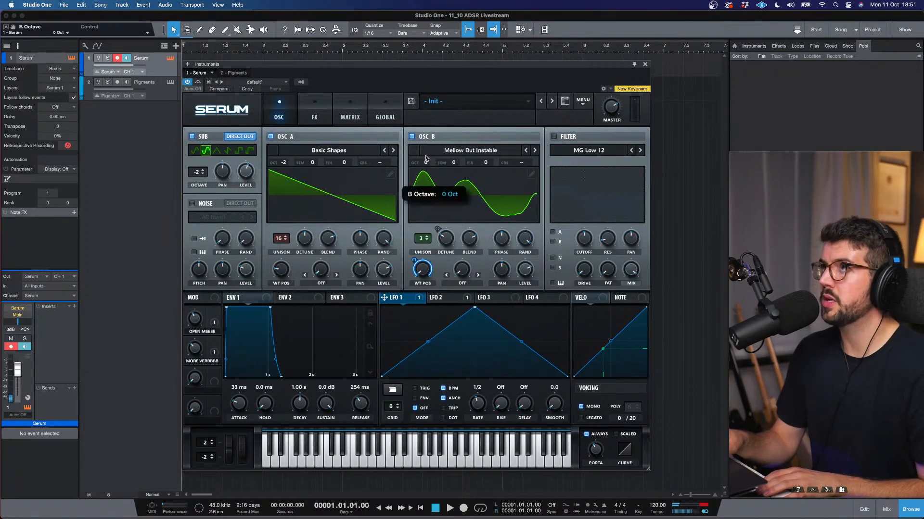
Raise oscillator B to octave +1, give it 9 unison voices and set its unison detune to 0
{"action": "left_click_drag", "start_coordinate": [426, 159], "coordinate": [426, 155]}
{"action": "left_click_drag", "start_coordinate": [471, 64], "coordinate": [519, 63]}
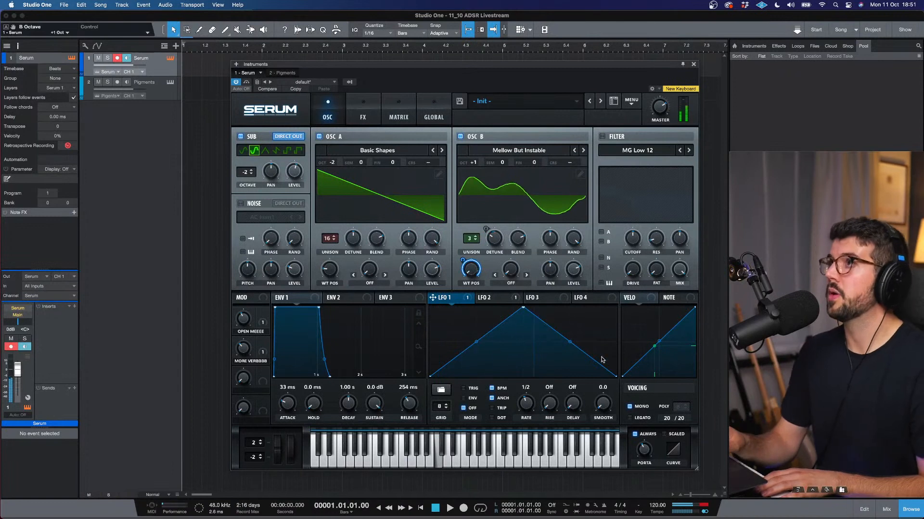
{"action": "left_click_drag", "start_coordinate": [469, 238], "coordinate": [467, 228]}
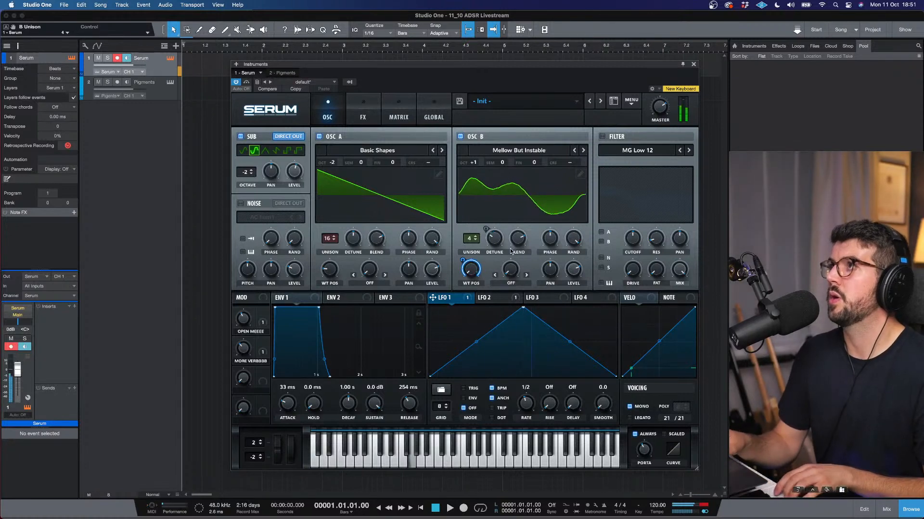
{"action": "left_click_drag", "start_coordinate": [495, 240], "coordinate": [478, 249]}
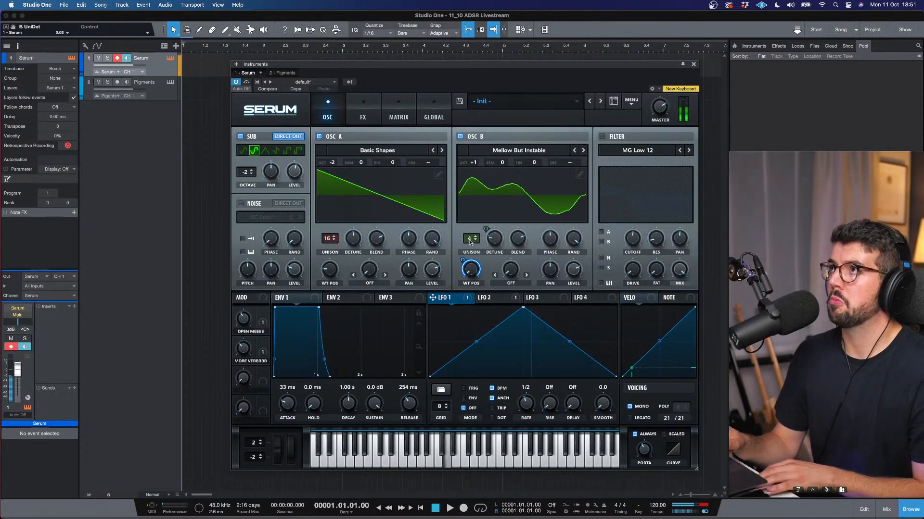
{"action": "left_click_drag", "start_coordinate": [469, 242], "coordinate": [470, 200]}
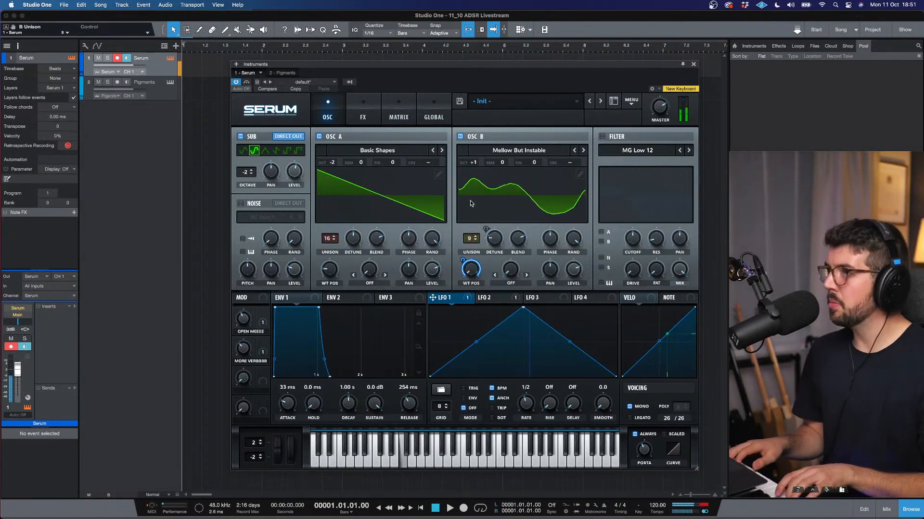
{"action": "mouse_move", "coordinate": [243, 345]}
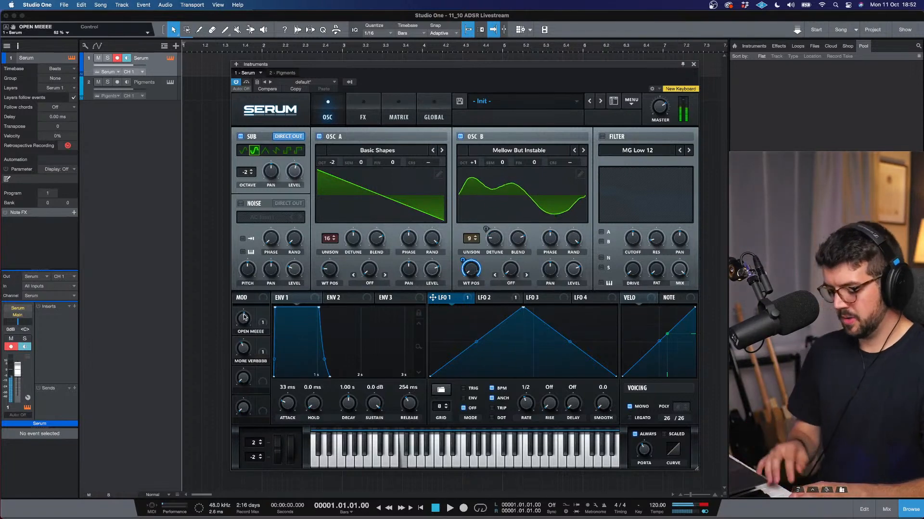
Modulate the distortion effect's drive with Macro 3 and set that macro to about 46%
{"action": "left_click", "coordinate": [366, 108]}
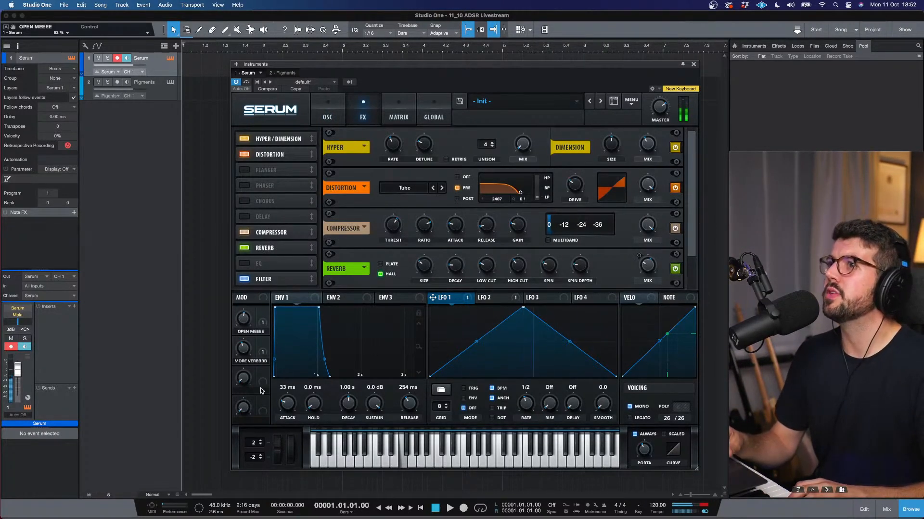
{"action": "left_click_drag", "start_coordinate": [262, 385], "coordinate": [581, 187]}
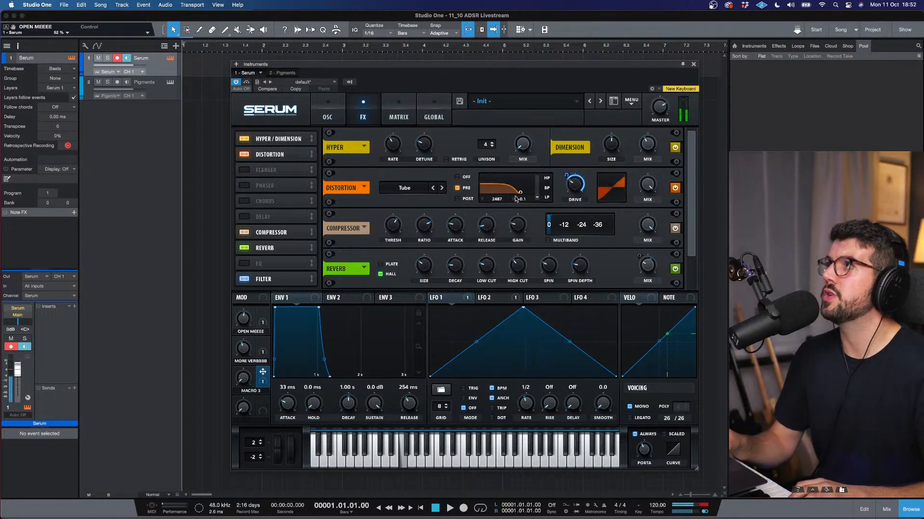
{"action": "left_click_drag", "start_coordinate": [515, 197], "coordinate": [531, 195]}
{"action": "left_click", "coordinate": [328, 111]}
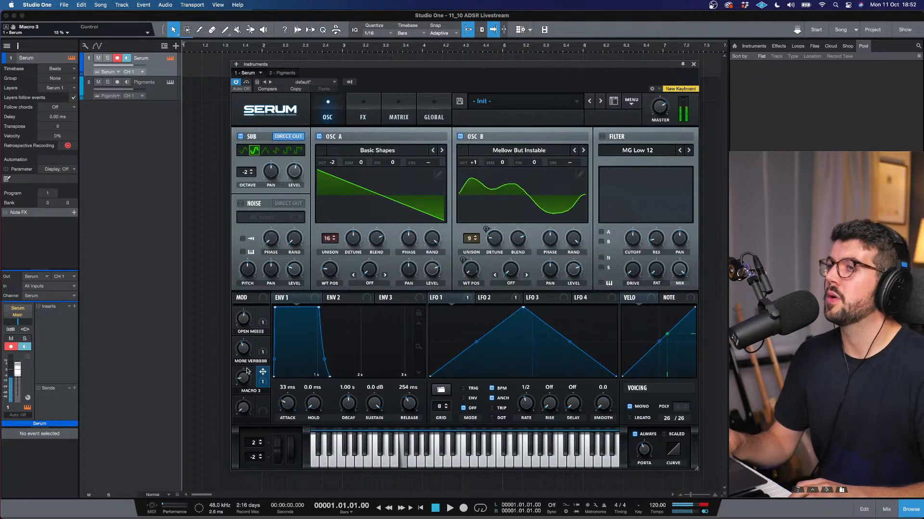
{"action": "left_click_drag", "start_coordinate": [245, 379], "coordinate": [243, 358]}
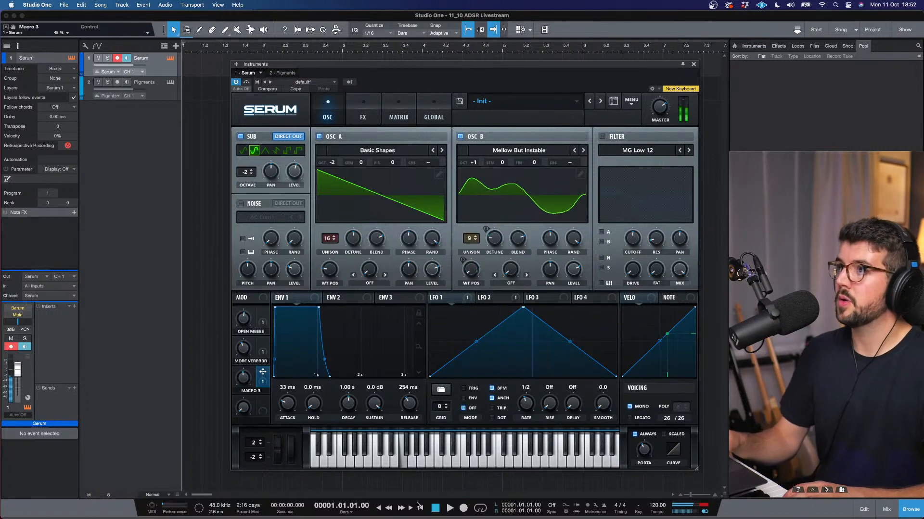
Shape envelope 1 with a 32 ms attack, a sustain of about -3.5 dB and a release of about 64 ms
{"action": "left_click_drag", "start_coordinate": [408, 405], "coordinate": [405, 414]}
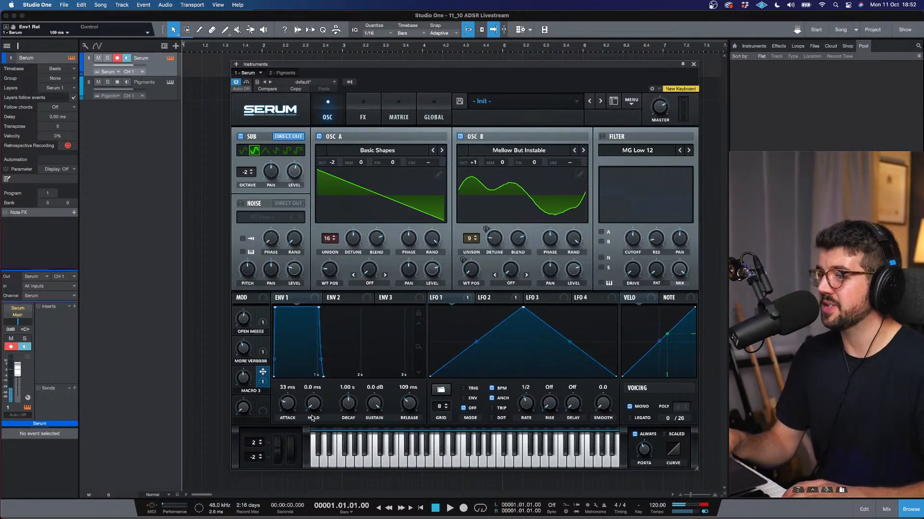
{"action": "left_click_drag", "start_coordinate": [291, 410], "coordinate": [291, 409]}
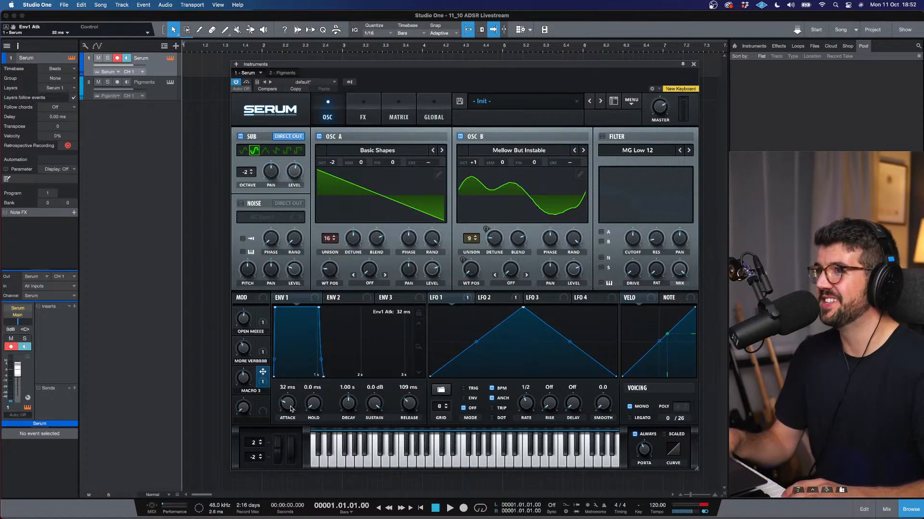
{"action": "left_click_drag", "start_coordinate": [409, 403], "coordinate": [410, 404]}
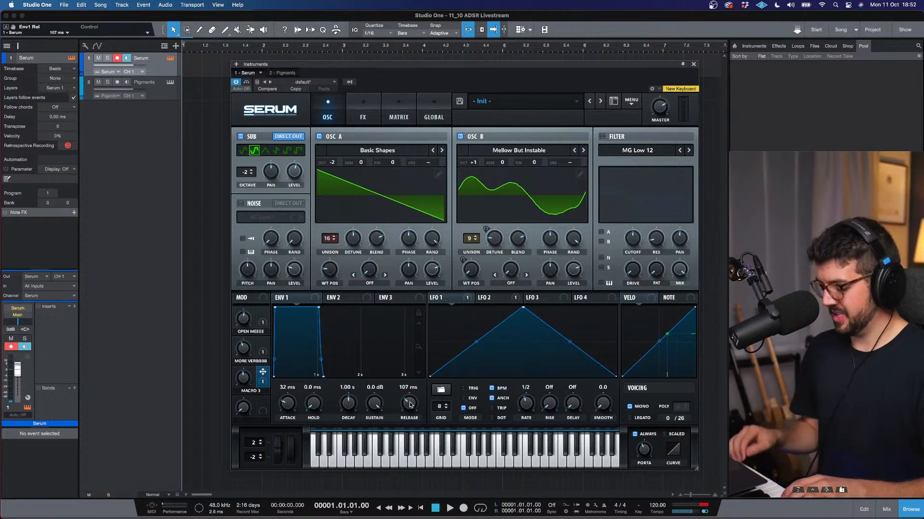
{"action": "left_click_drag", "start_coordinate": [410, 404], "coordinate": [411, 412]}
{"action": "left_click_drag", "start_coordinate": [647, 449], "coordinate": [645, 463]}
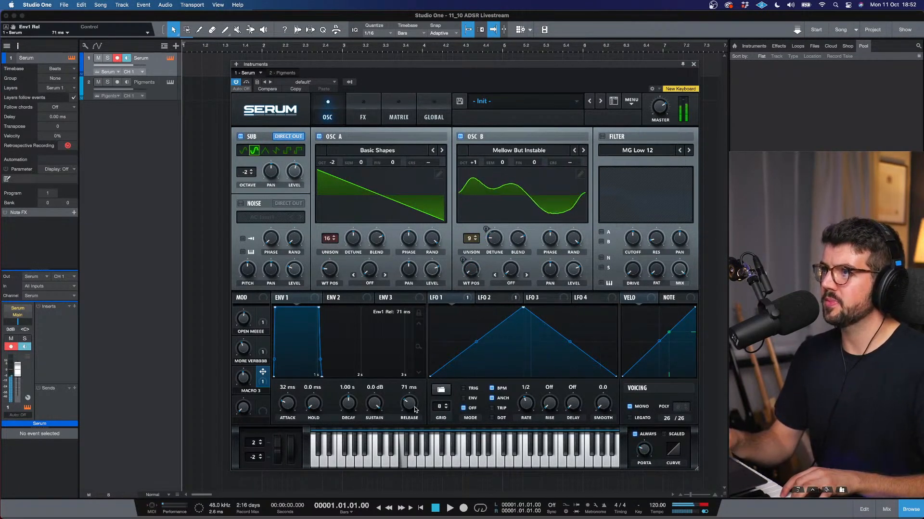
{"action": "left_click_drag", "start_coordinate": [416, 409], "coordinate": [371, 422]}
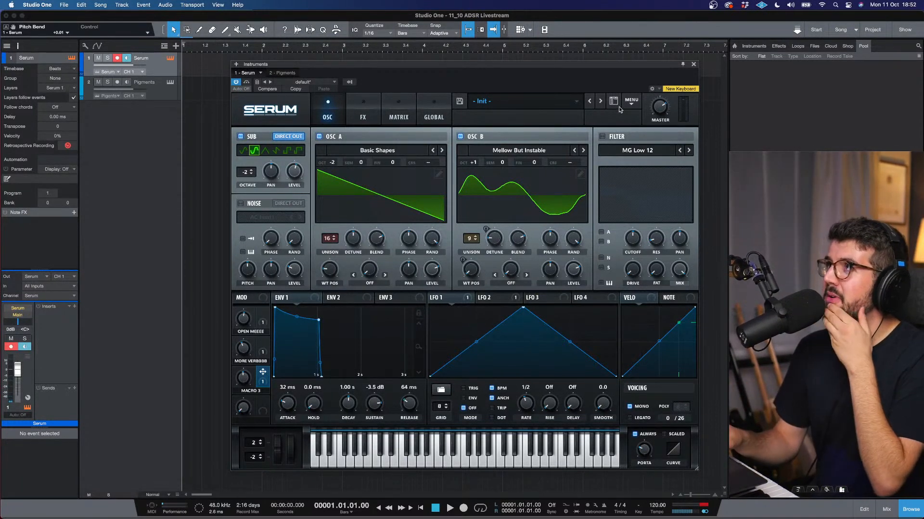
Enter ADSR as the preset's author and ADSR Livestream Ambient boi as its description
{"action": "type", "text": "ADSR"}
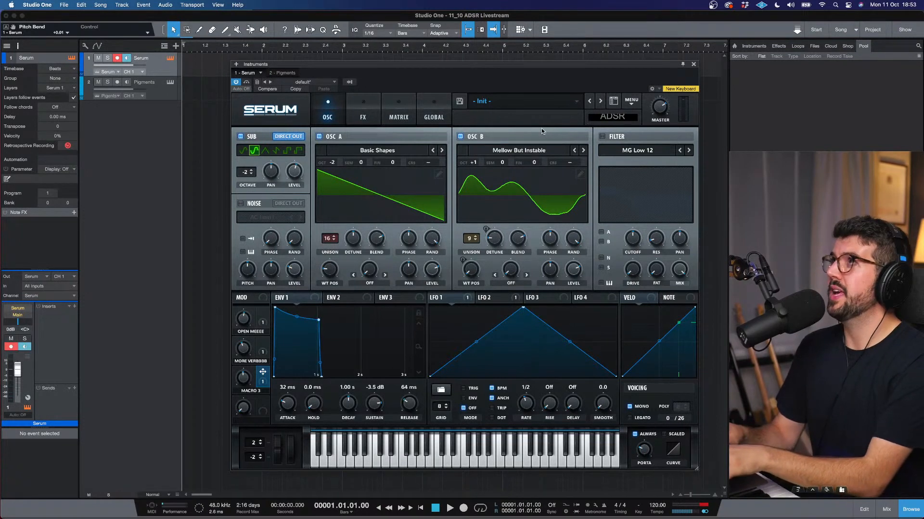
{"action": "key", "text": "Return"}
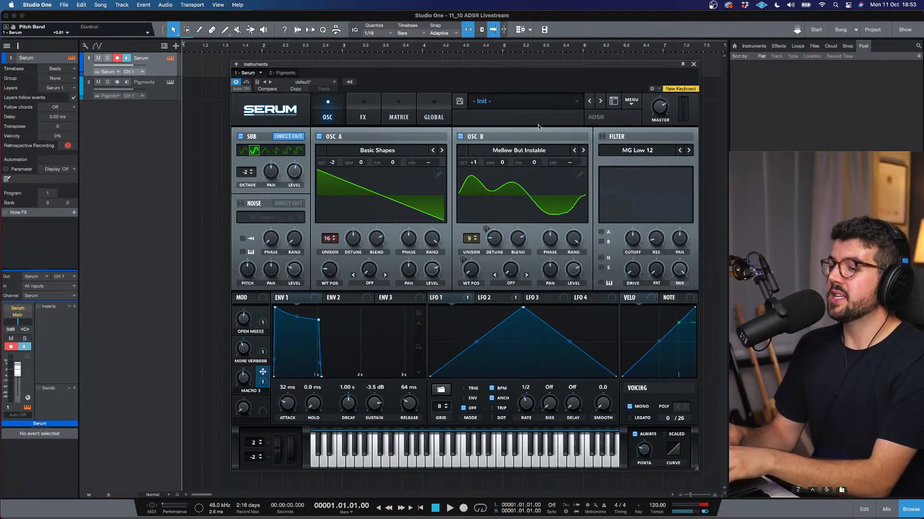
{"action": "left_click", "coordinate": [536, 119]}
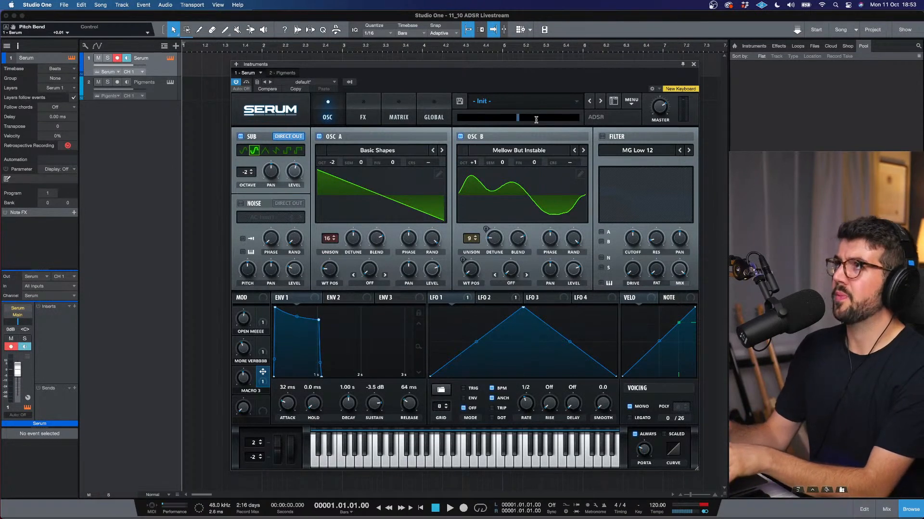
{"action": "type", "text": "AD"}
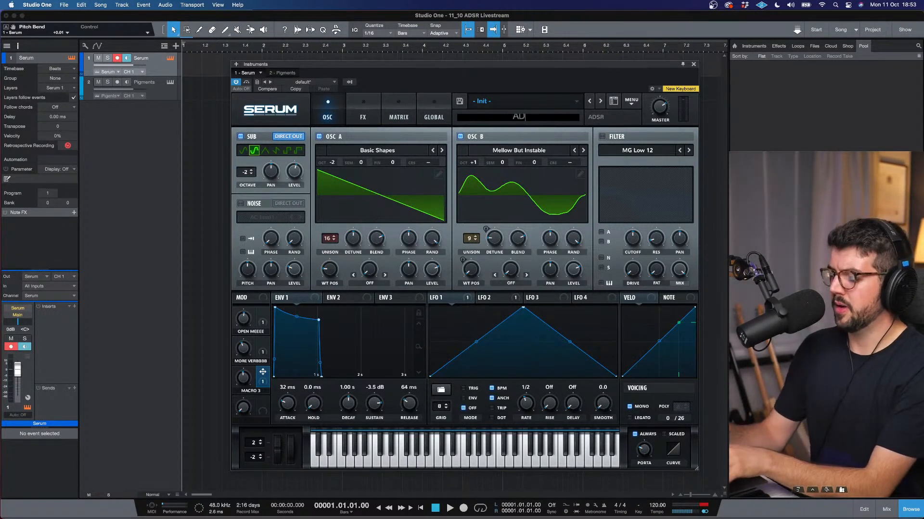
{"action": "type", "text": "SR Livest"}
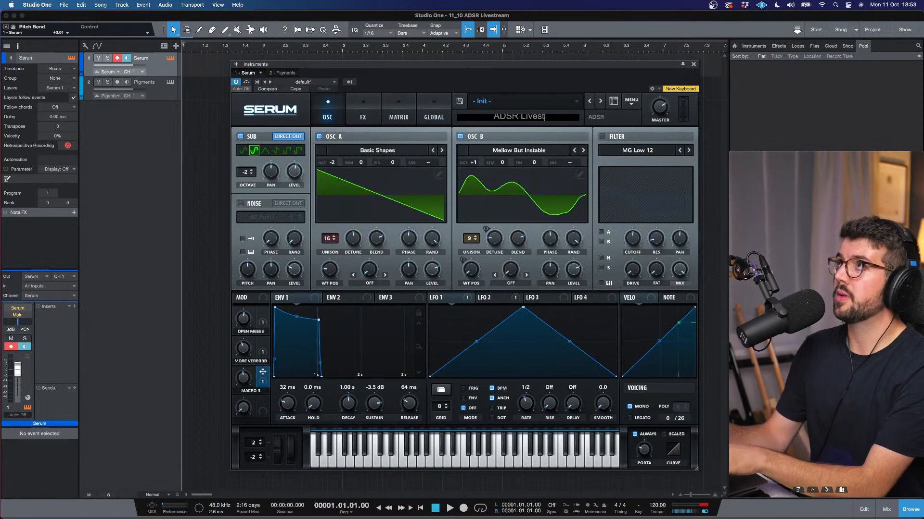
{"action": "type", "text": "ream"}
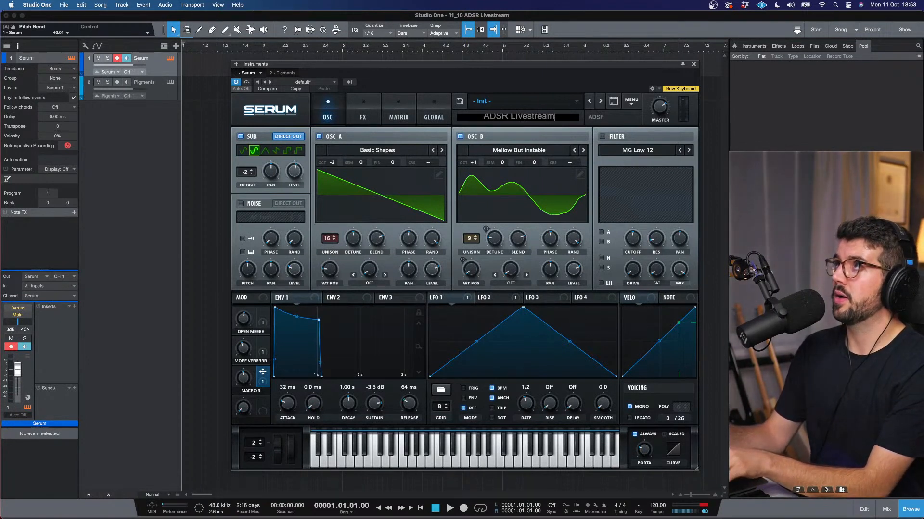
{"action": "type", "text": " Ambient boi"}
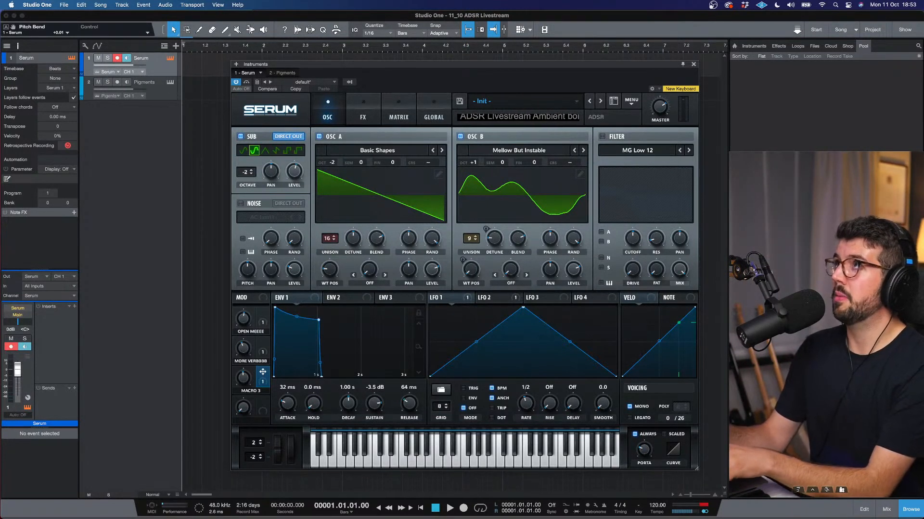
{"action": "key", "text": "Return"}
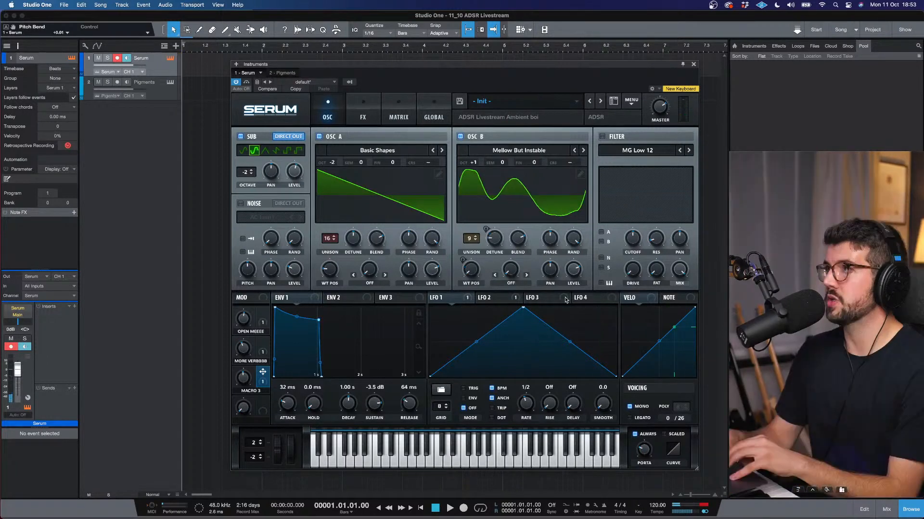
Modulate oscillator B's fine tuning with LFO 3 and set the LFO rate to 2 bar
{"action": "left_click_drag", "start_coordinate": [528, 297], "coordinate": [538, 213]}
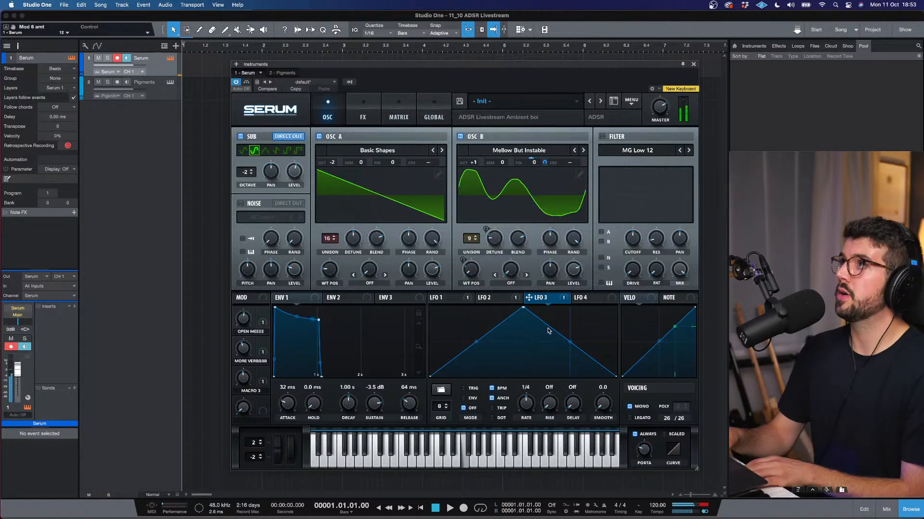
{"action": "left_click_drag", "start_coordinate": [526, 405], "coordinate": [527, 422]}
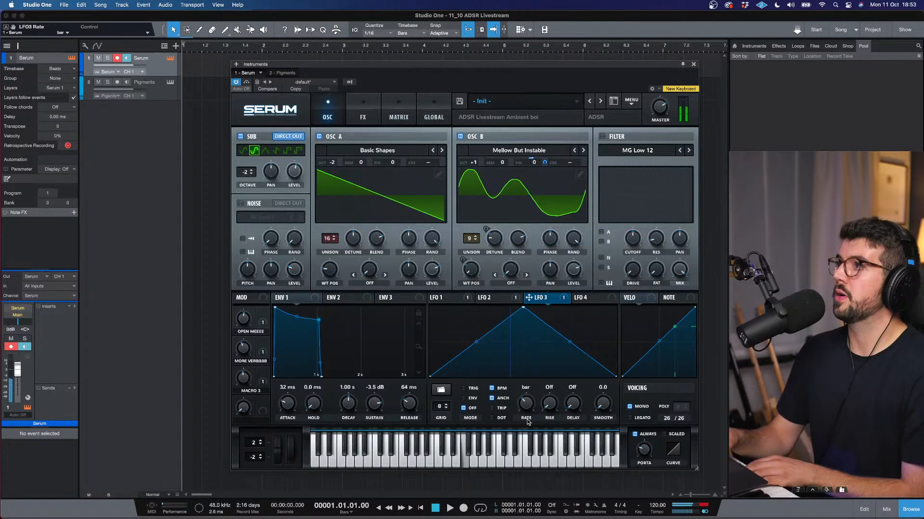
{"action": "scroll", "coordinate": [527, 419], "scroll_direction": "down", "scroll_amount": 1}
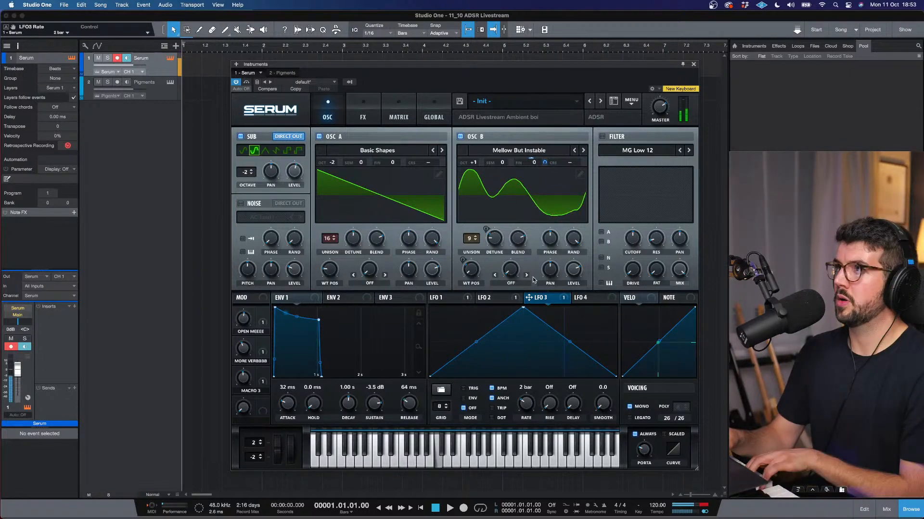
Lengthen envelope 1's release to about 244 ms and turn off input monitoring on the Serum track
{"action": "scroll", "coordinate": [416, 401], "scroll_direction": "up", "scroll_amount": 3}
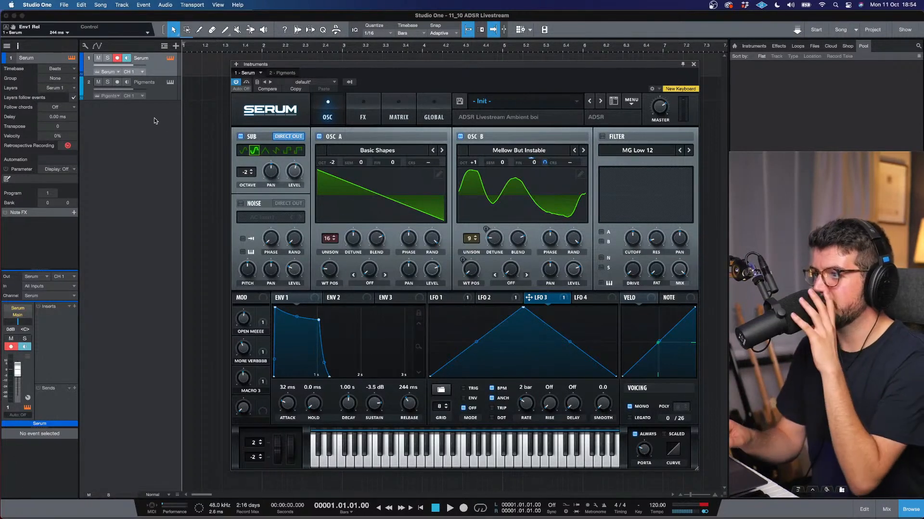
{"action": "left_click", "coordinate": [114, 57]}
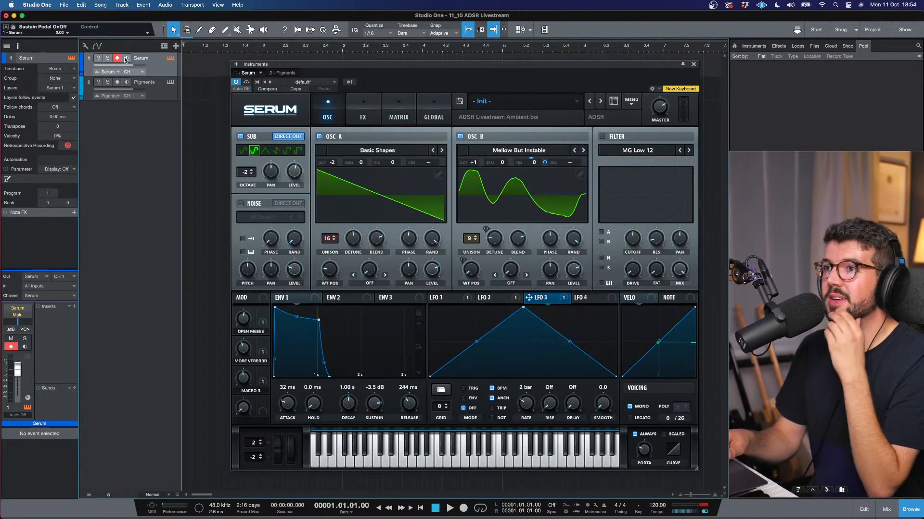
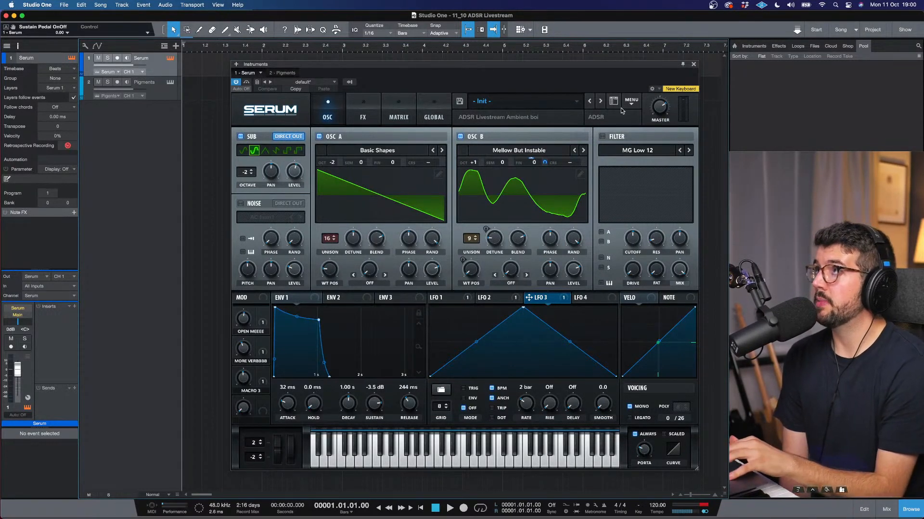
Start saving the patch as a preset and choose the ADSR 11/10 Presets folder on the Desktop
{"action": "left_click", "coordinate": [631, 101]}
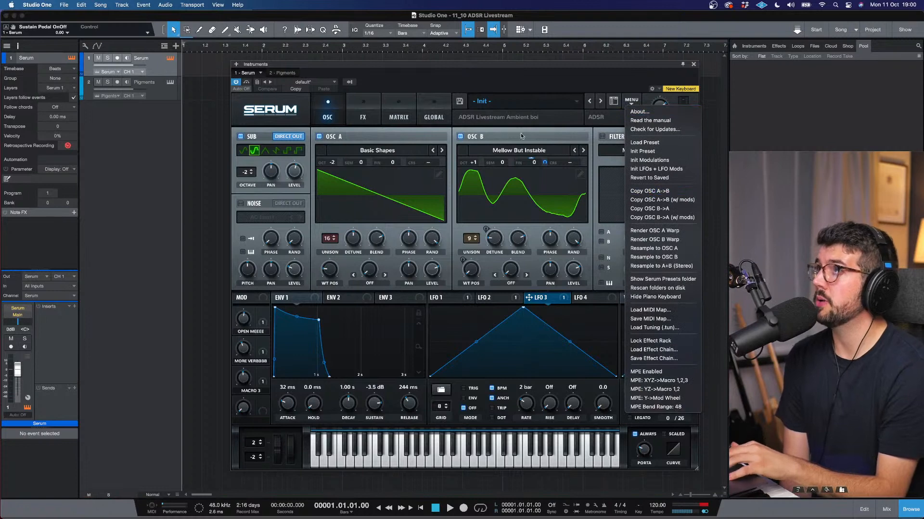
{"action": "left_click", "coordinate": [466, 103]}
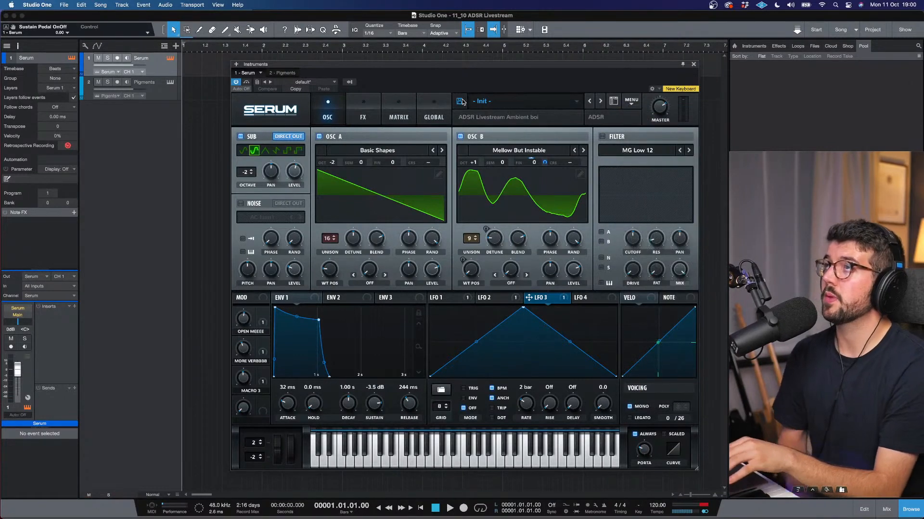
{"action": "left_click", "coordinate": [460, 102]}
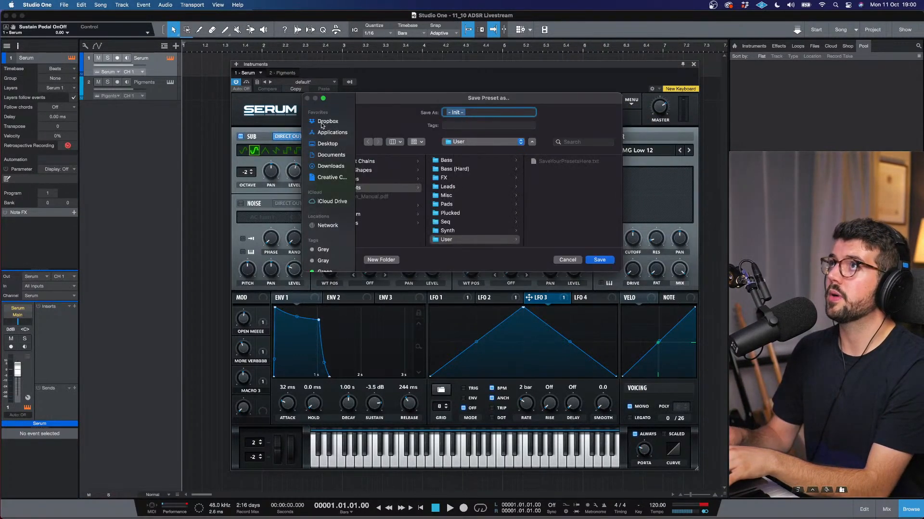
{"action": "left_click", "coordinate": [327, 143]}
{"action": "left_click", "coordinate": [386, 161]}
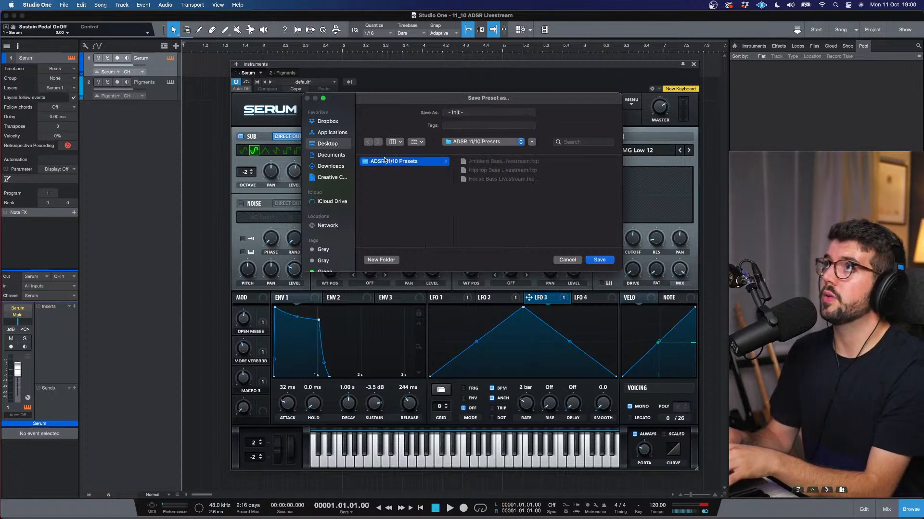
Replace the default preset name with "Crazy bass thing..." and save the preset
{"action": "left_click", "coordinate": [454, 113]}
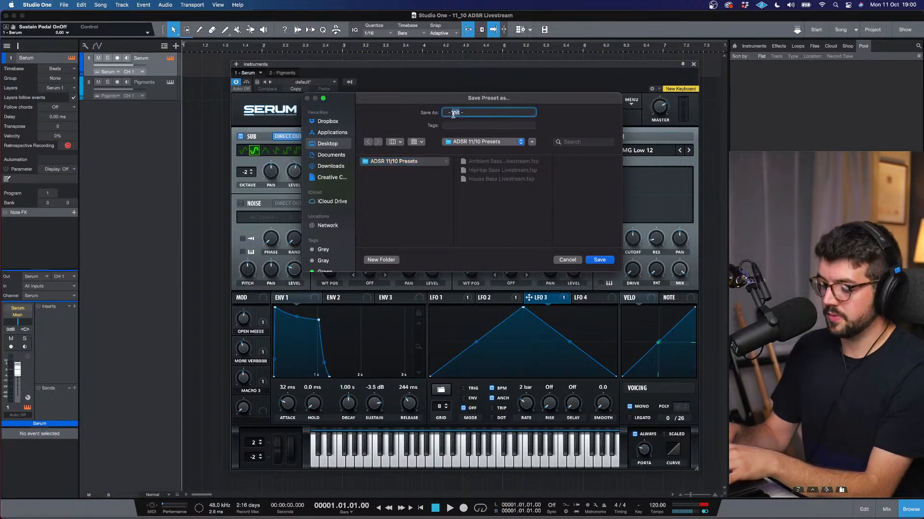
{"action": "key", "text": "BackSpace"}
{"action": "key", "text": "BackSpace"}
{"action": "key", "text": "BackSpace"}
{"action": "key", "text": "BackSpace"}
{"action": "key", "text": "BackSpace"}
{"action": "key", "text": "BackSpace"}
{"action": "key", "text": "BackSpace"}
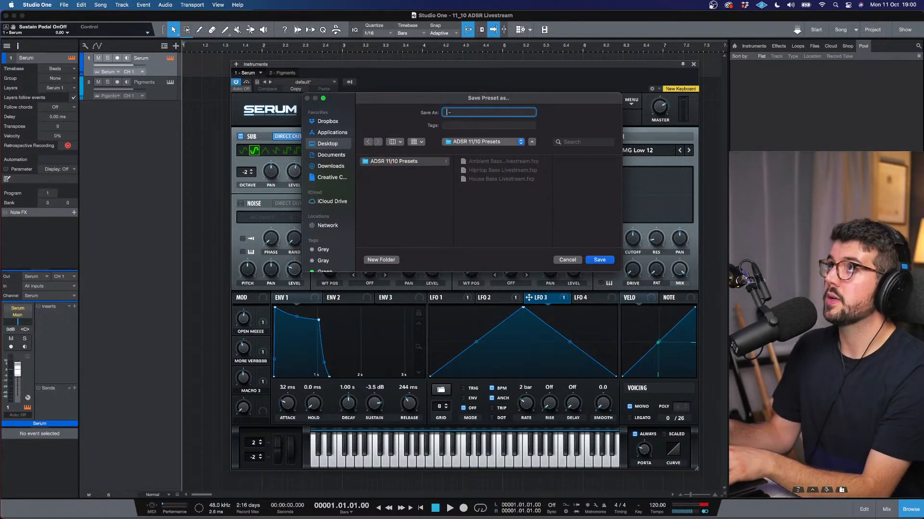
{"action": "key", "text": "BackSpace"}
{"action": "type", "text": "Cray"}
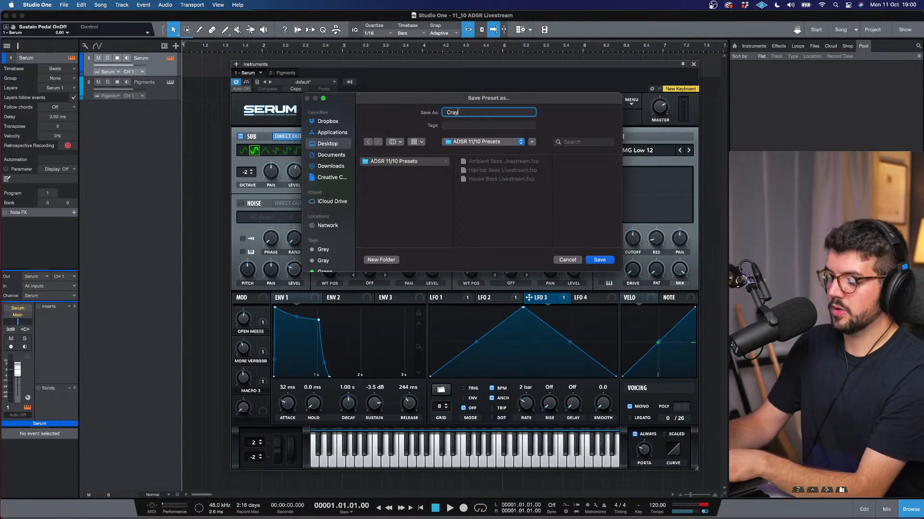
{"action": "key", "text": "BackSpace"}
{"action": "type", "text": "zy"}
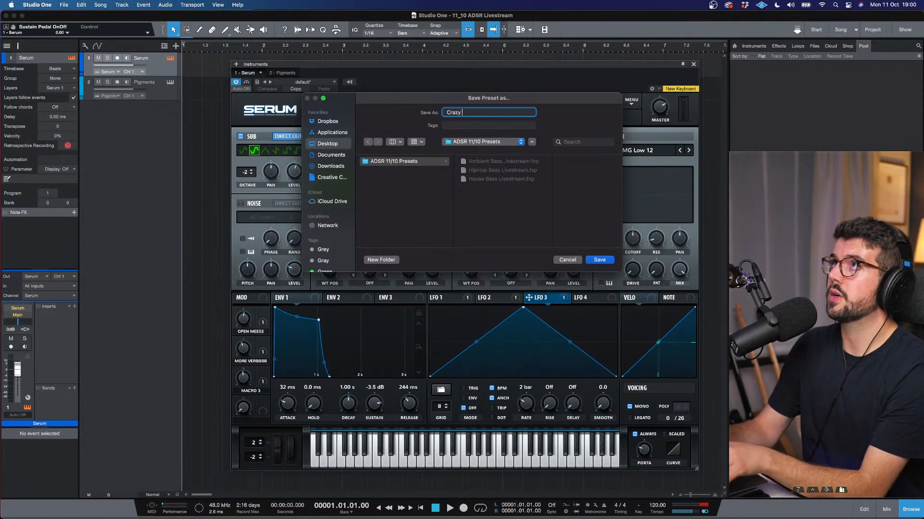
{"action": "type", "text": " bassthing..."}
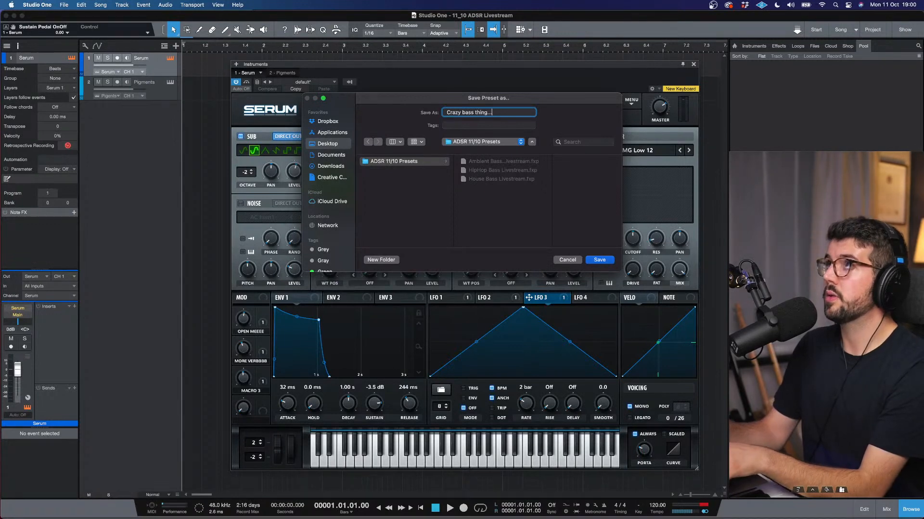
{"action": "left_click", "coordinate": [607, 260]}
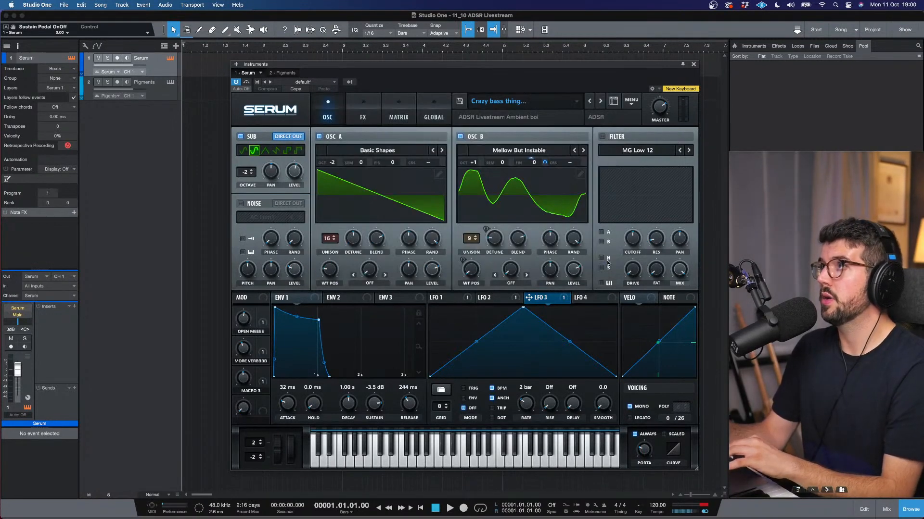